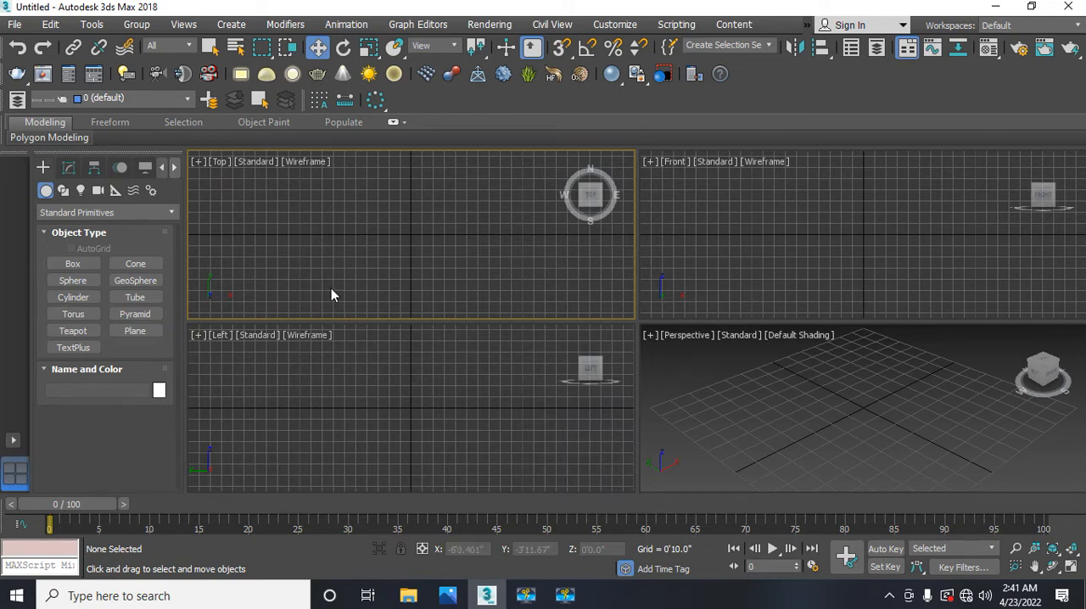
Step: Create a box in the Top viewport about 5'9" long, 6'3" wide and 4'8" high
{"action": "left_click", "coordinate": [74, 266]}
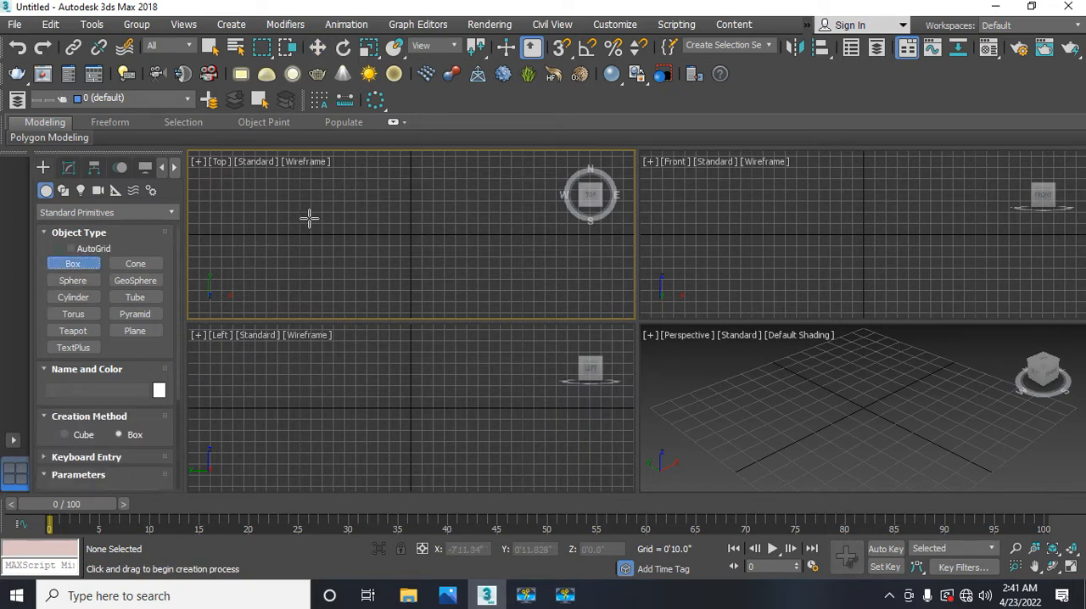
{"action": "left_click_drag", "start_coordinate": [306, 201], "coordinate": [390, 277]}
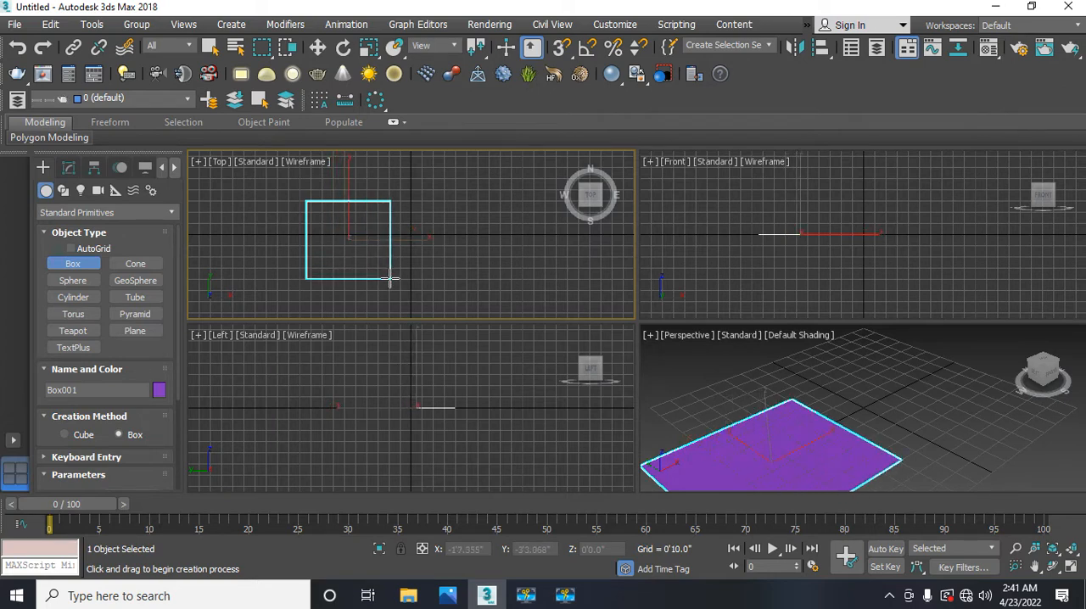
{"action": "left_click", "coordinate": [381, 214]}
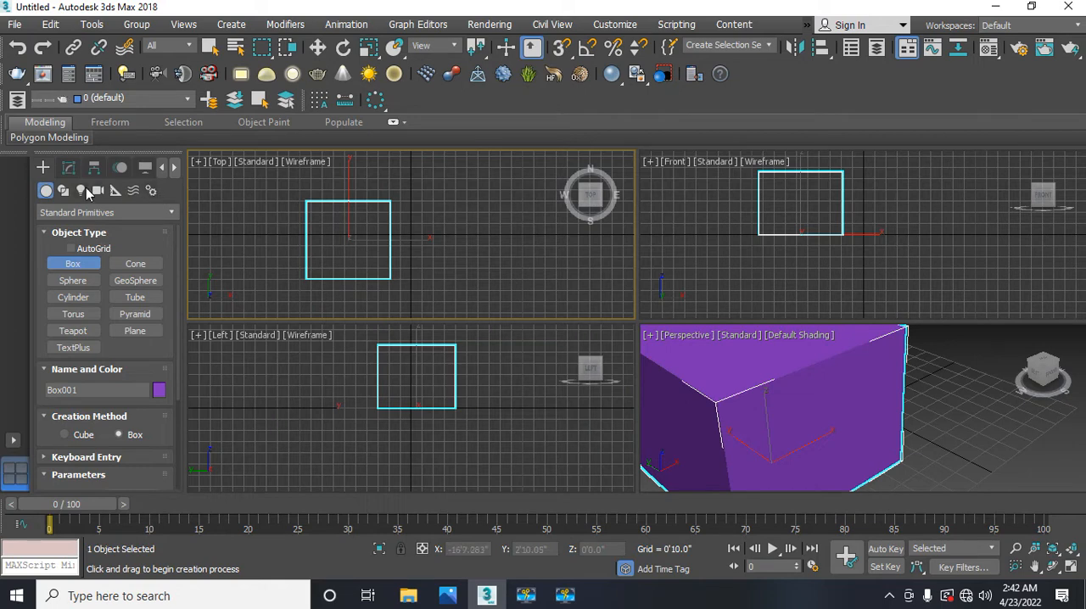
{"action": "key", "text": "w"}
Step: Set the box's length and width to 5' each and its height to 10'
{"action": "left_click", "coordinate": [69, 167]}
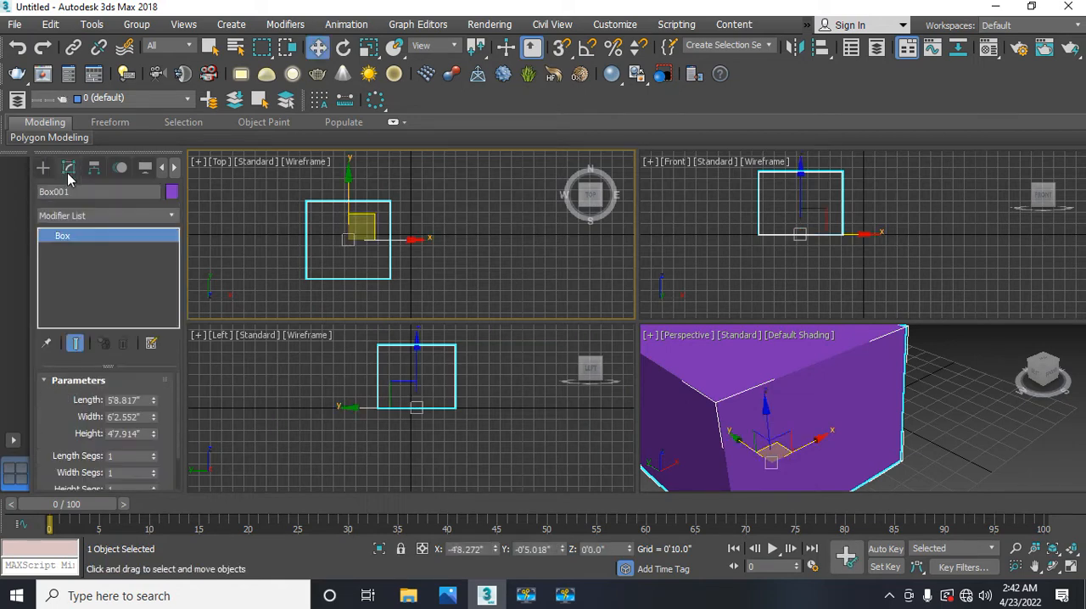
{"action": "left_click", "coordinate": [127, 400]}
{"action": "type", "text": "5"}
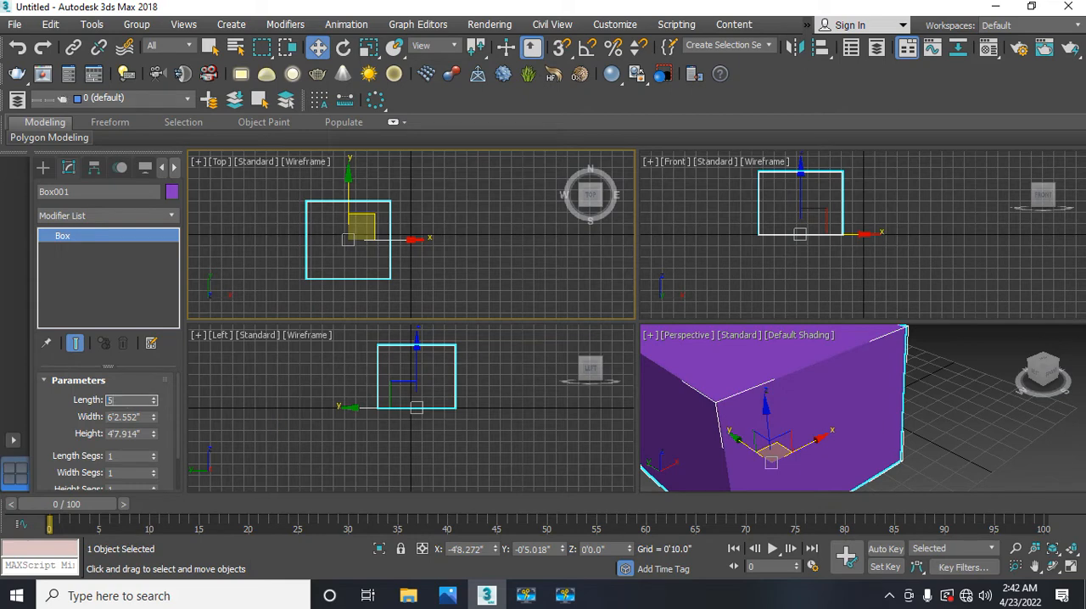
{"action": "key", "text": "Return"}
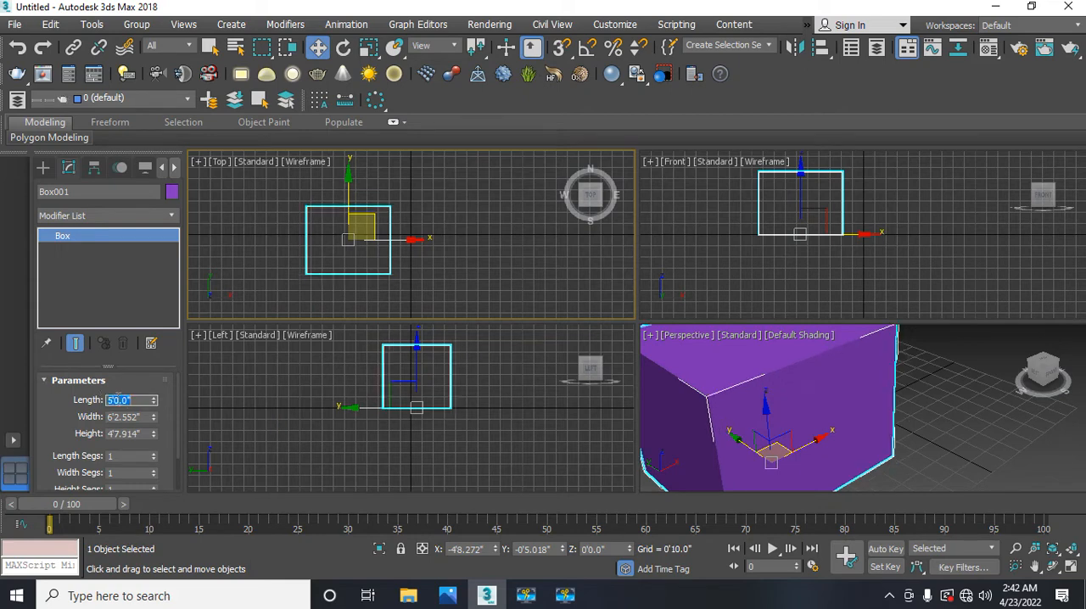
{"action": "key", "text": "Tab"}
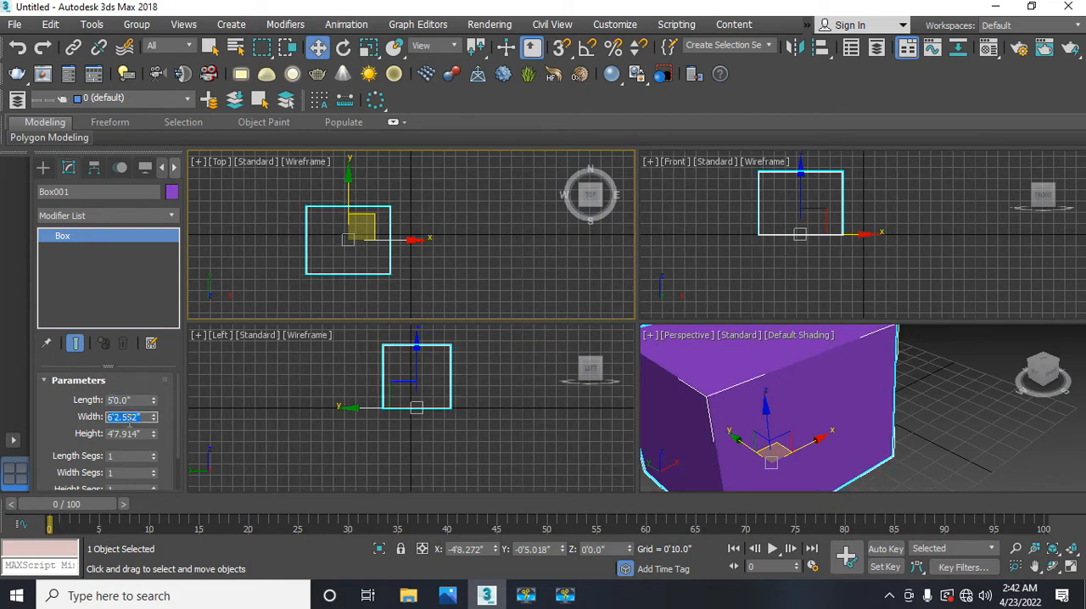
{"action": "type", "text": "5"}
{"action": "key", "text": "Return"}
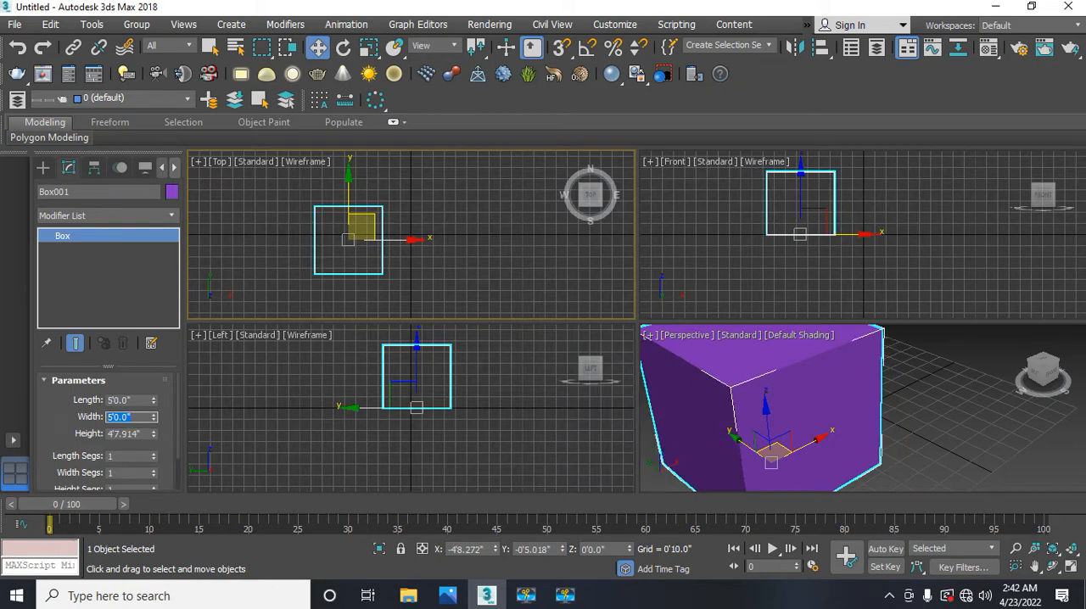
{"action": "left_click", "coordinate": [133, 434]}
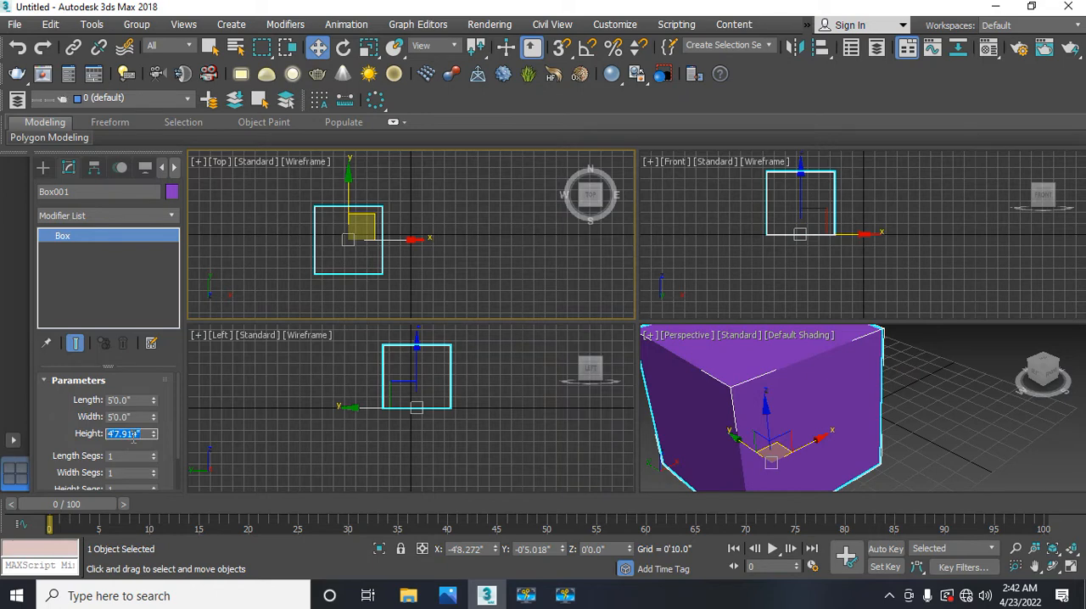
{"action": "type", "text": "10"}
{"action": "key", "text": "Return"}
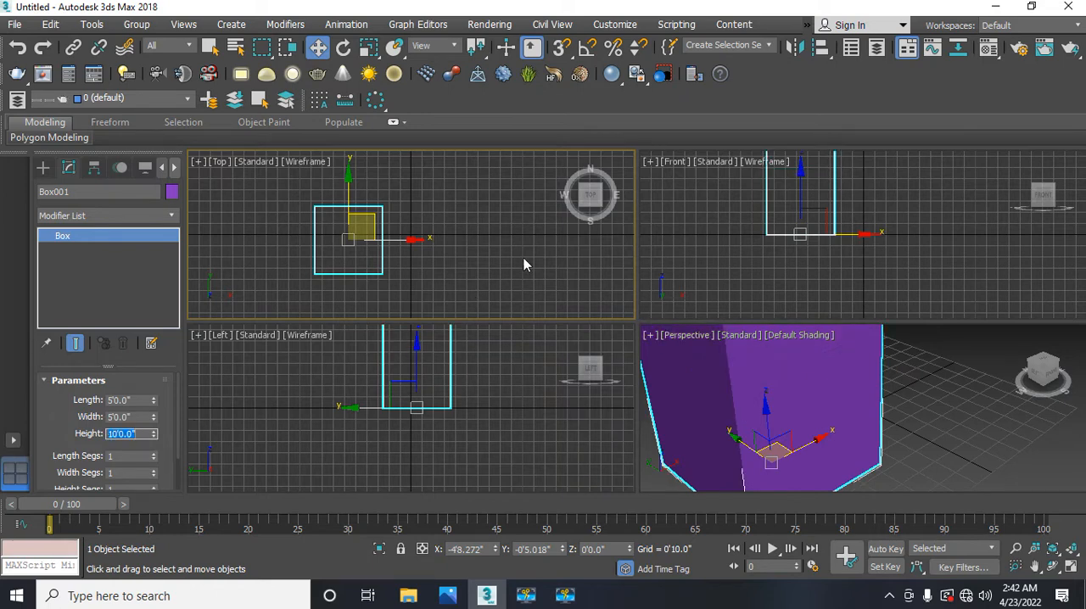
Step: Examine the resized box in the Perspective, Left and Top viewports
{"action": "left_click", "coordinate": [765, 446]}
{"action": "scroll", "coordinate": [764, 447], "scroll_direction": "down", "scroll_amount": 1}
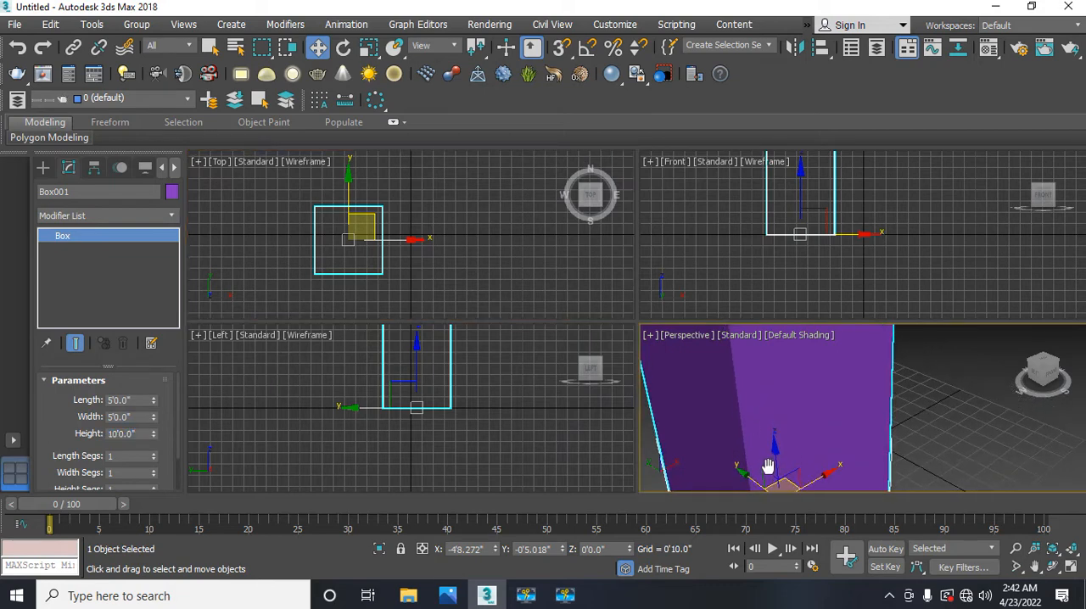
{"action": "scroll", "coordinate": [758, 431], "scroll_direction": "down", "scroll_amount": 3}
{"action": "middle_click_drag", "start_coordinate": [758, 419], "coordinate": [792, 439], "text": "alt"}
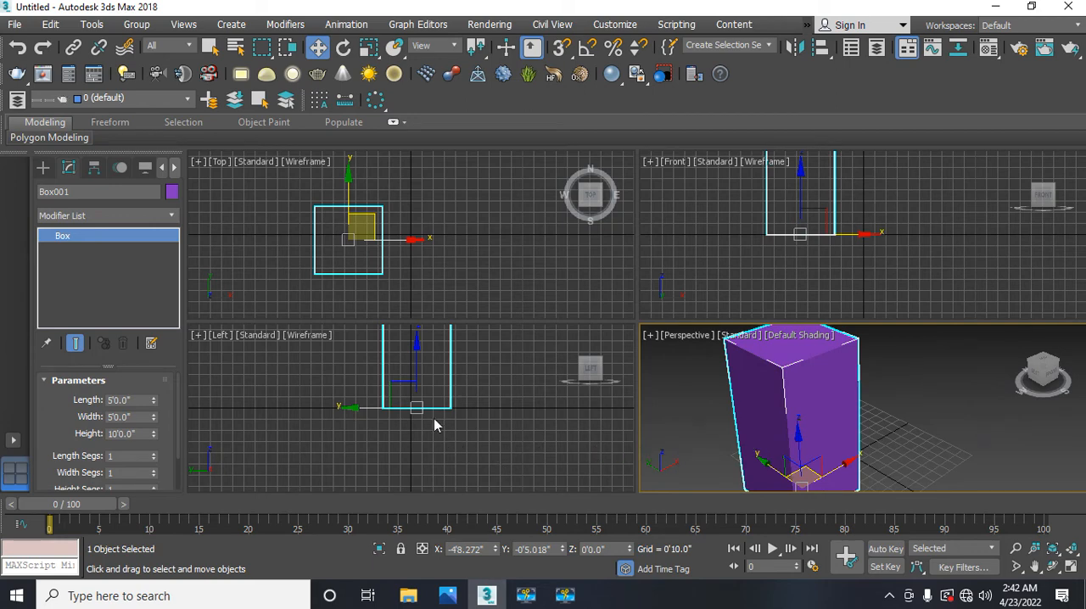
{"action": "middle_click_drag", "start_coordinate": [432, 408], "coordinate": [410, 478]}
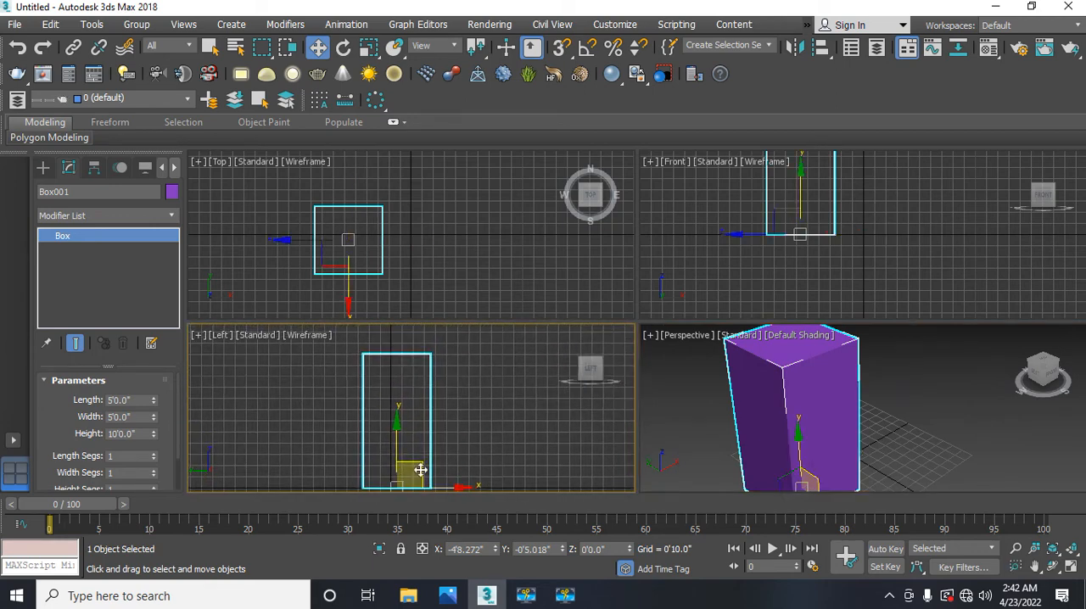
{"action": "left_click", "coordinate": [743, 433]}
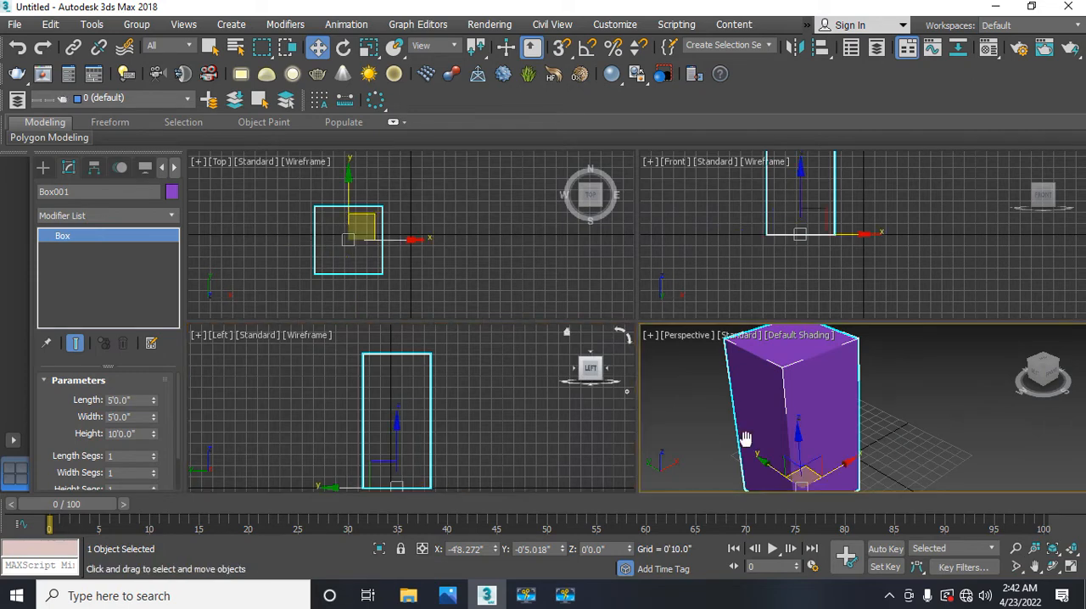
{"action": "left_click", "coordinate": [352, 262]}
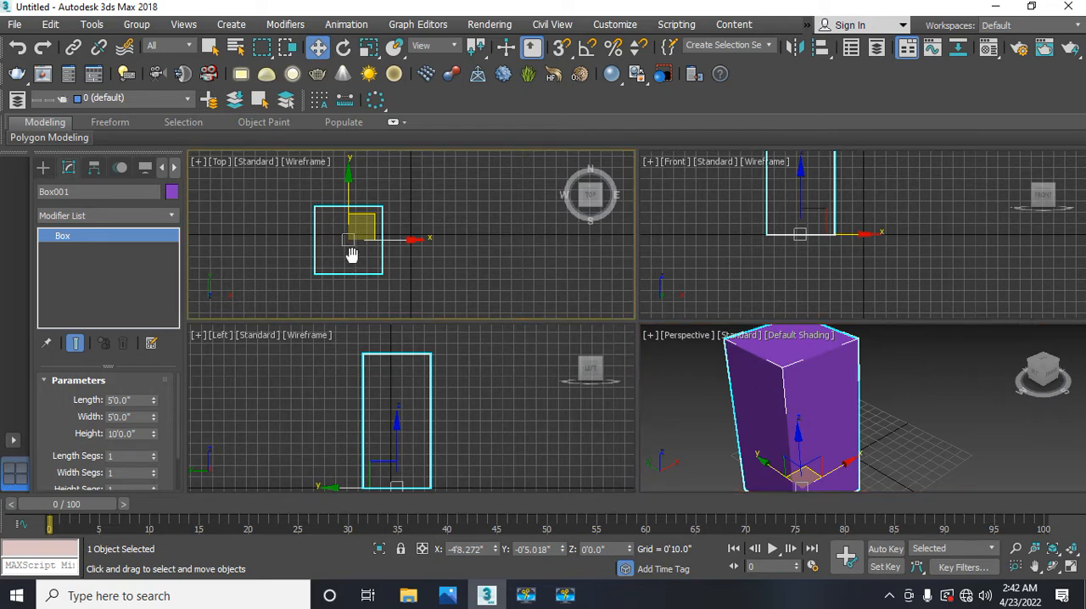
{"action": "left_click_drag", "start_coordinate": [354, 264], "coordinate": [354, 258]}
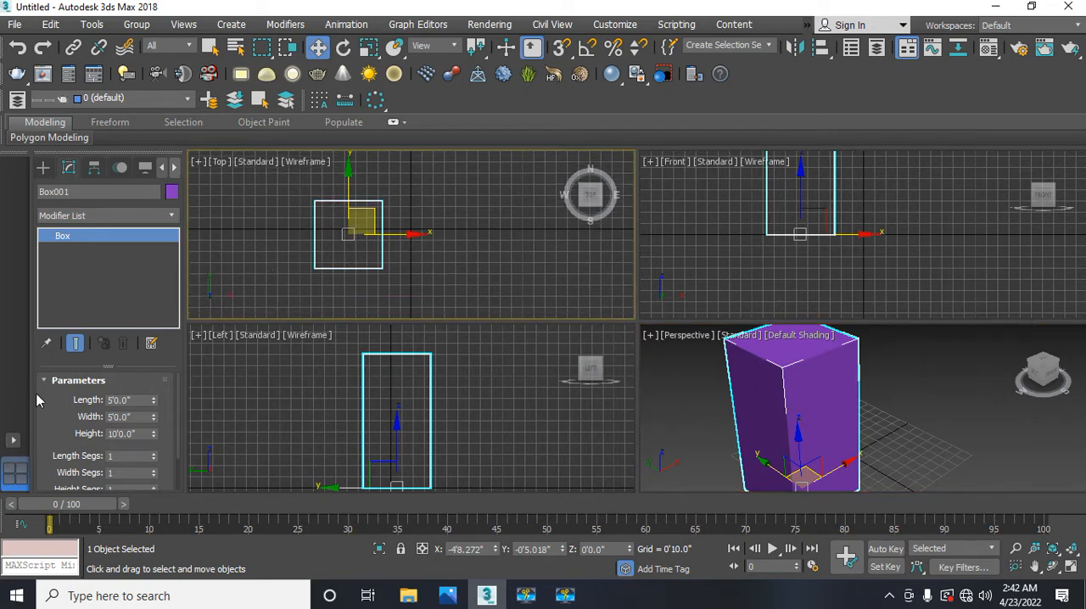
Step: Set the box's length segments to 5, width segments to 5 and height segments to 10
{"action": "left_click_drag", "start_coordinate": [43, 399], "coordinate": [50, 327]}
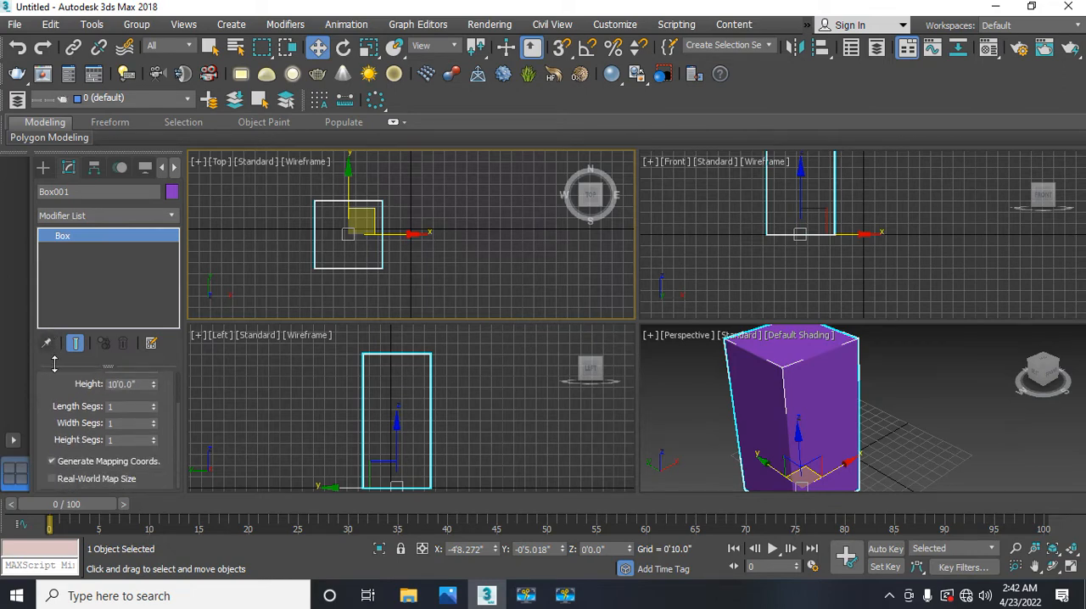
{"action": "left_click", "coordinate": [126, 406]}
{"action": "double_click", "coordinate": [125, 407]}
{"action": "type", "text": "5"}
{"action": "key", "text": "Return"}
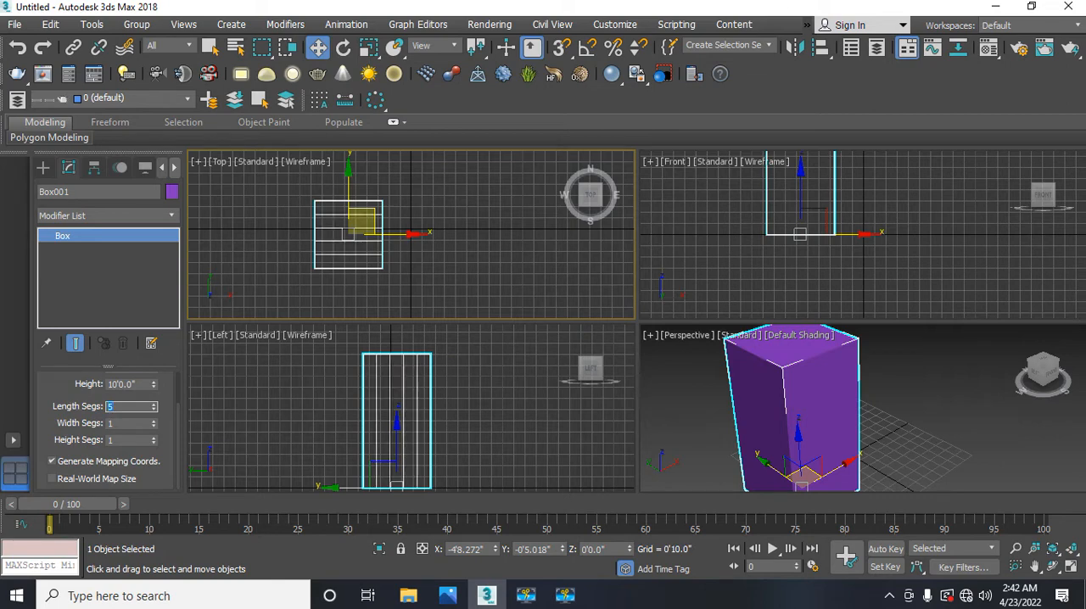
{"action": "double_click", "coordinate": [125, 422]}
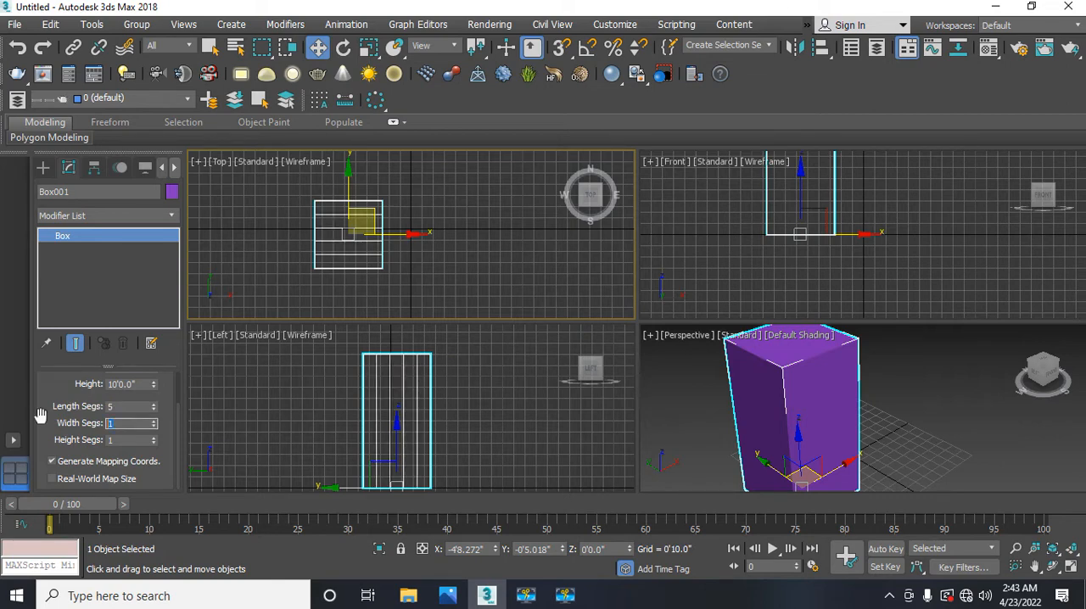
{"action": "type", "text": "5"}
{"action": "key", "text": "Return"}
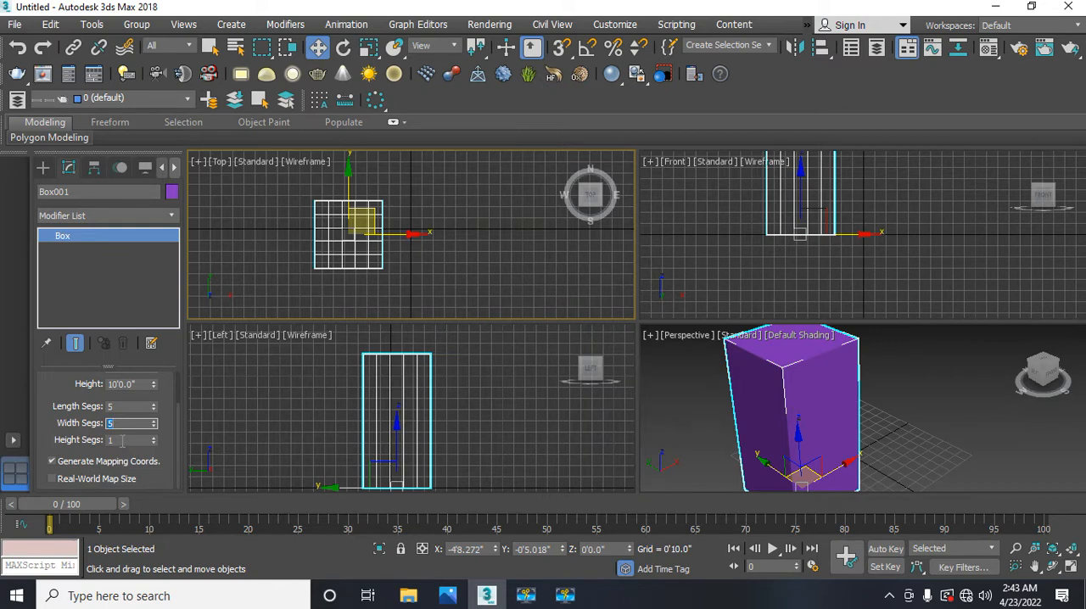
{"action": "key", "text": "Tab"}
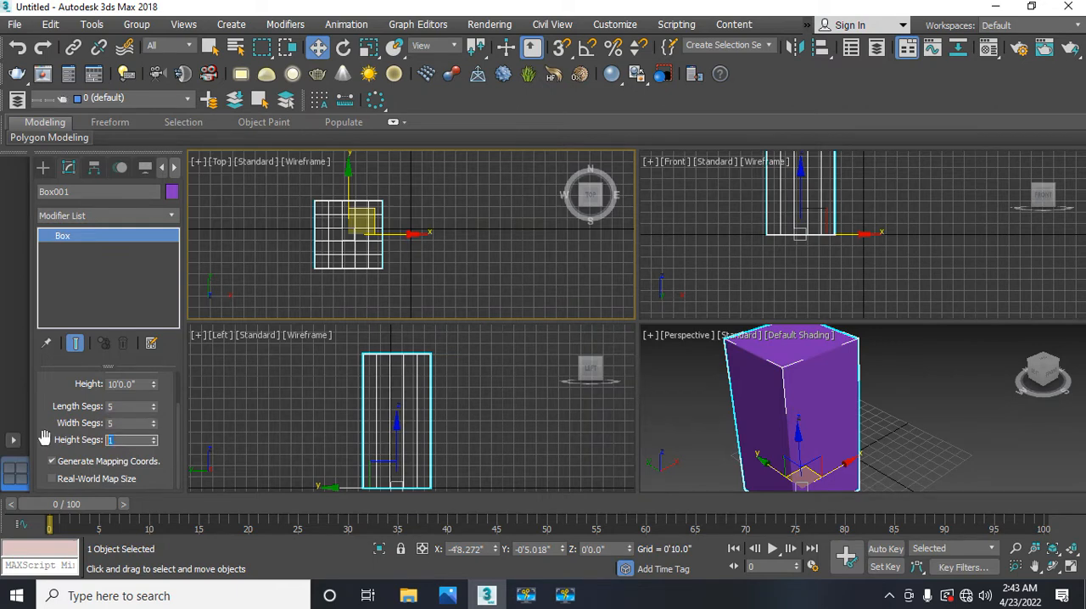
{"action": "type", "text": "0"}
{"action": "key", "text": "Return"}
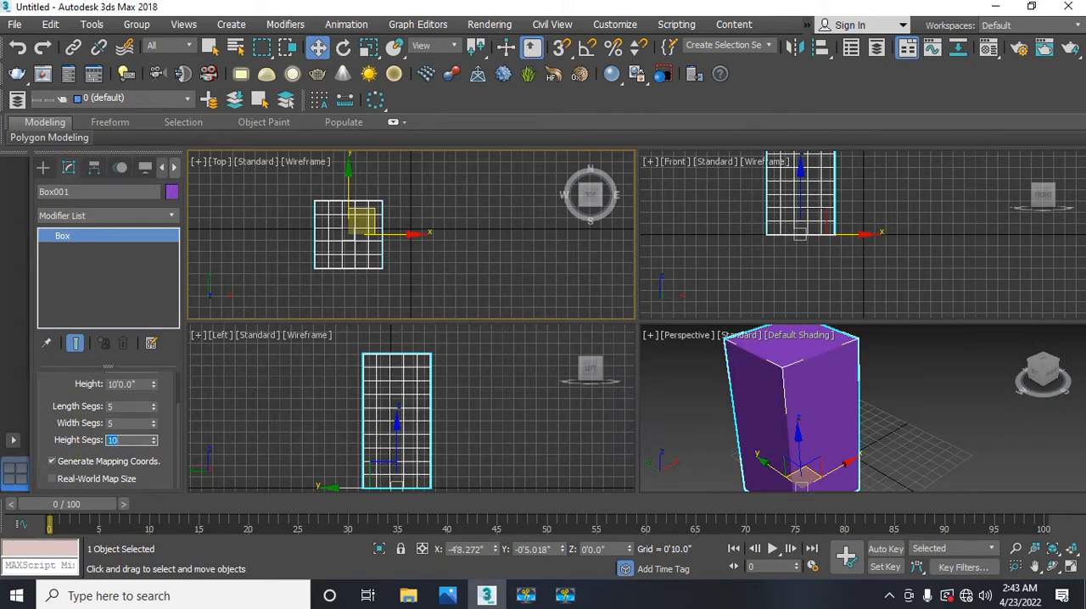
Step: Turn on edged faces display in the Perspective viewport to show the box's segments
{"action": "mouse_move", "coordinate": [363, 395]}
{"action": "middle_mouse_down"}
{"action": "mouse_move", "coordinate": [361, 366]}
{"action": "mouse_move", "coordinate": [368, 397]}
{"action": "middle_mouse_up"}
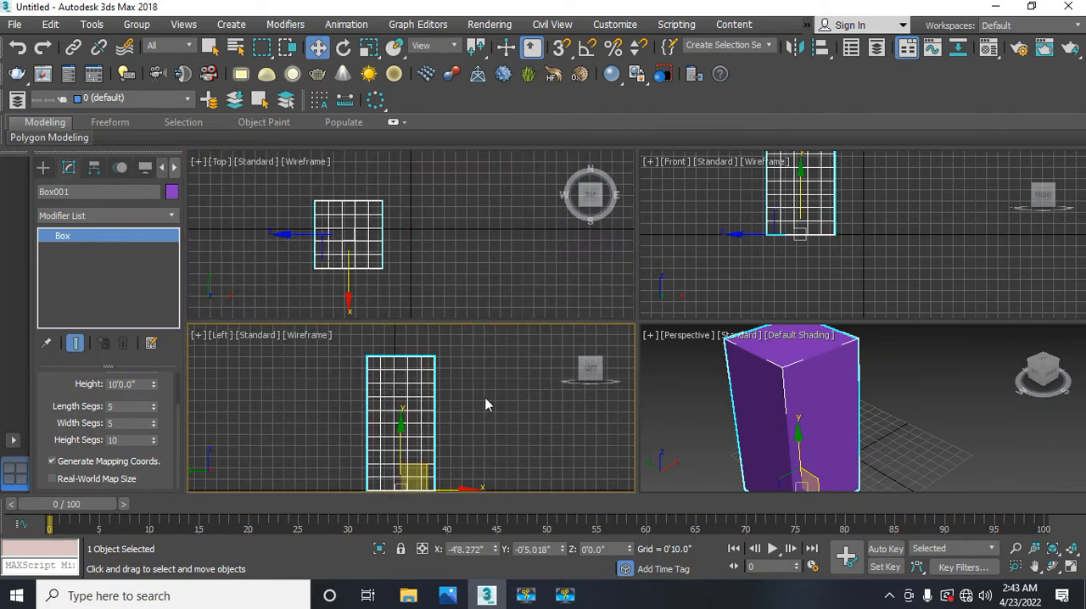
{"action": "left_click", "coordinate": [743, 414]}
{"action": "middle_click_drag", "start_coordinate": [744, 414], "coordinate": [749, 414]}
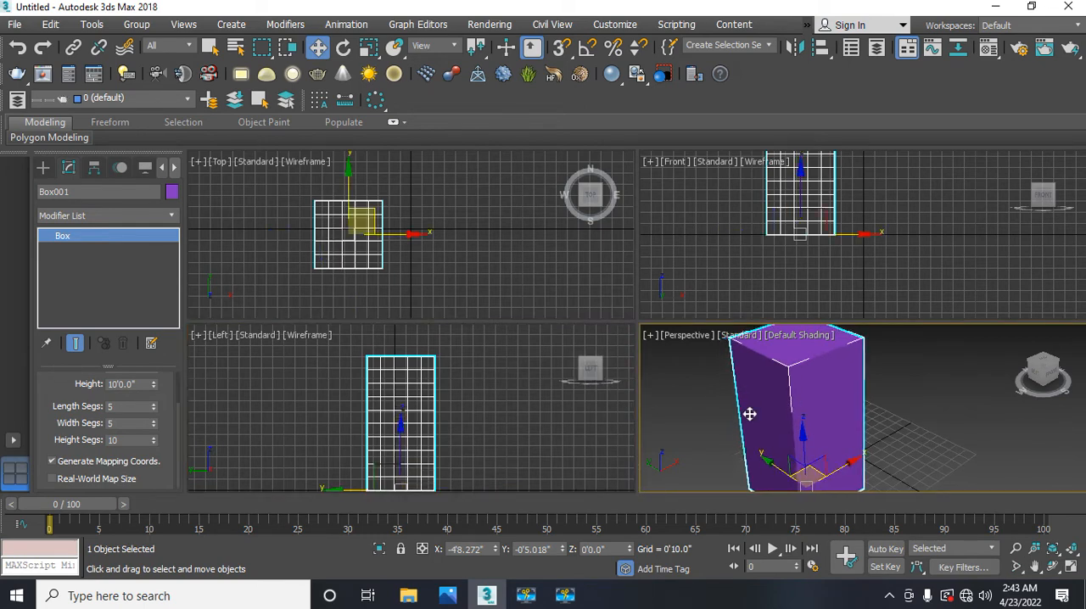
{"action": "key", "text": "F4"}
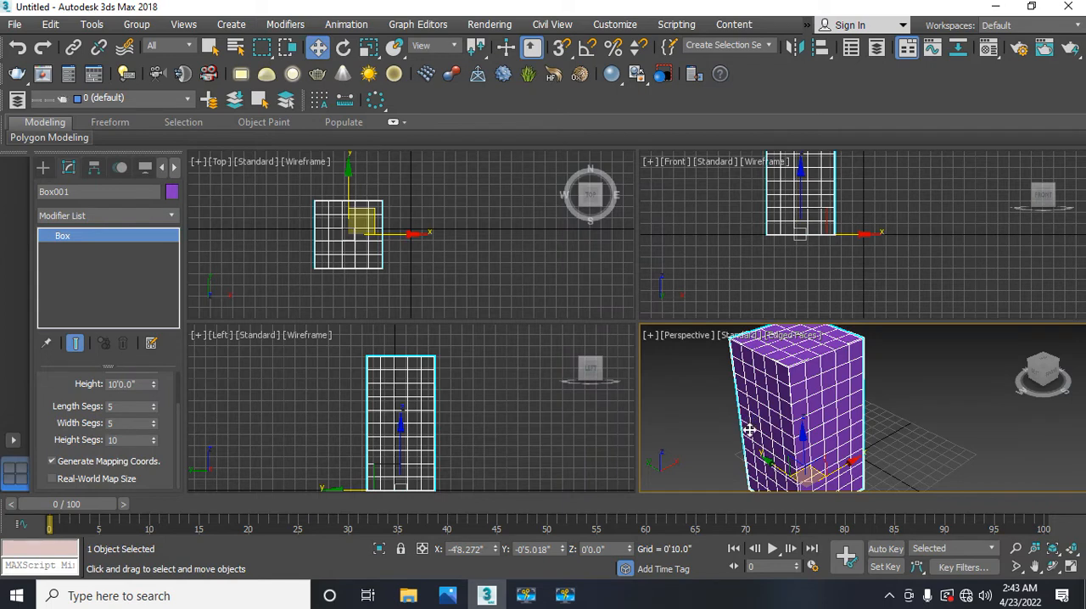
{"action": "middle_click_drag", "start_coordinate": [748, 431], "coordinate": [744, 431]}
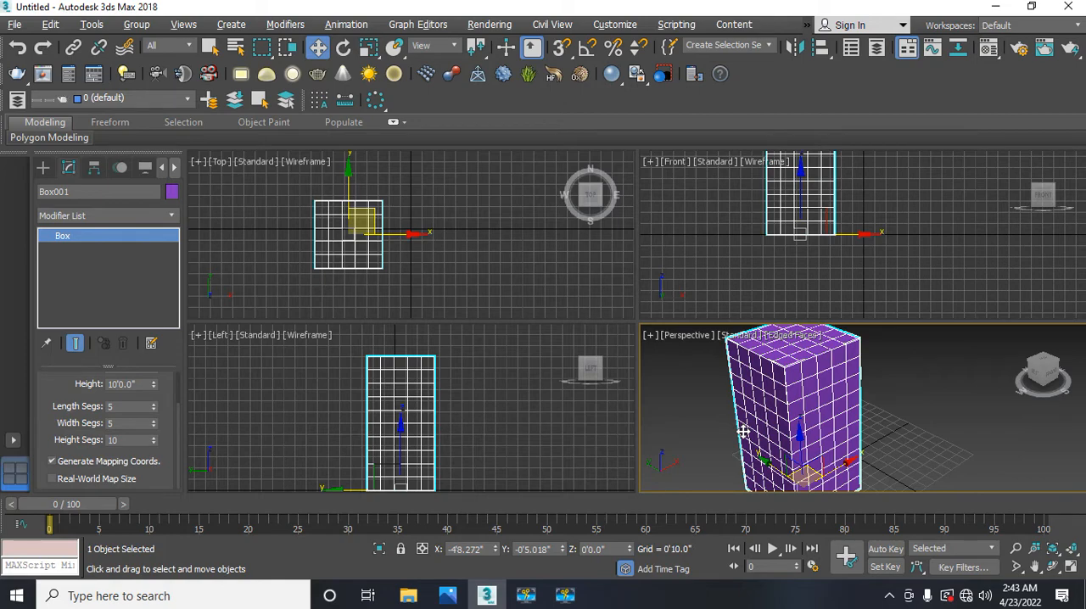
Step: Inspect the segmented box in a maximized Perspective viewport and return to the four-viewport layout
{"action": "key", "text": "alt+w"}
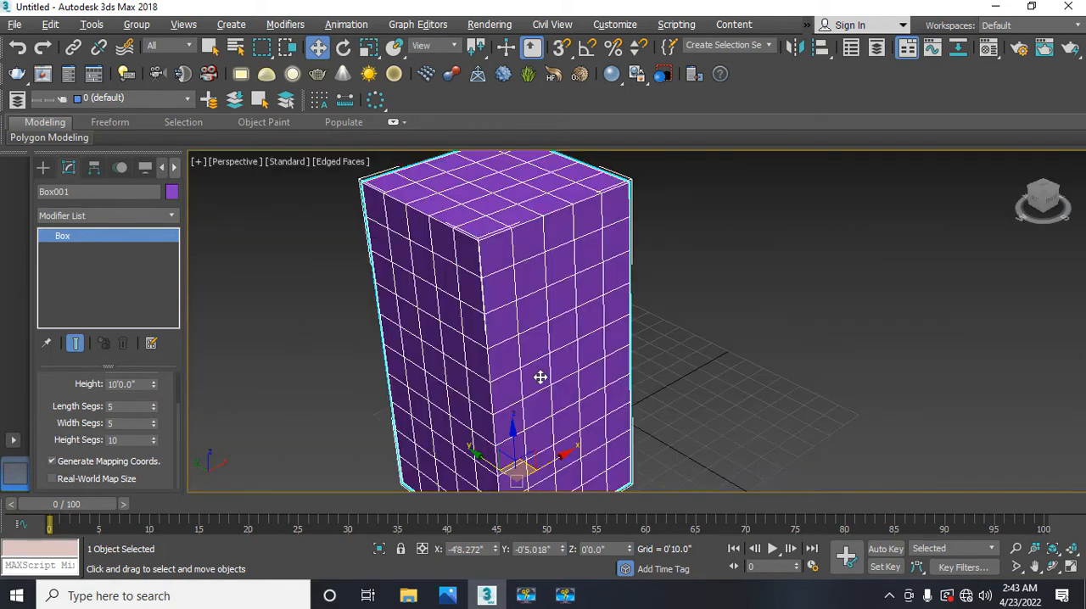
{"action": "middle_click_drag", "start_coordinate": [524, 393], "coordinate": [509, 359]}
{"action": "scroll", "coordinate": [497, 370], "scroll_direction": "down", "scroll_amount": 3}
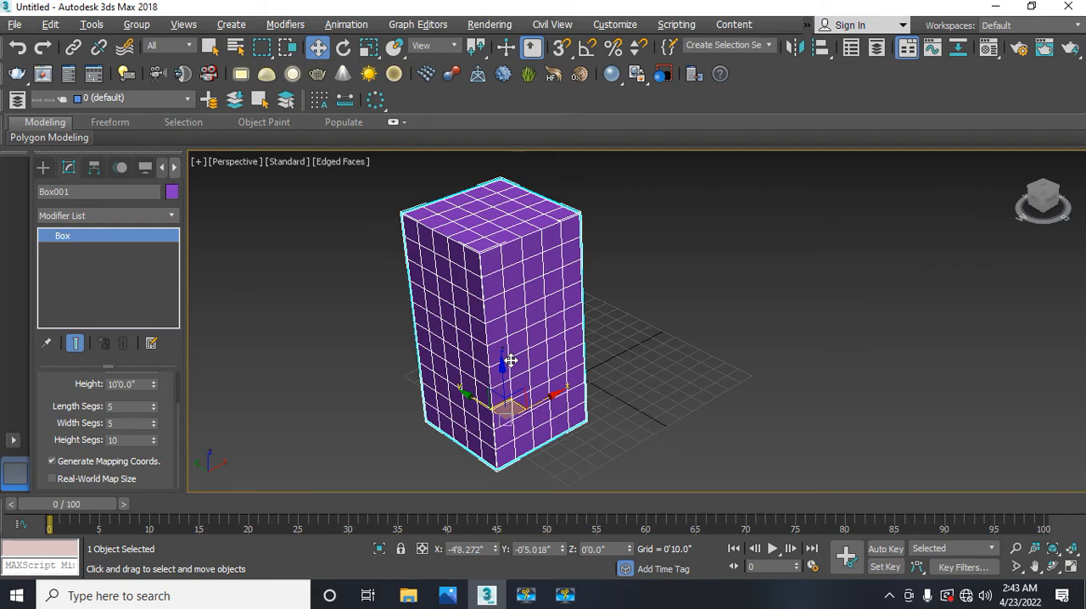
{"action": "key", "text": "alt+w"}
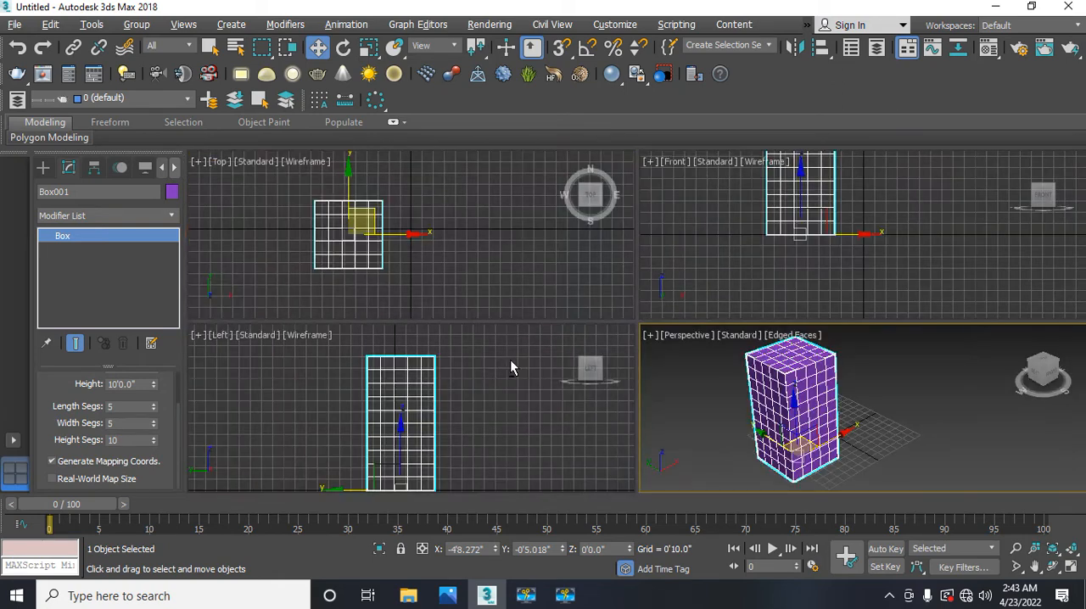
Step: Convert the segmented box to an Editable Poly
{"action": "right_click", "coordinate": [374, 229]}
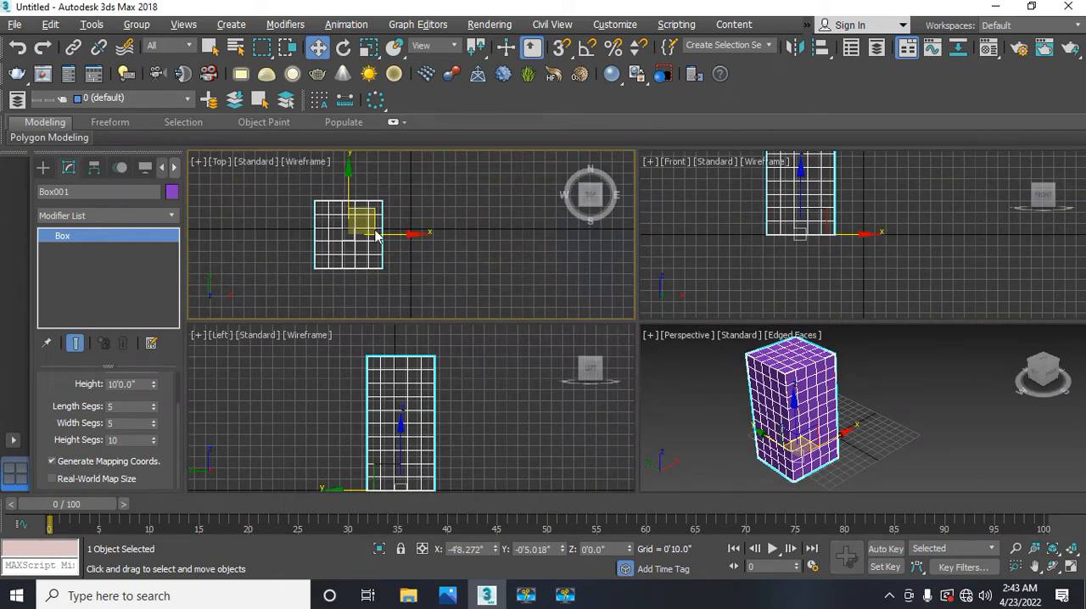
{"action": "right_click", "coordinate": [374, 229]}
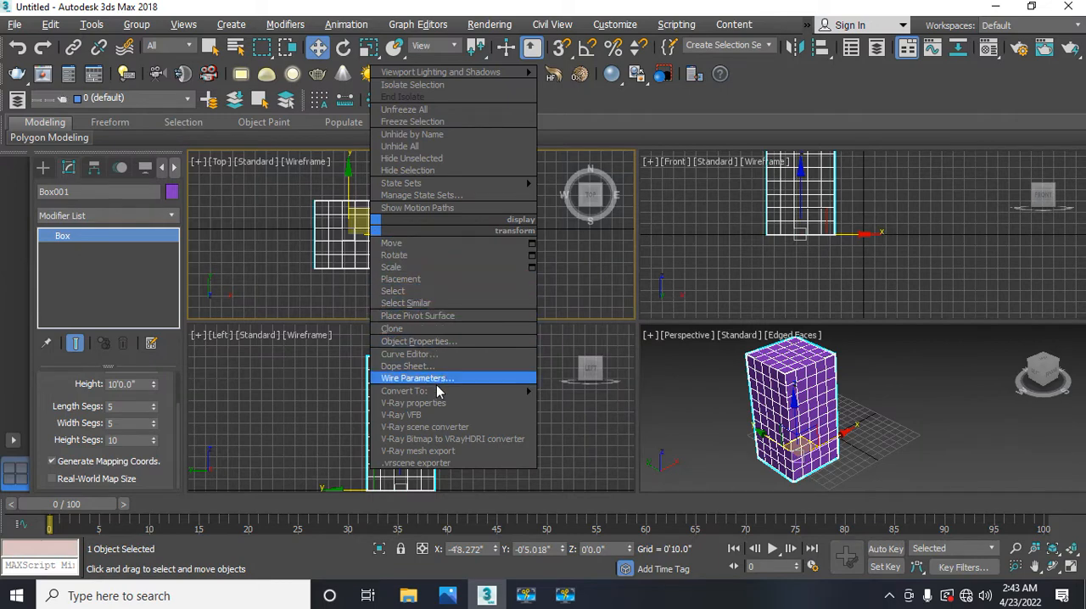
{"action": "mouse_move", "coordinate": [460, 393]}
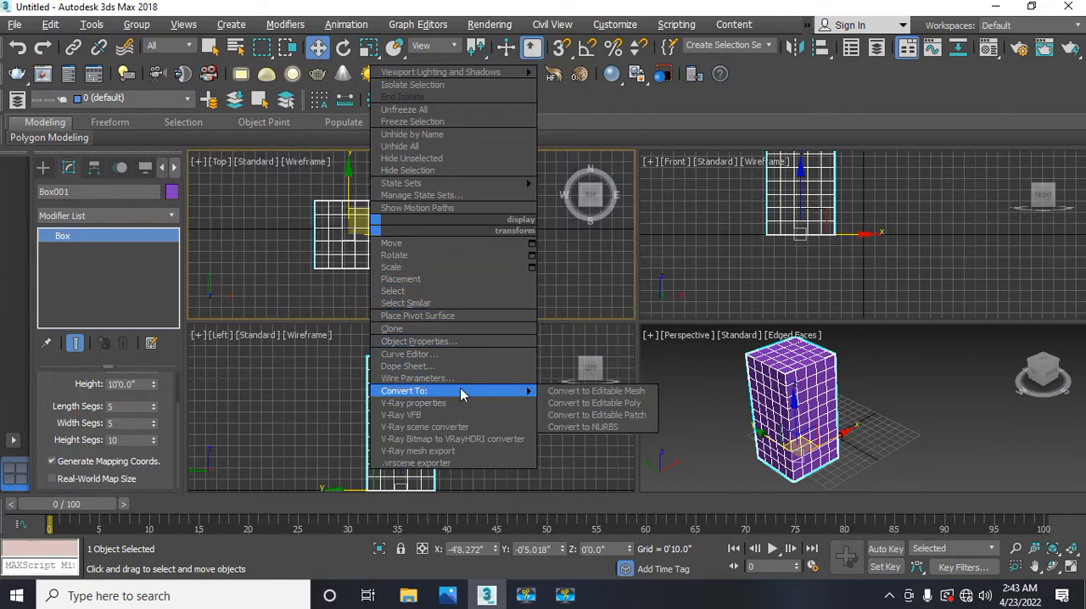
{"action": "left_click", "coordinate": [565, 404]}
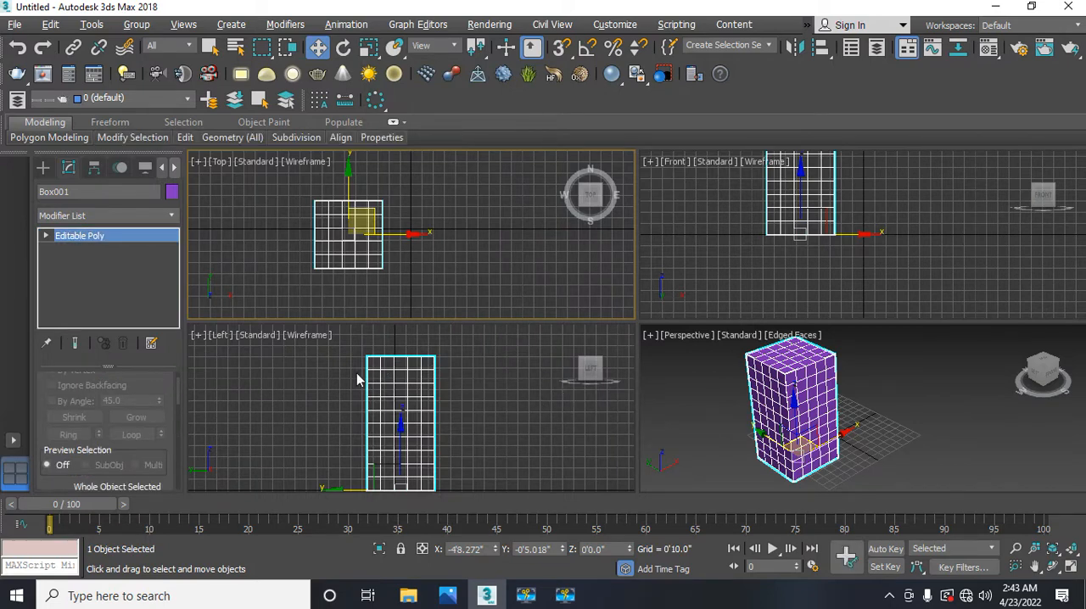
Step: Expand the Editable Poly's sub-object levels and switch to Edge level for editing the box in the Left viewport
{"action": "middle_click_drag", "start_coordinate": [350, 413], "coordinate": [351, 403]}
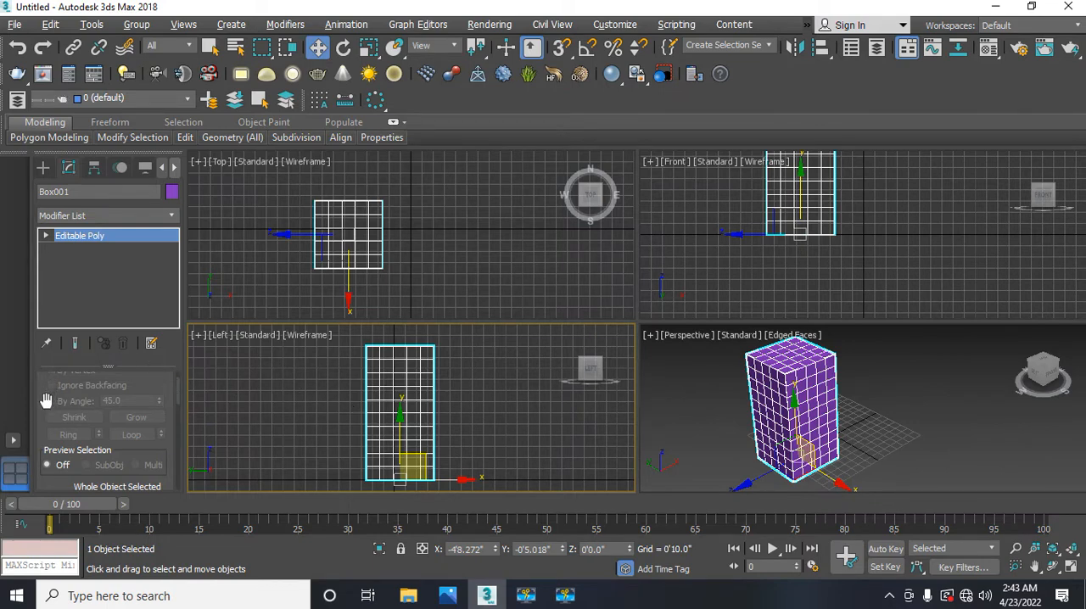
{"action": "left_click", "coordinate": [47, 236]}
{"action": "left_click", "coordinate": [68, 266]}
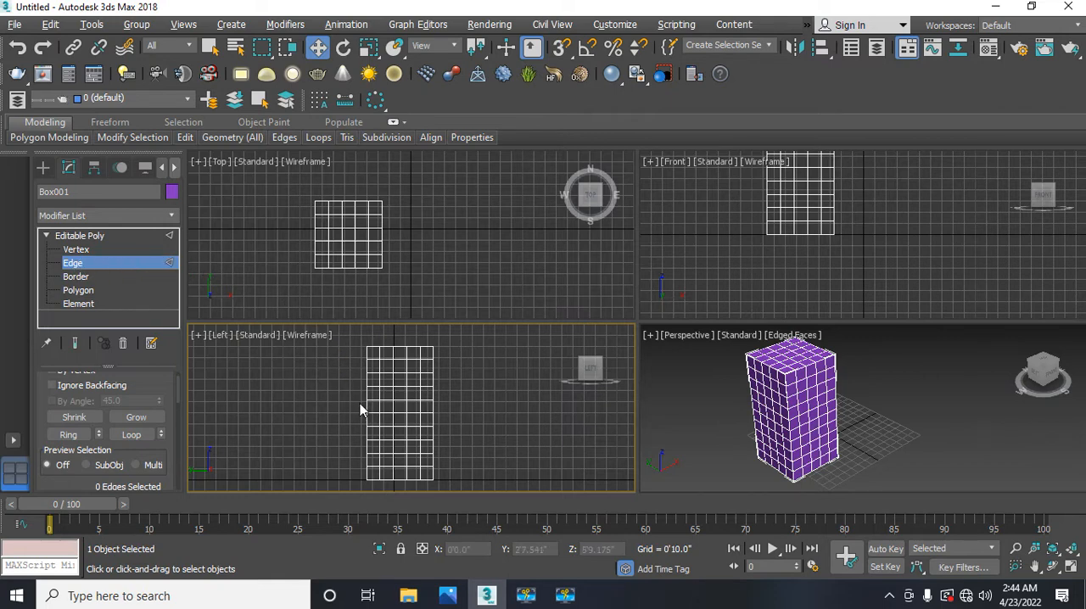
{"action": "middle_click_drag", "start_coordinate": [352, 398], "coordinate": [352, 392]}
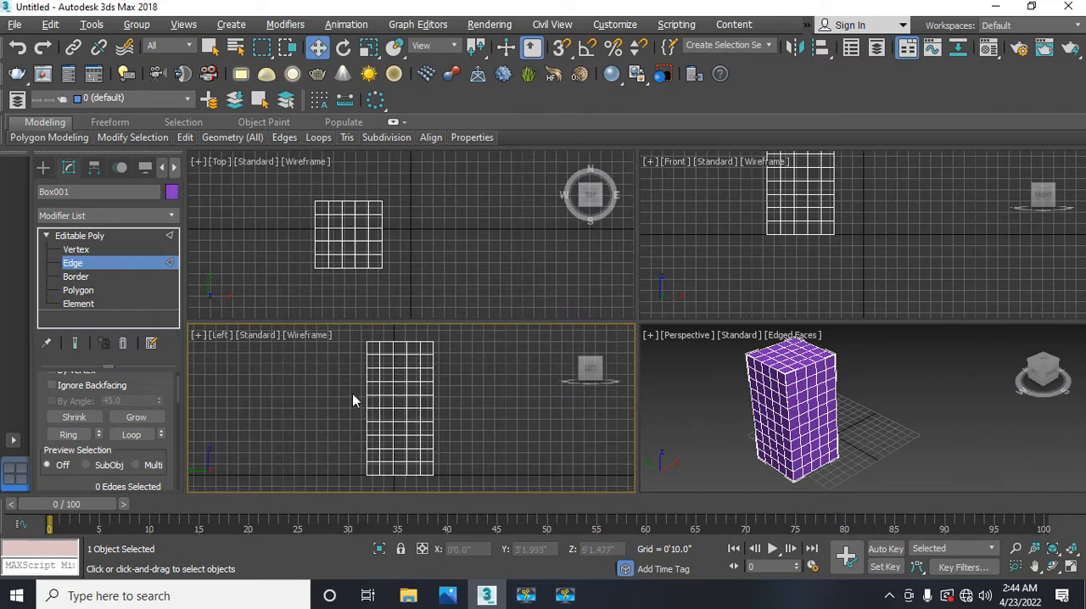
Step: Select all vertical and inner horizontal edges between the box's top and bottom in a maximized Left viewport
{"action": "key", "text": "alt+w"}
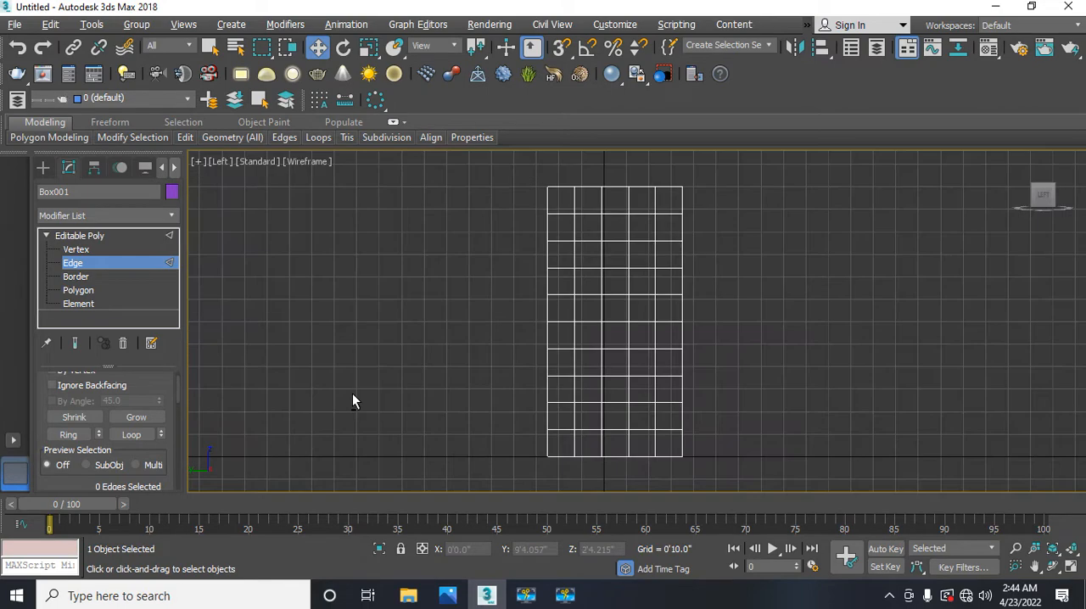
{"action": "middle_click_drag", "start_coordinate": [365, 360], "coordinate": [286, 343]}
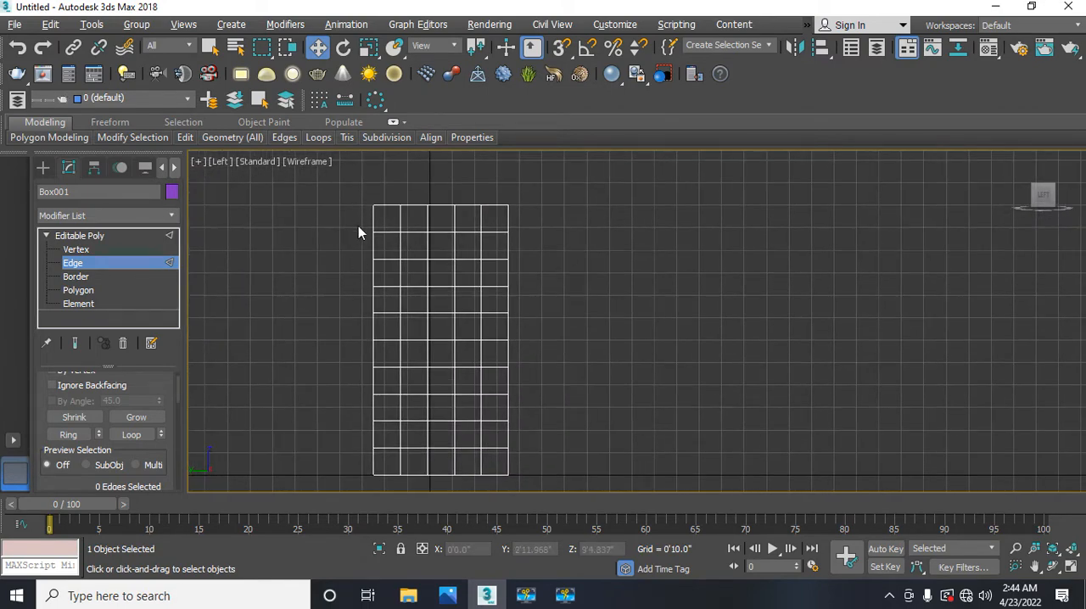
{"action": "left_click_drag", "start_coordinate": [347, 219], "coordinate": [539, 460]}
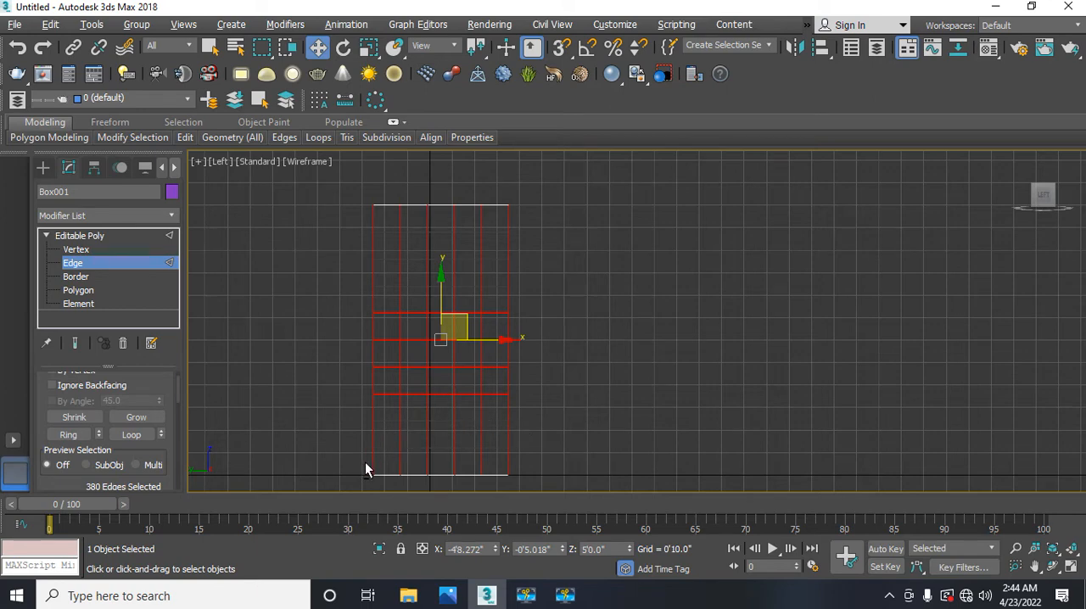
Step: Remove the vertical edges from the selection row by row, keeping only the horizontal edge loops between the box's top and bottom
{"action": "left_click_drag", "start_coordinate": [365, 464], "coordinate": [552, 473]}
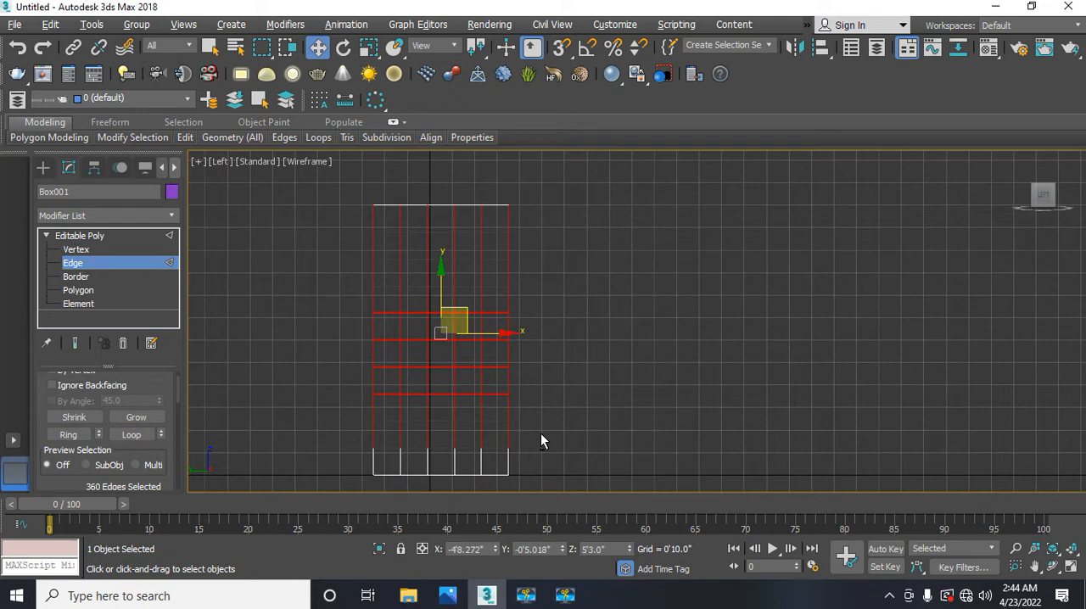
{"action": "left_click_drag", "start_coordinate": [532, 435], "coordinate": [466, 454]}
{"action": "left_click_drag", "start_coordinate": [372, 444], "coordinate": [351, 436], "text": "alt"}
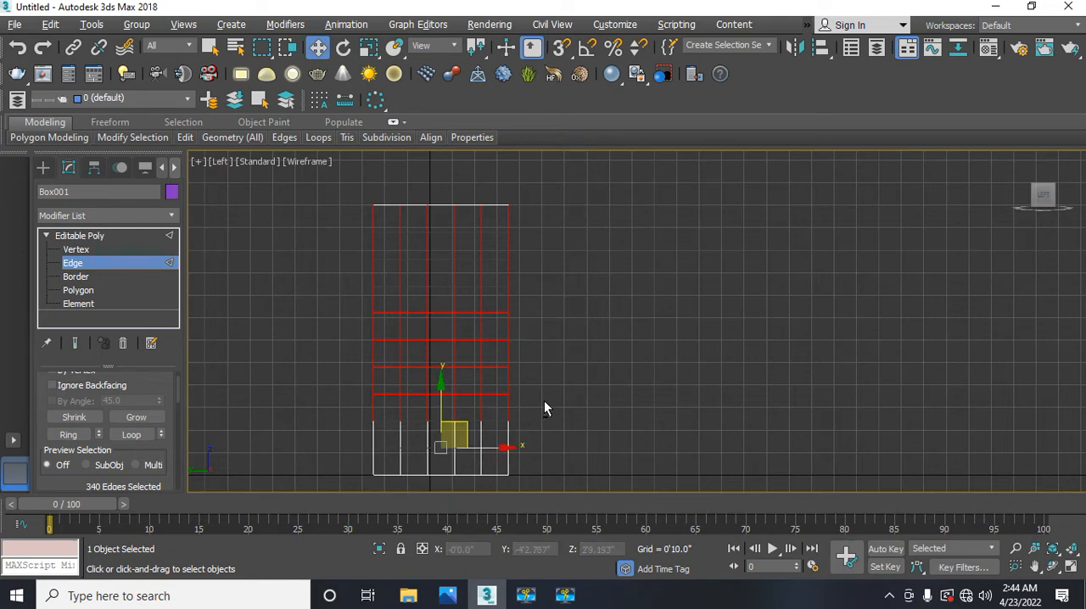
{"action": "left_click_drag", "start_coordinate": [535, 406], "coordinate": [347, 410]}
{"action": "left_click_drag", "start_coordinate": [531, 376], "coordinate": [567, 313]}
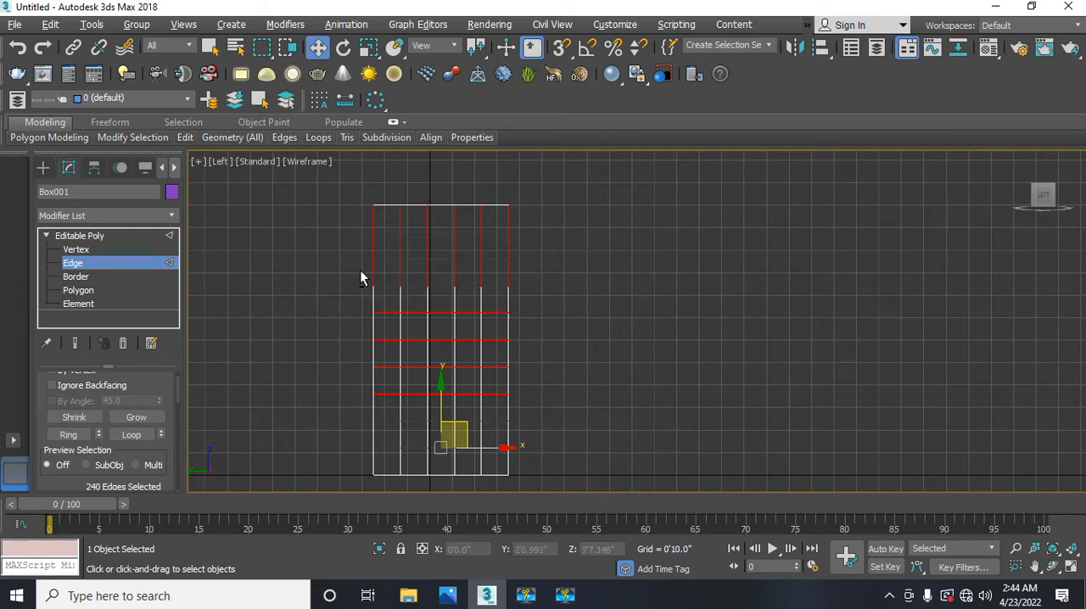
{"action": "left_click_drag", "start_coordinate": [349, 269], "coordinate": [538, 268], "text": "alt"}
{"action": "left_click_drag", "start_coordinate": [483, 244], "coordinate": [331, 241], "text": "alt"}
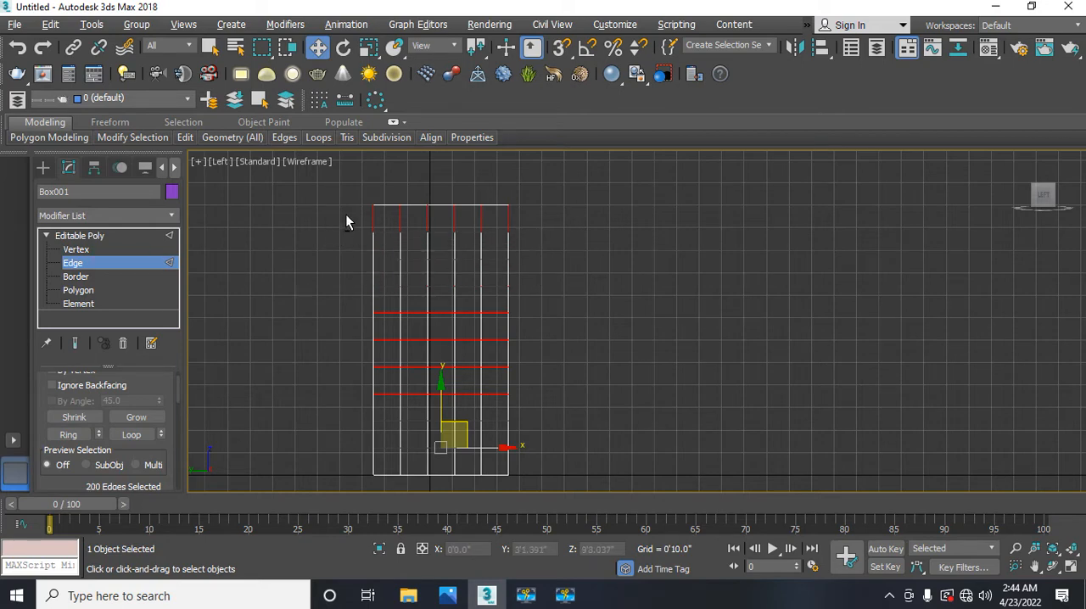
{"action": "left_click_drag", "start_coordinate": [382, 216], "coordinate": [582, 226], "text": "alt"}
{"action": "left_click", "coordinate": [459, 370]}
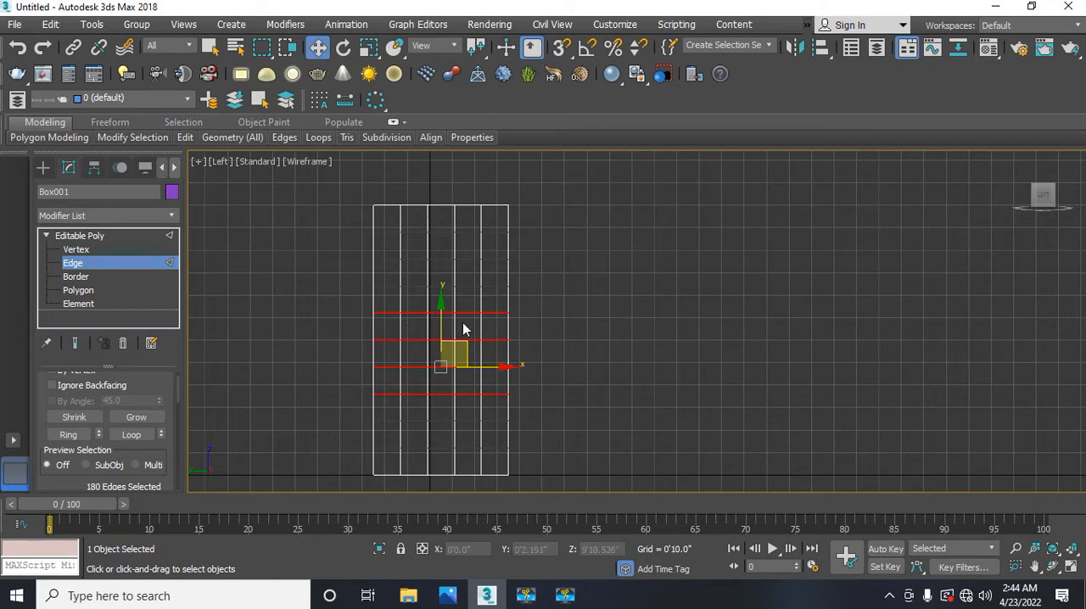
{"action": "left_click", "coordinate": [459, 445]}
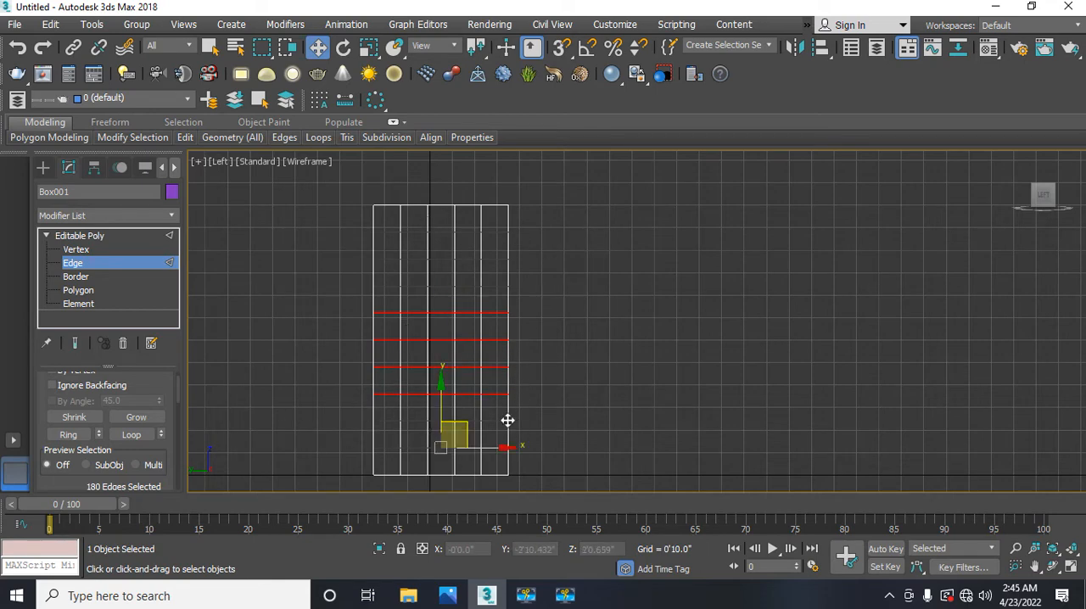
Step: Examine the selected horizontal edge loops around the box in a maximized Perspective viewport
{"action": "middle_click_drag", "start_coordinate": [567, 331], "coordinate": [574, 338]}
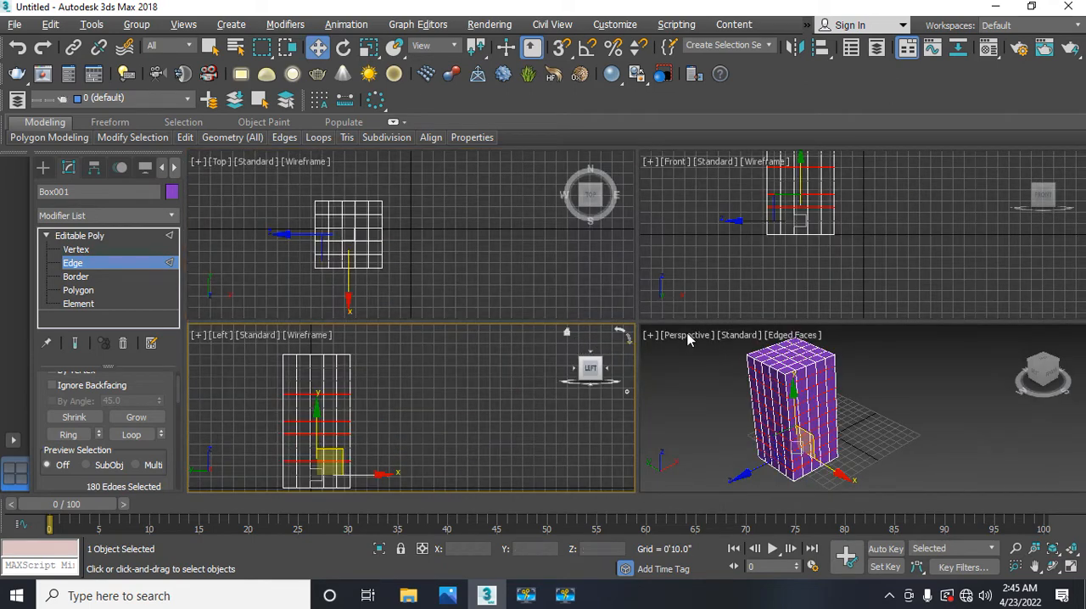
{"action": "middle_click_drag", "start_coordinate": [693, 393], "coordinate": [693, 386]}
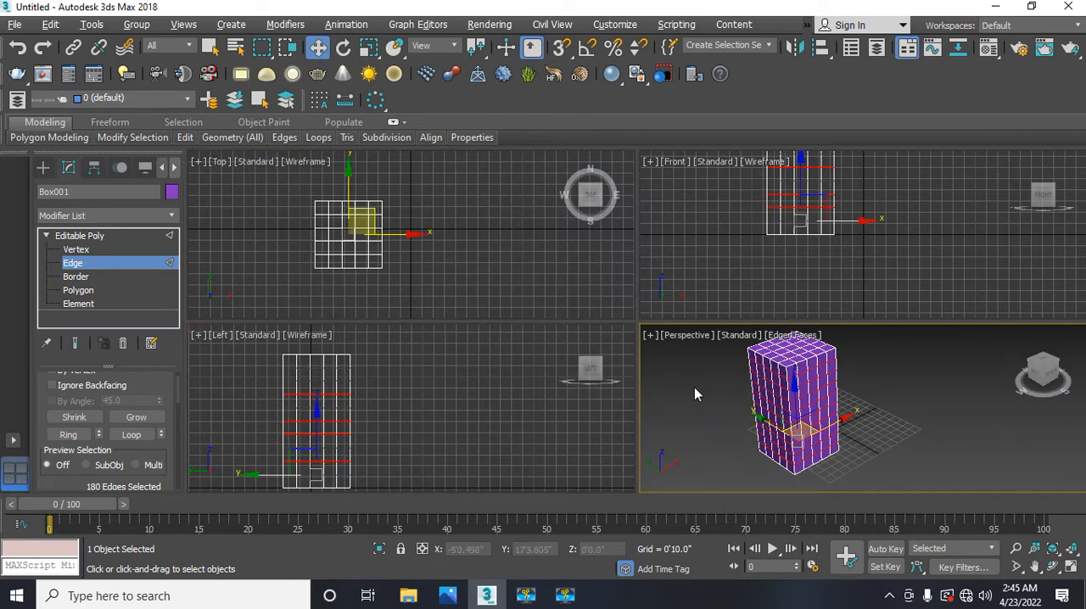
{"action": "key", "text": "alt+w"}
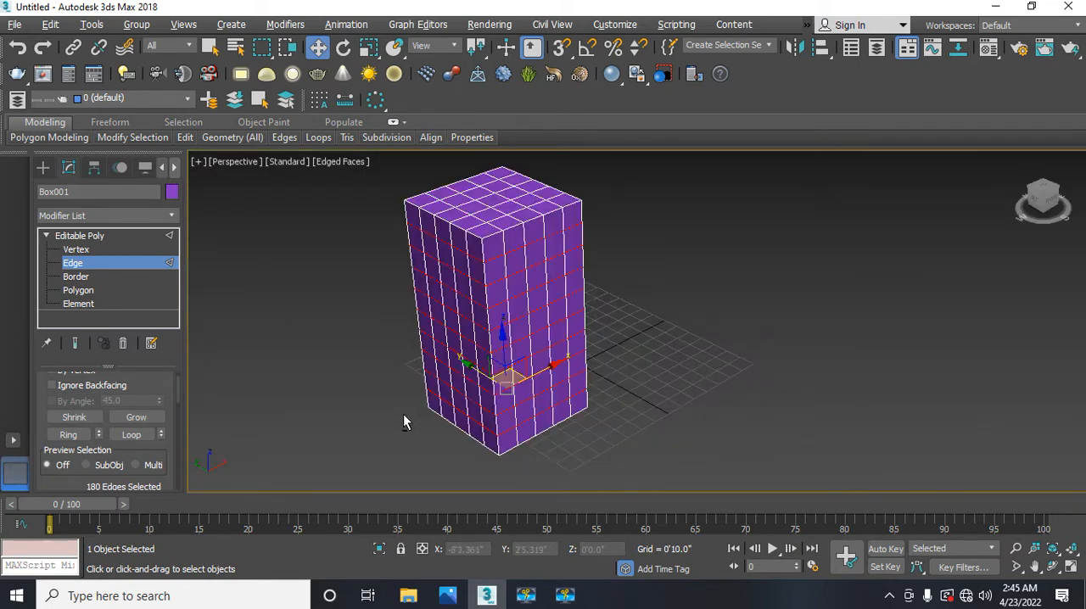
{"action": "middle_click_drag", "start_coordinate": [434, 419], "coordinate": [411, 405], "text": "alt"}
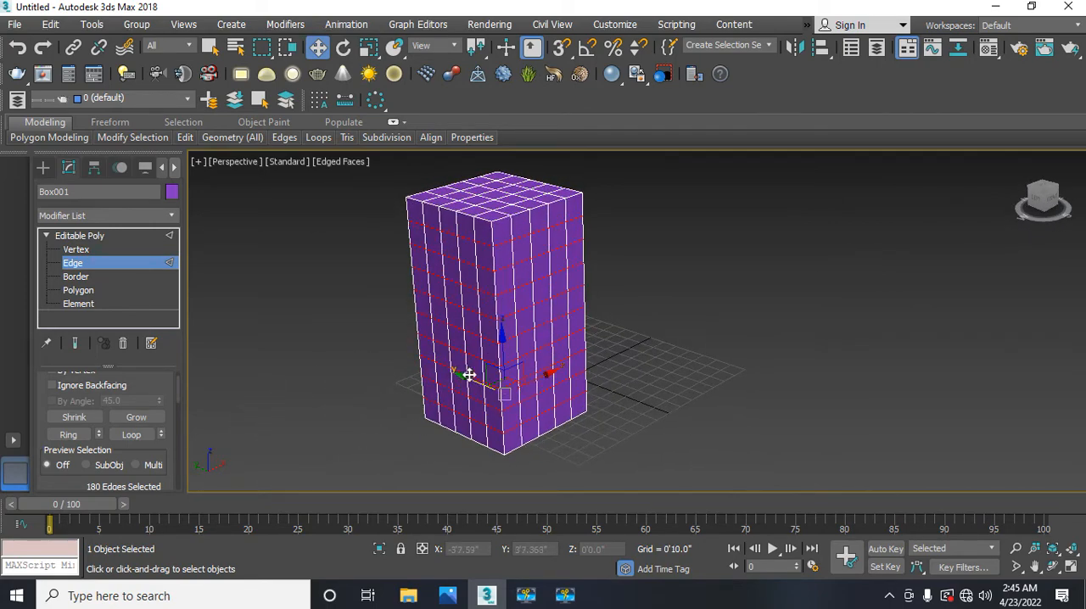
{"action": "scroll", "coordinate": [471, 367], "scroll_direction": "up", "scroll_amount": 3}
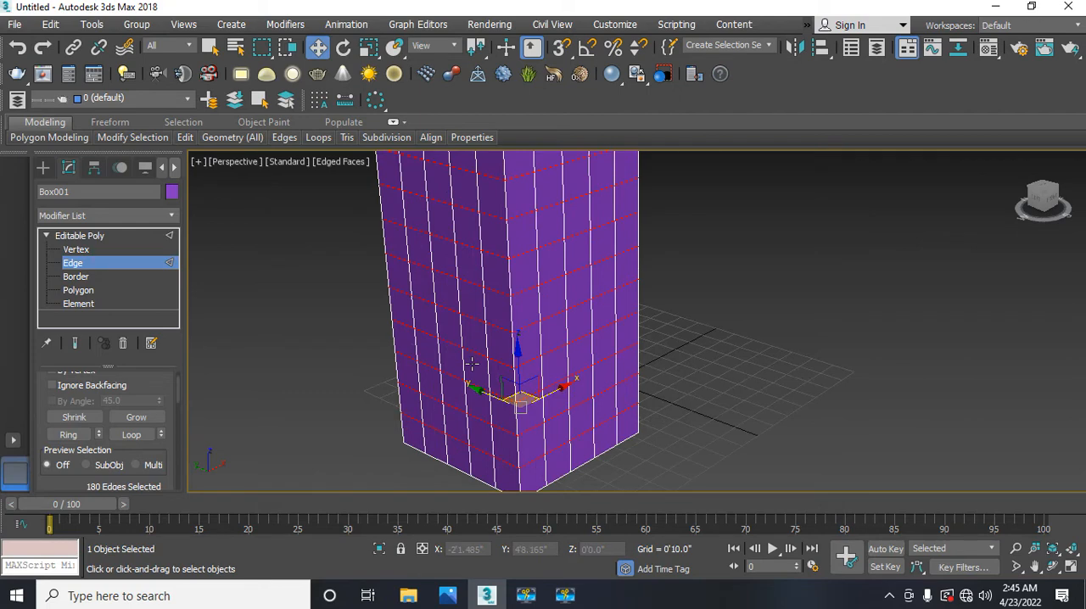
{"action": "middle_click_drag", "start_coordinate": [470, 363], "coordinate": [430, 383], "text": "alt"}
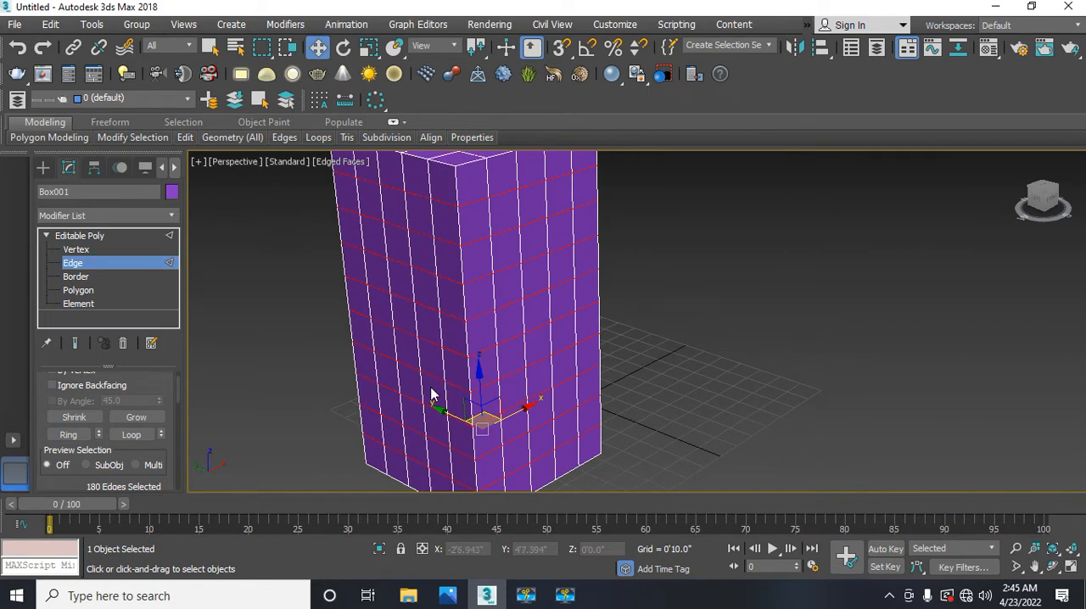
{"action": "scroll", "coordinate": [430, 393], "scroll_direction": "down", "scroll_amount": 3}
{"action": "scroll", "coordinate": [431, 393], "scroll_direction": "up", "scroll_amount": 3}
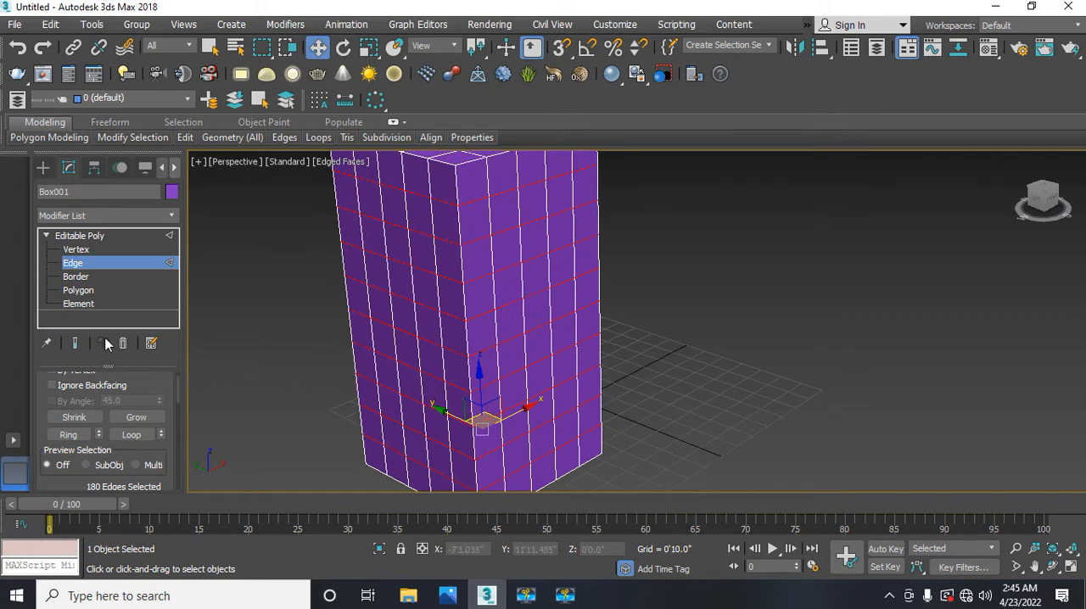
Step: Chamfer the selected horizontal edge loops with an edge chamfer amount of 0'0.6"
{"action": "left_click_drag", "start_coordinate": [146, 393], "coordinate": [99, 210]}
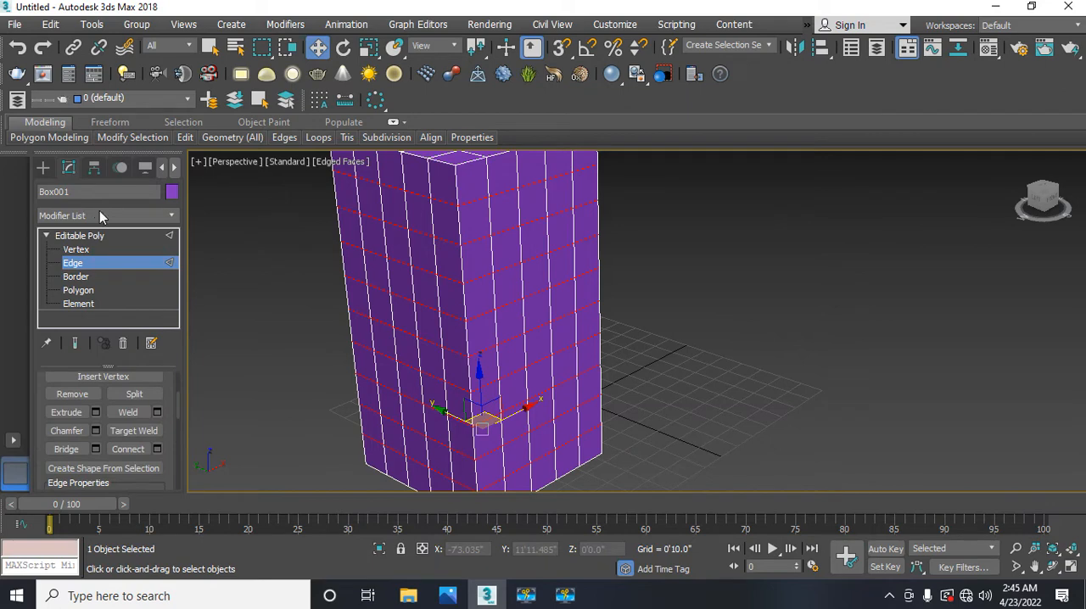
{"action": "left_click", "coordinate": [95, 431]}
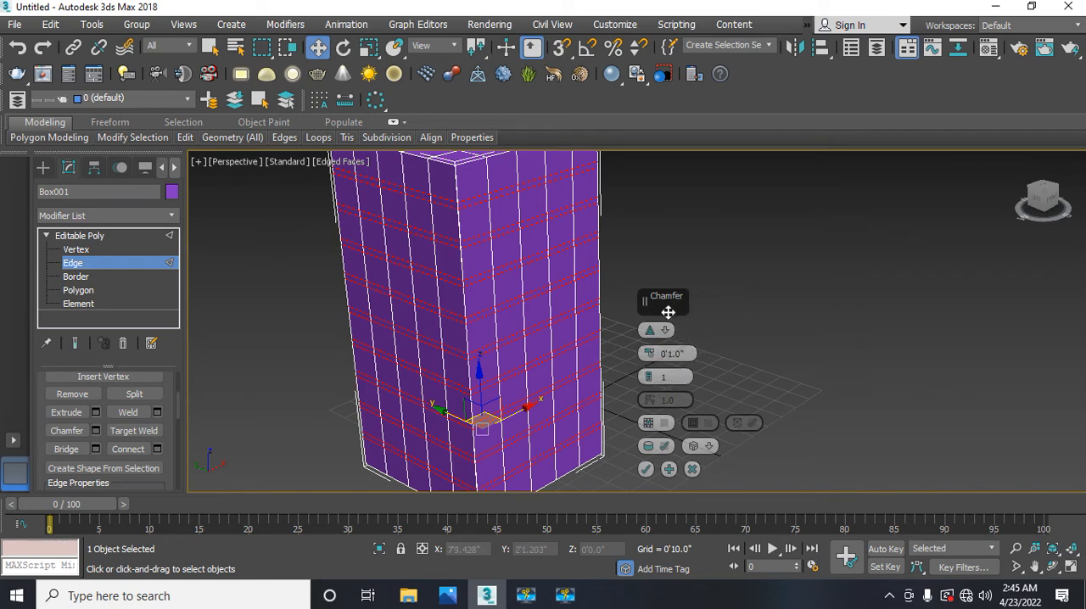
{"action": "left_click_drag", "start_coordinate": [660, 310], "coordinate": [248, 279]}
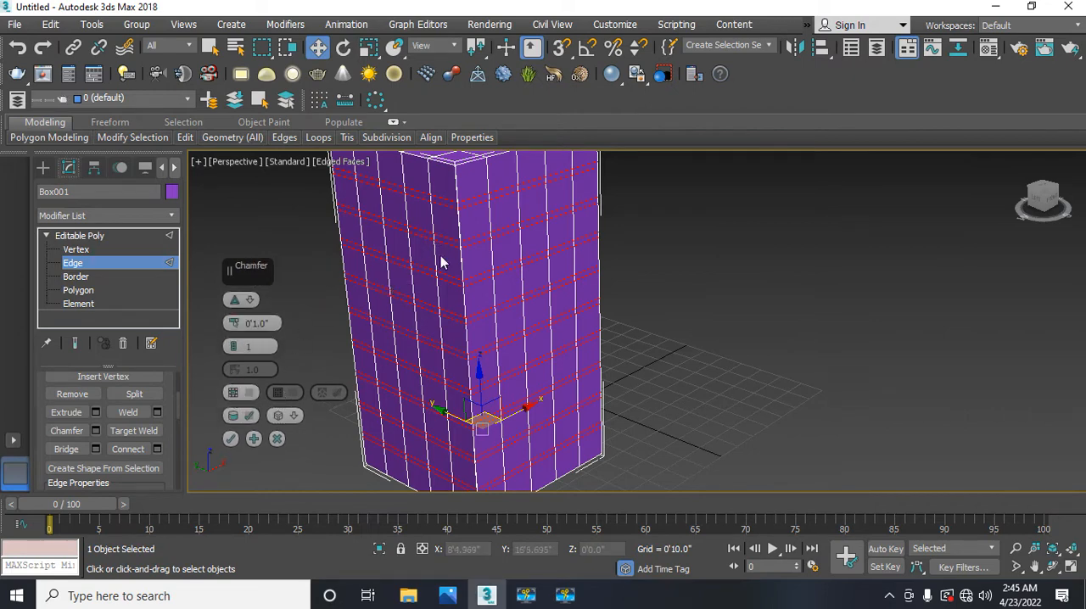
{"action": "left_click", "coordinate": [235, 326]}
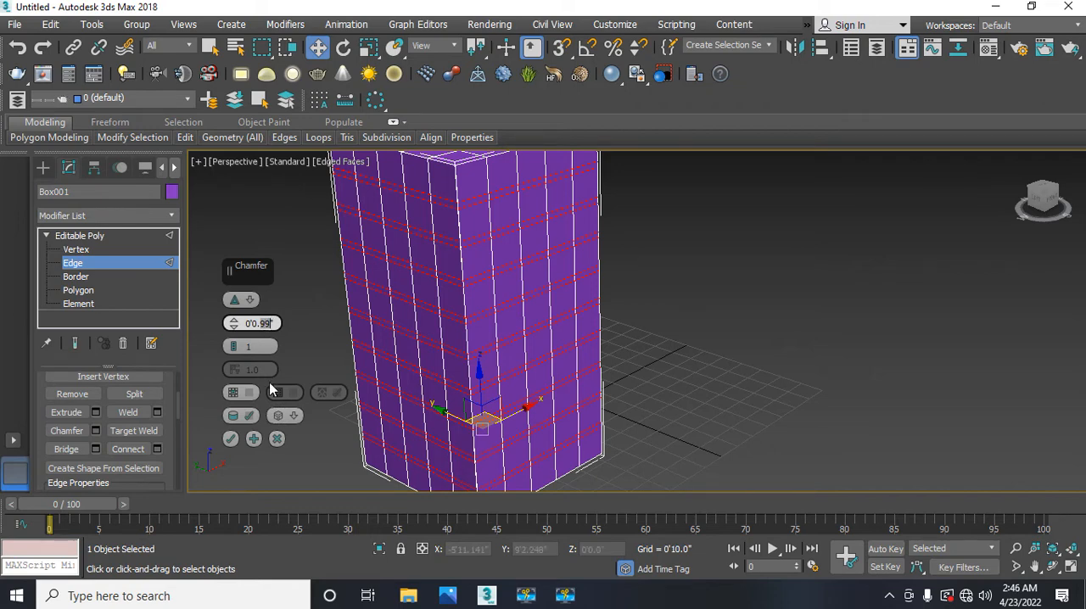
{"action": "type", "text": "6"}
{"action": "key", "text": "Return"}
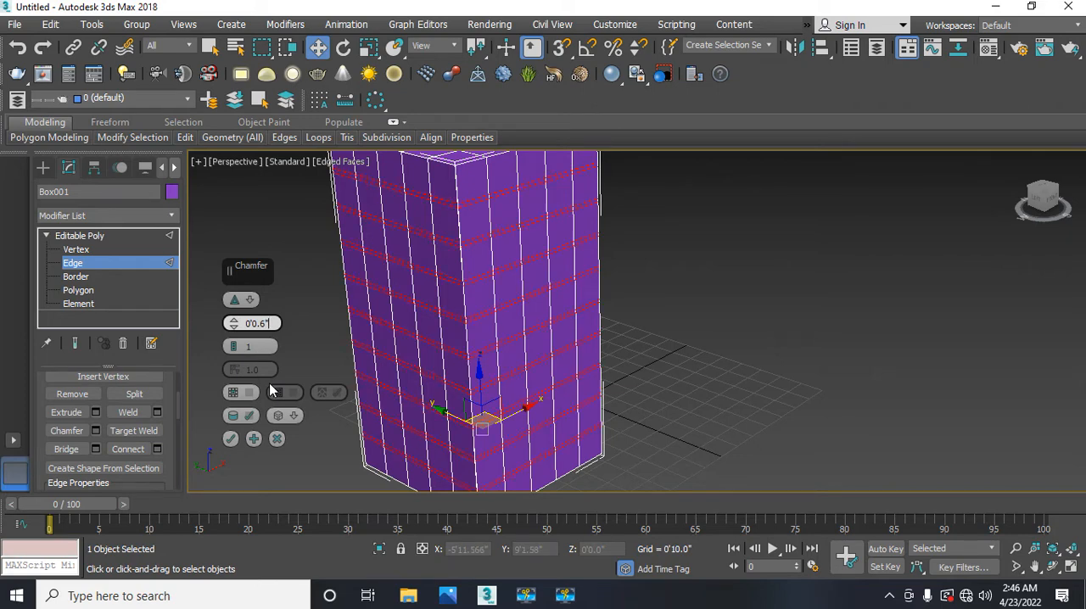
{"action": "left_click", "coordinate": [230, 439]}
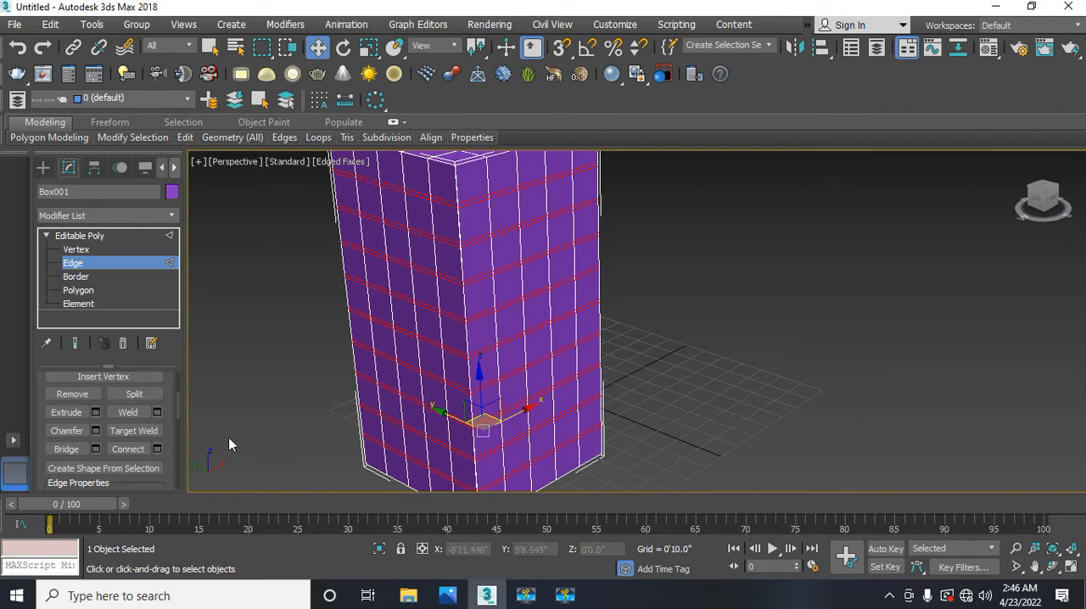
Step: Return to the four-viewport layout and examine the chamfered horizontal edges up close in the Left viewport
{"action": "middle_click_drag", "start_coordinate": [274, 397], "coordinate": [290, 408]}
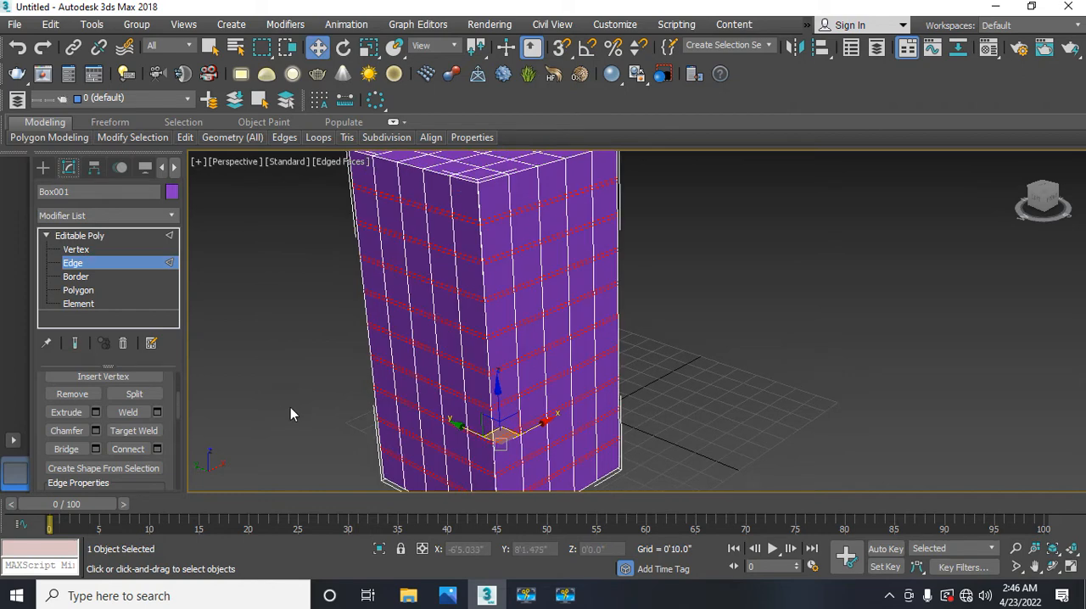
{"action": "key", "text": "alt+w"}
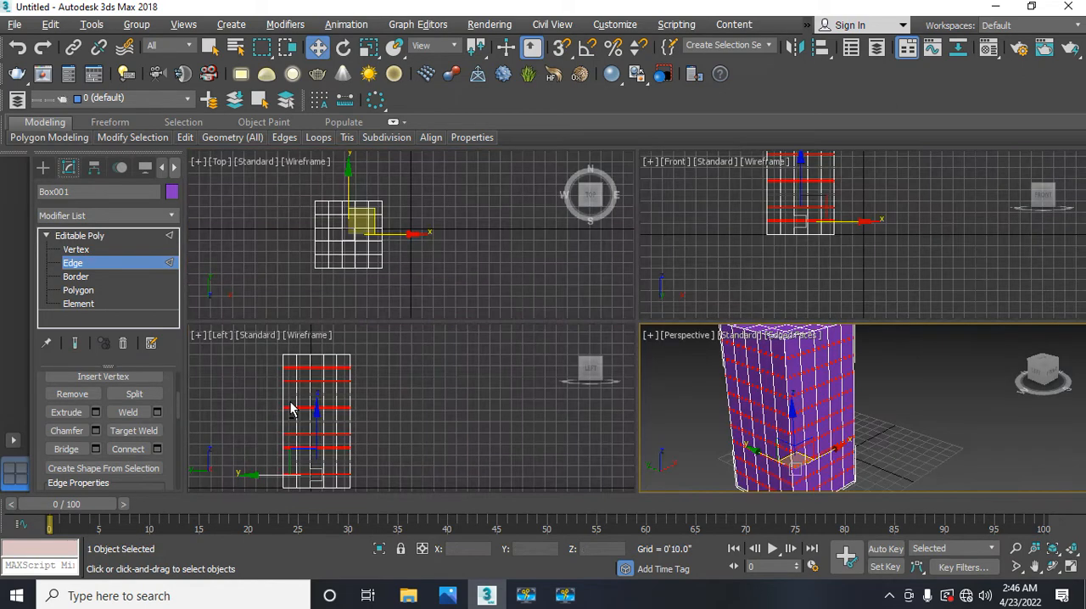
{"action": "middle_click_drag", "start_coordinate": [295, 440], "coordinate": [311, 432]}
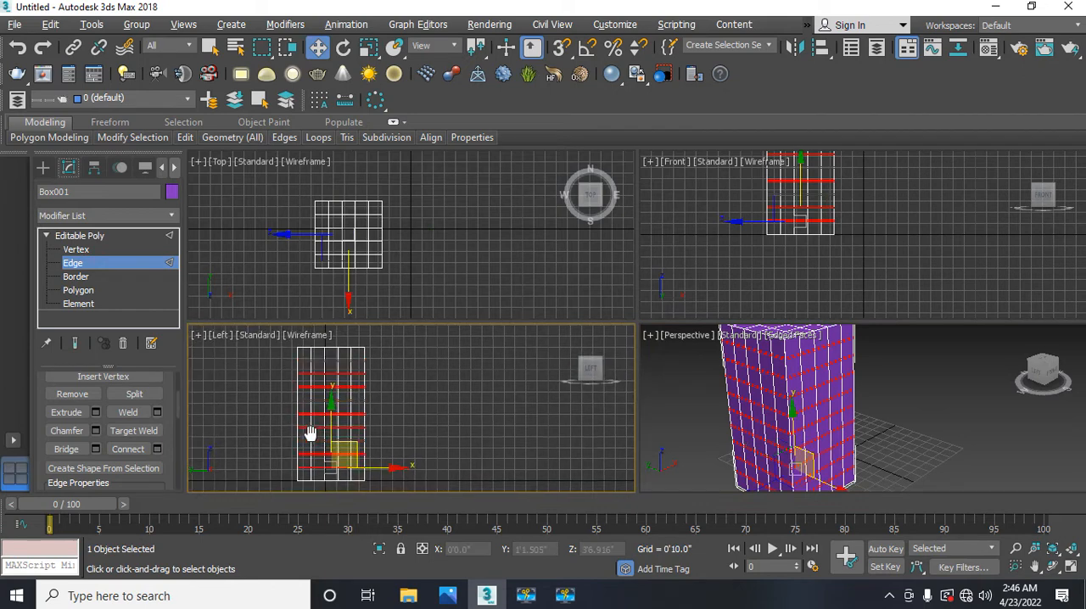
{"action": "scroll", "coordinate": [307, 413], "scroll_direction": "up", "scroll_amount": 2}
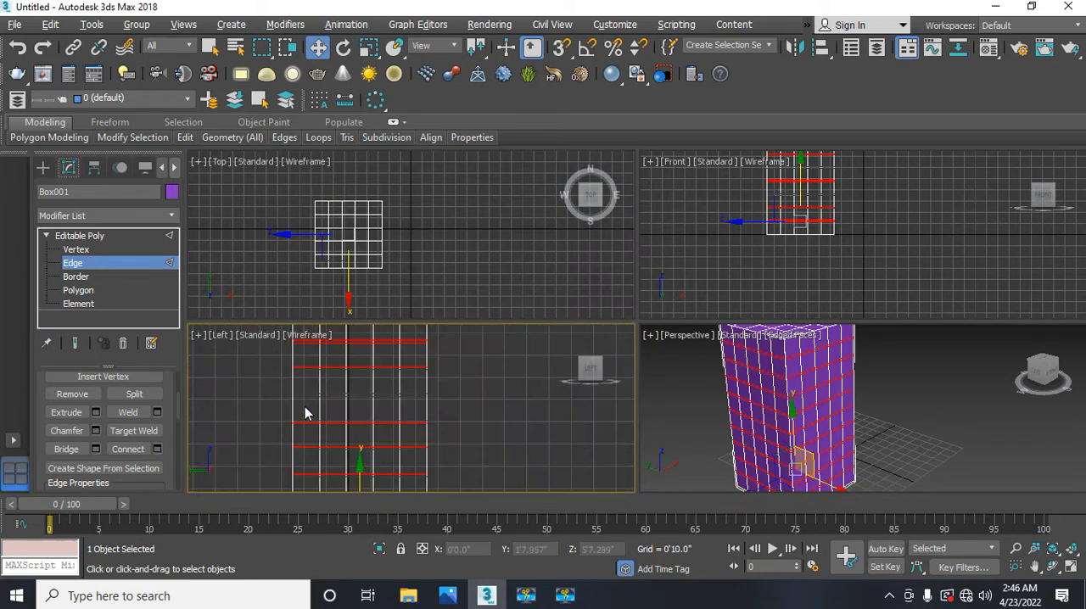
{"action": "middle_click_drag", "start_coordinate": [306, 410], "coordinate": [272, 412]}
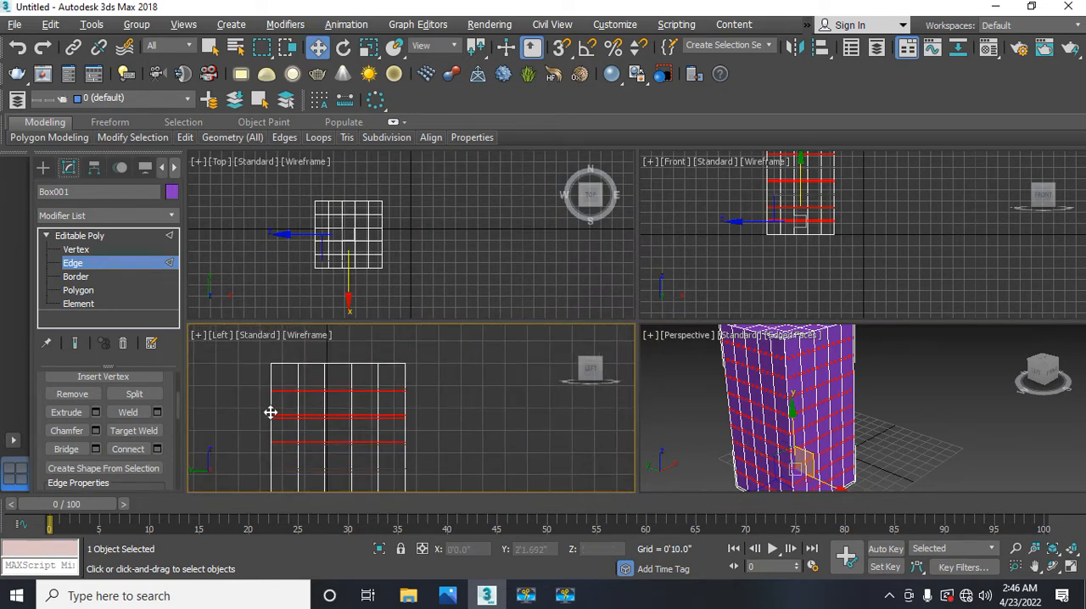
{"action": "scroll", "coordinate": [269, 411], "scroll_direction": "up", "scroll_amount": 2}
{"action": "scroll", "coordinate": [269, 409], "scroll_direction": "up", "scroll_amount": 2}
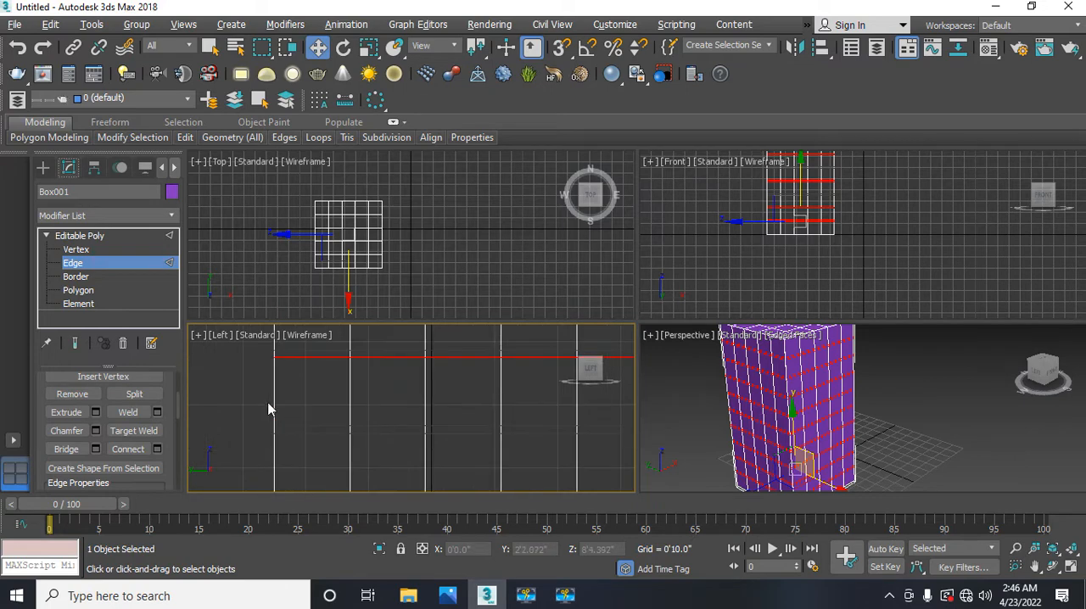
{"action": "middle_click_drag", "start_coordinate": [268, 409], "coordinate": [266, 374]}
{"action": "scroll", "coordinate": [229, 439], "scroll_direction": "down", "scroll_amount": 5}
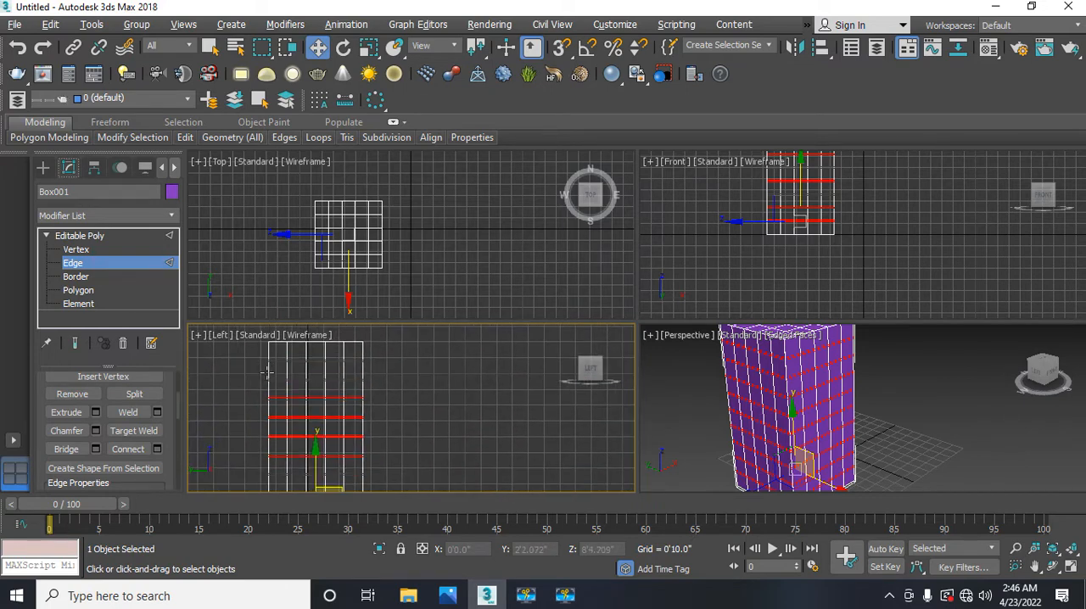
{"action": "scroll", "coordinate": [266, 417], "scroll_direction": "down", "scroll_amount": 2}
{"action": "scroll", "coordinate": [265, 418], "scroll_direction": "down", "scroll_amount": 1}
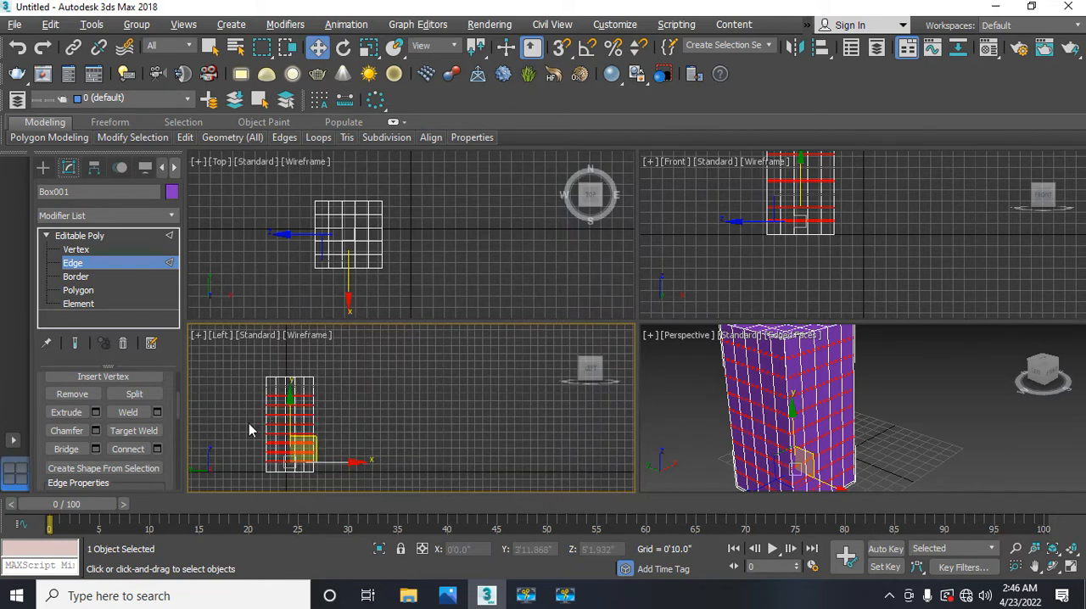
{"action": "middle_click_drag", "start_coordinate": [266, 417], "coordinate": [280, 419]}
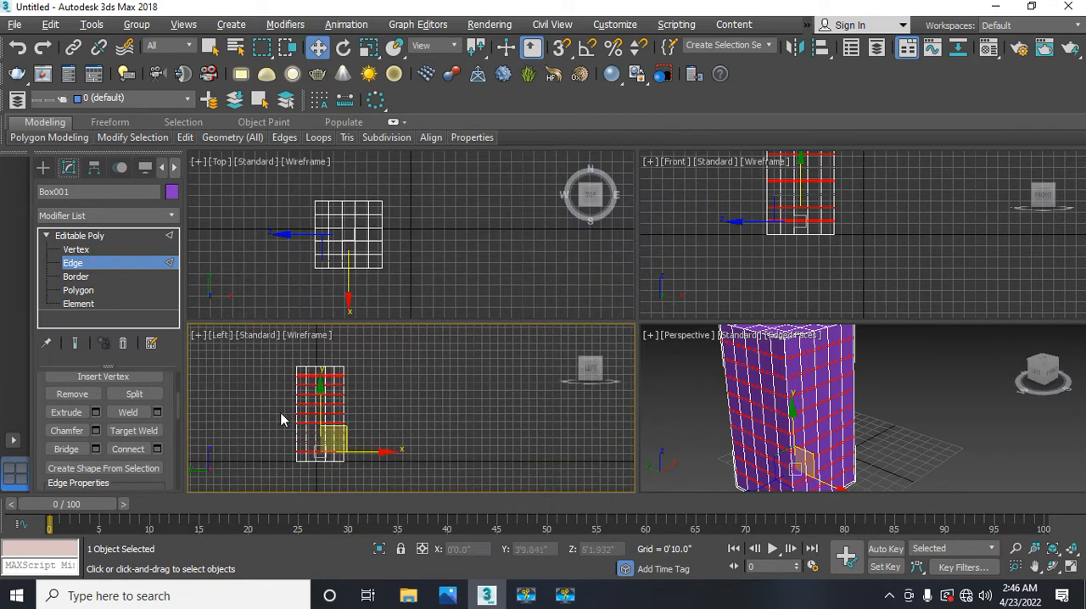
Step: Switch the box to Polygon level and maximize the Left viewport around its chamfered side
{"action": "left_click", "coordinate": [79, 291]}
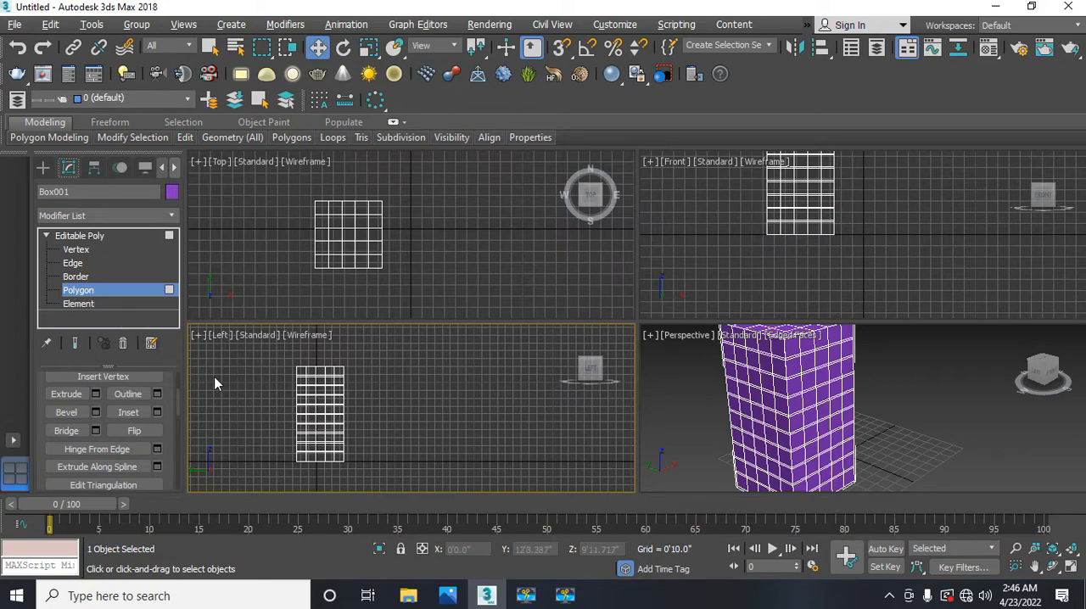
{"action": "middle_click_drag", "start_coordinate": [242, 395], "coordinate": [267, 407]}
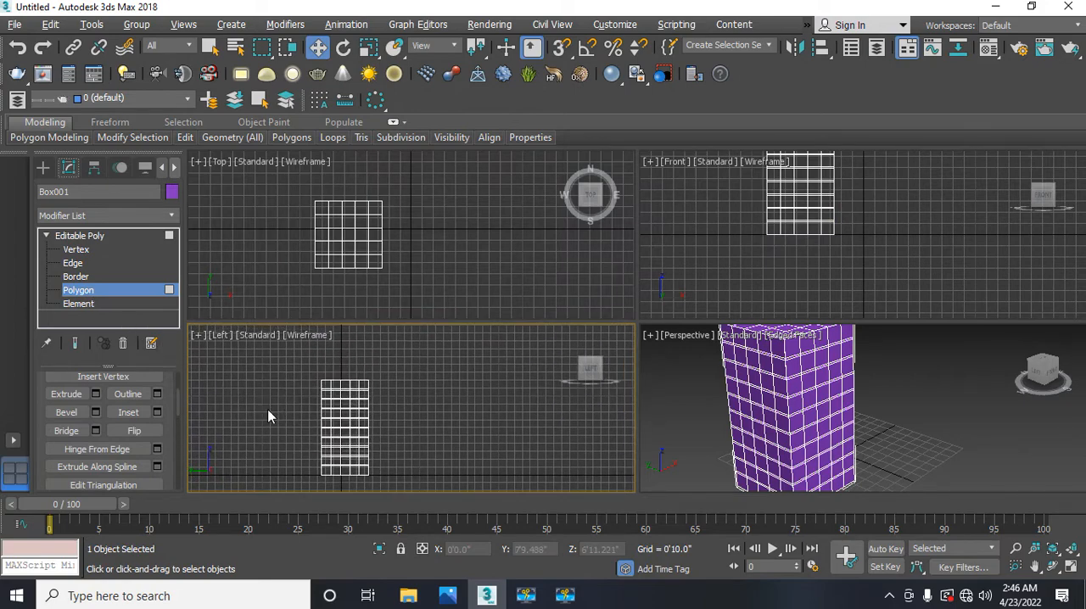
{"action": "key", "text": "alt+w"}
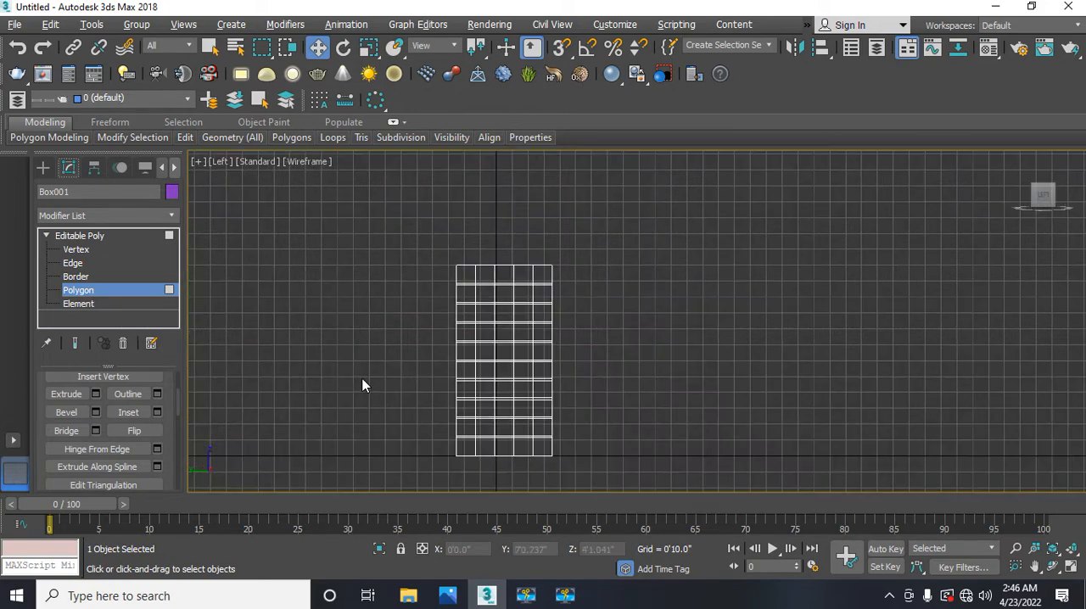
{"action": "middle_click_drag", "start_coordinate": [364, 382], "coordinate": [246, 340]}
{"action": "scroll", "coordinate": [287, 347], "scroll_direction": "up", "scroll_amount": 2}
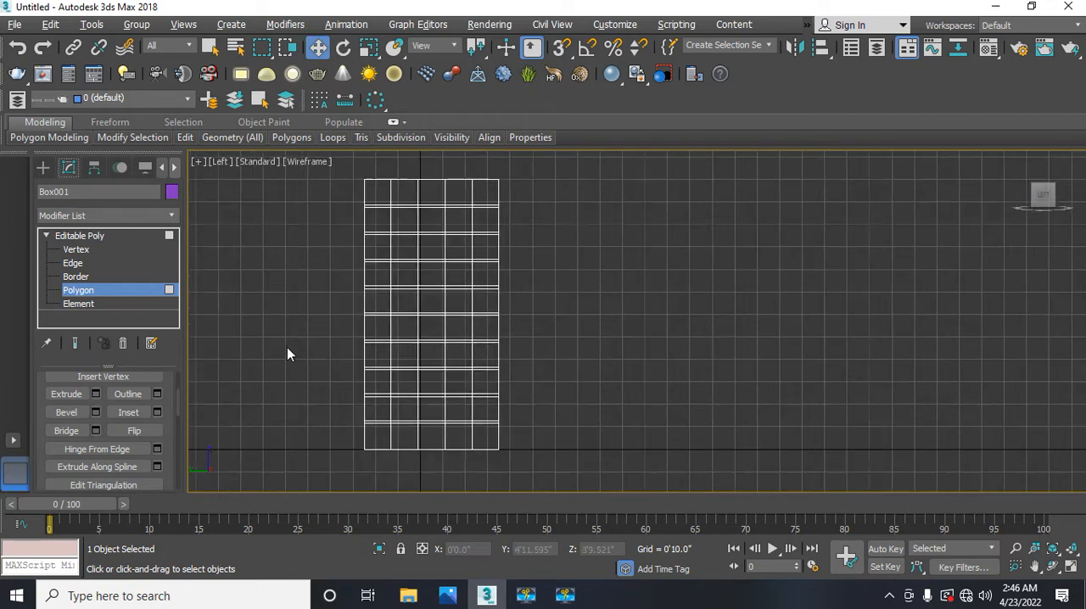
{"action": "middle_click_drag", "start_coordinate": [289, 341], "coordinate": [231, 337]}
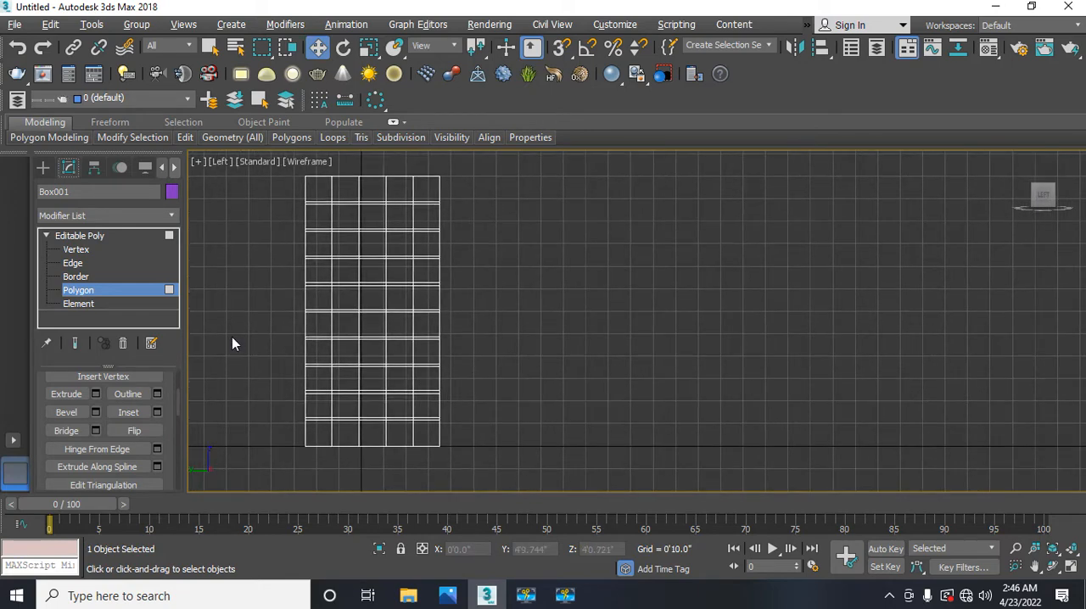
Step: Select all of the box's polygons and deselect the ten wide rows, keeping only the narrow chamfered strips selected
{"action": "left_click_drag", "start_coordinate": [280, 186], "coordinate": [474, 439]}
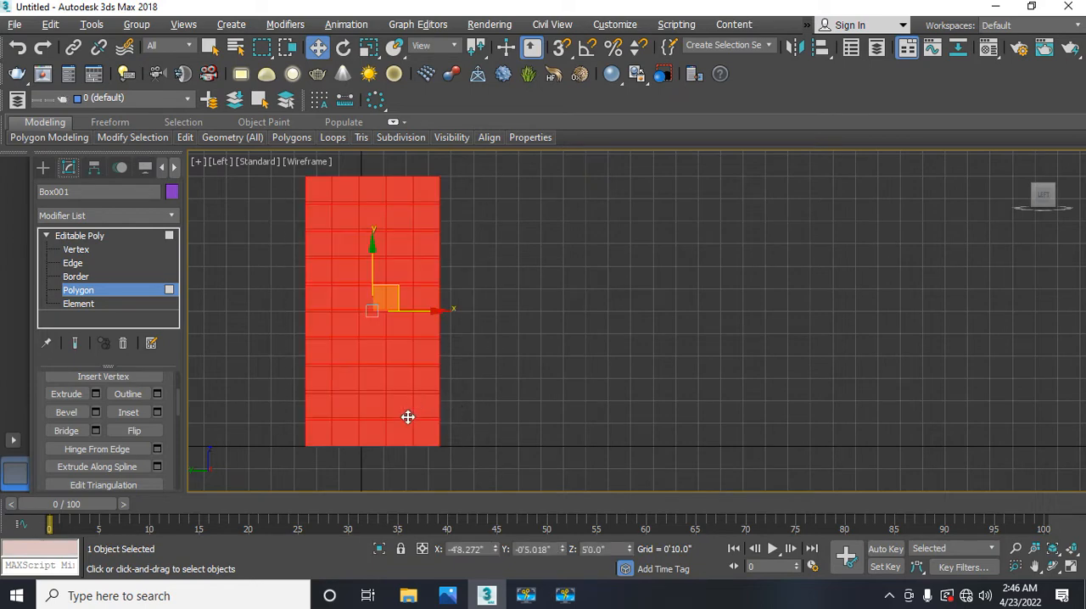
{"action": "left_click_drag", "start_coordinate": [287, 431], "coordinate": [368, 434]}
{"action": "left_click_drag", "start_coordinate": [461, 447], "coordinate": [477, 446], "text": "alt"}
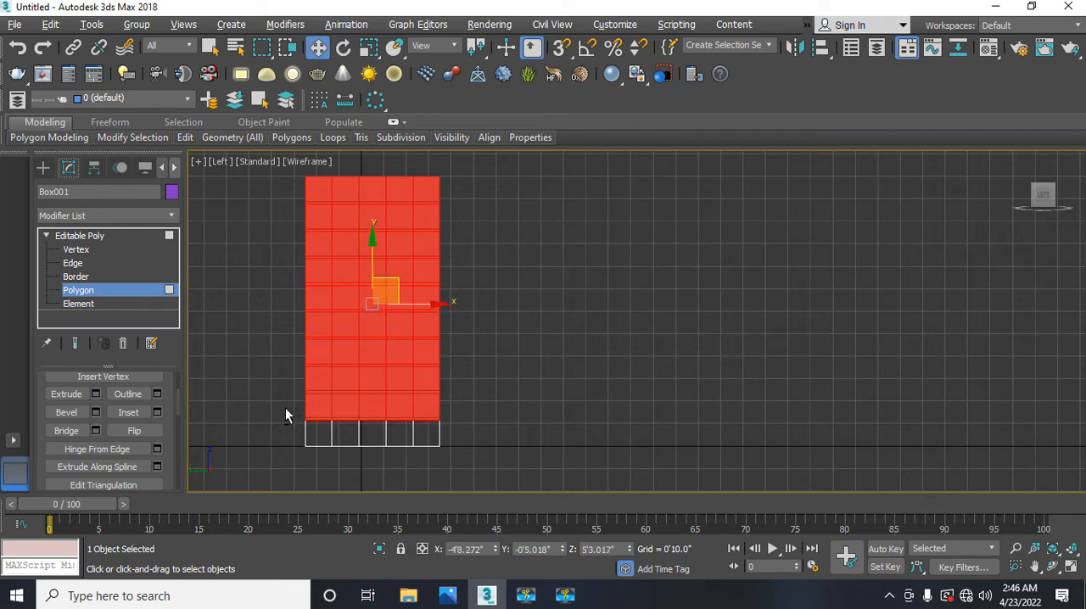
{"action": "left_click_drag", "start_coordinate": [290, 405], "coordinate": [478, 415], "text": "alt"}
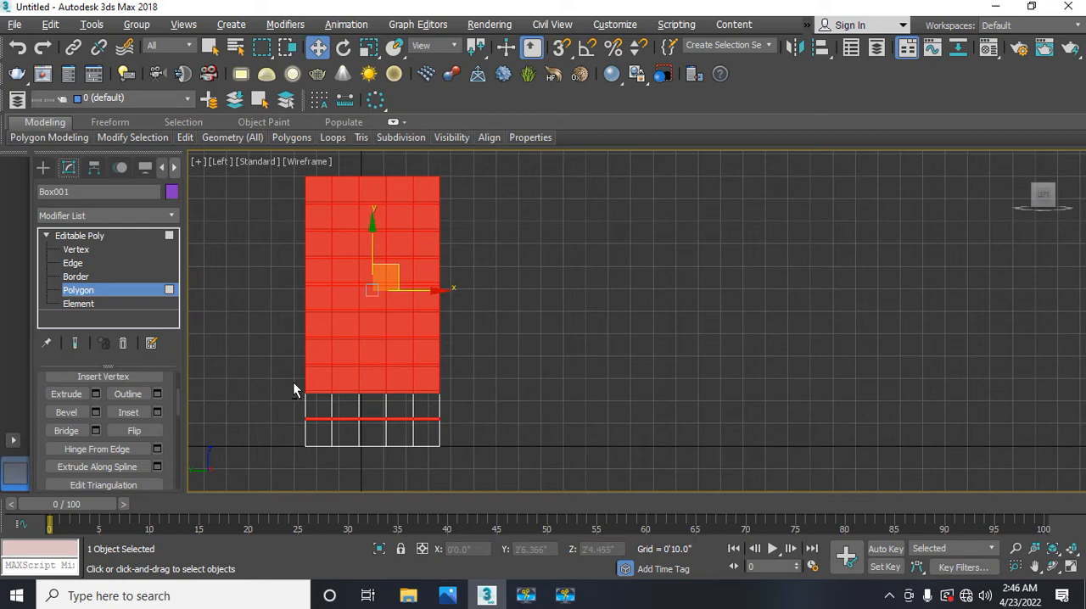
{"action": "left_click_drag", "start_coordinate": [292, 389], "coordinate": [465, 387], "text": "alt"}
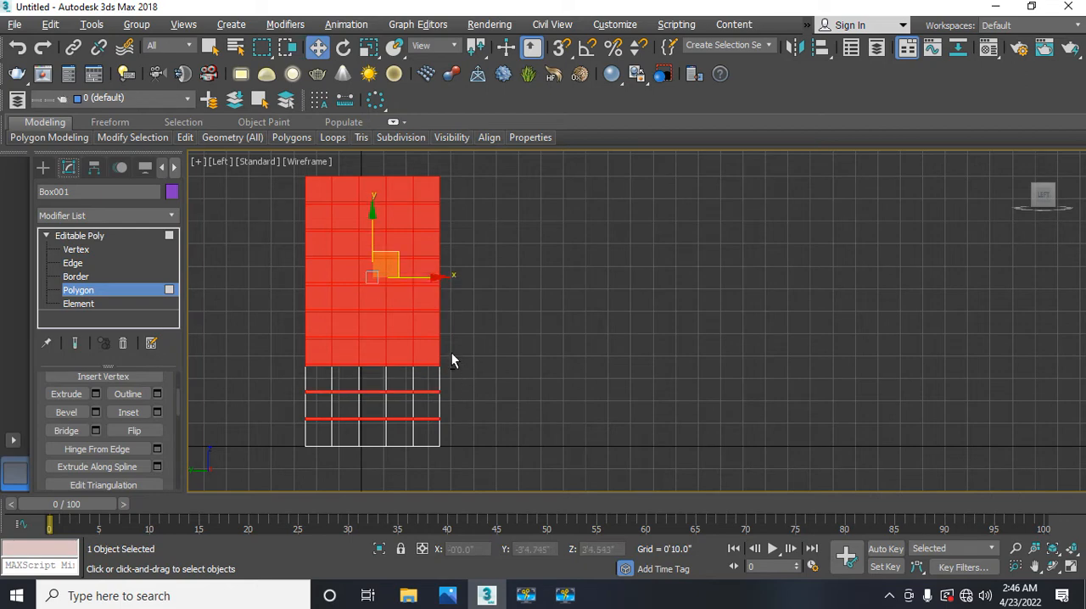
{"action": "left_click_drag", "start_coordinate": [452, 348], "coordinate": [286, 346], "text": "alt"}
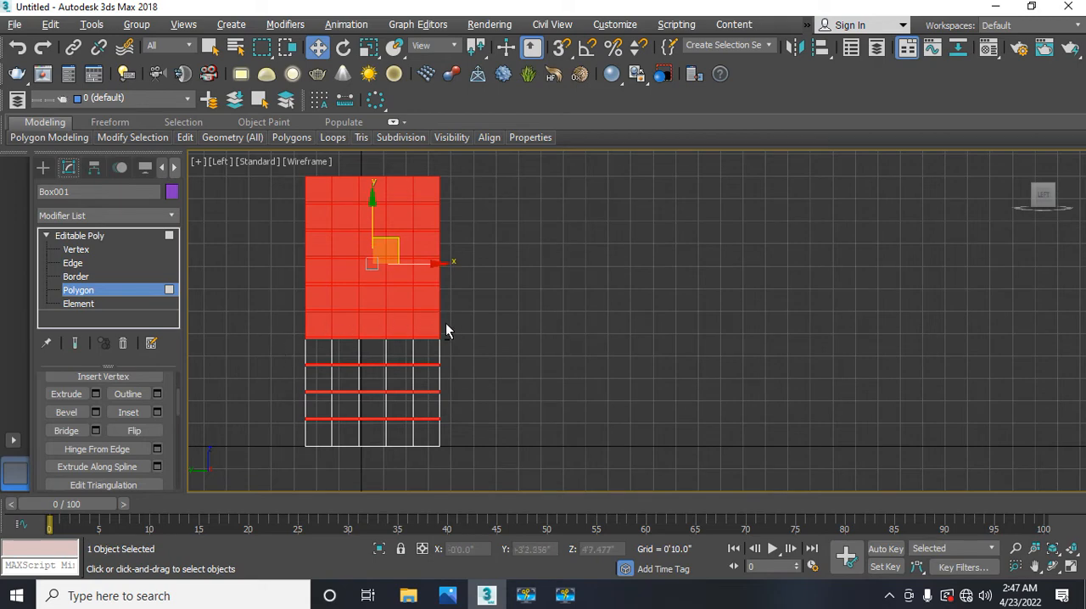
{"action": "left_click_drag", "start_coordinate": [446, 329], "coordinate": [455, 306], "text": "alt"}
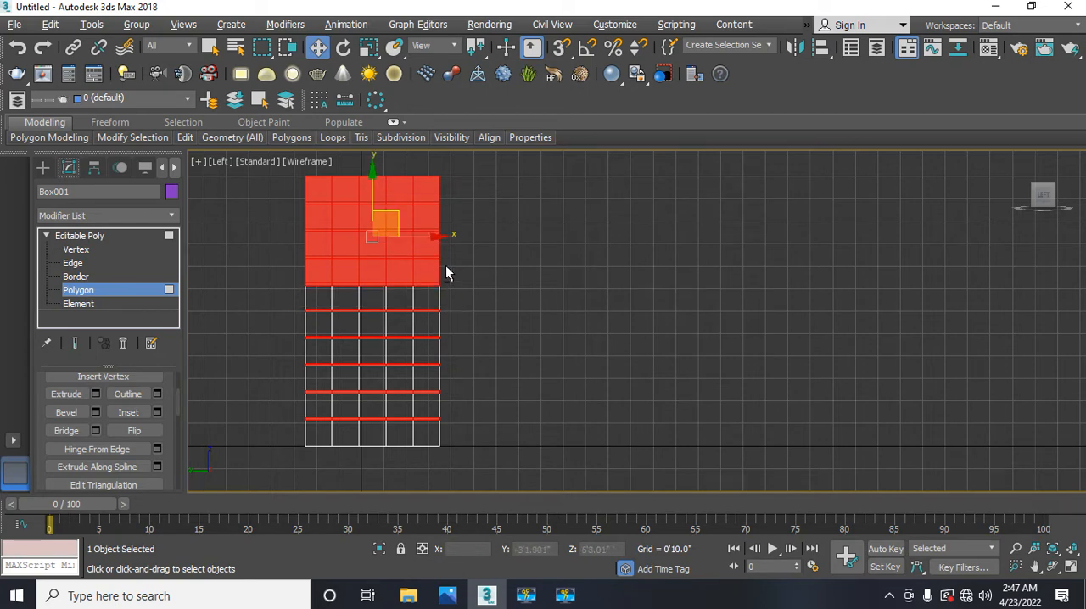
{"action": "left_click_drag", "start_coordinate": [359, 271], "coordinate": [256, 271], "text": "alt"}
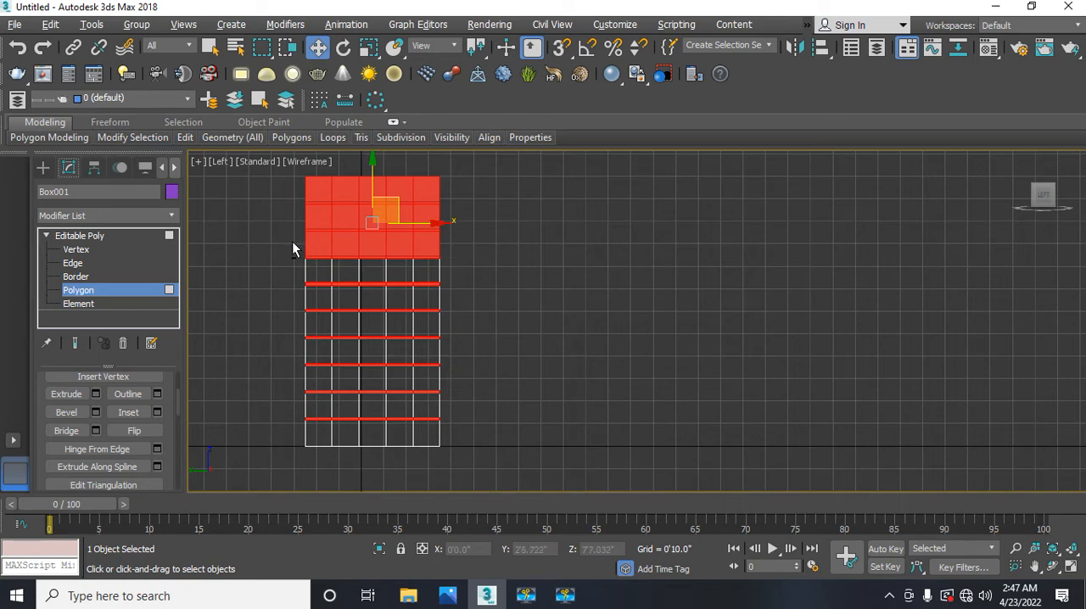
{"action": "left_click_drag", "start_coordinate": [449, 248], "coordinate": [467, 247], "text": "alt"}
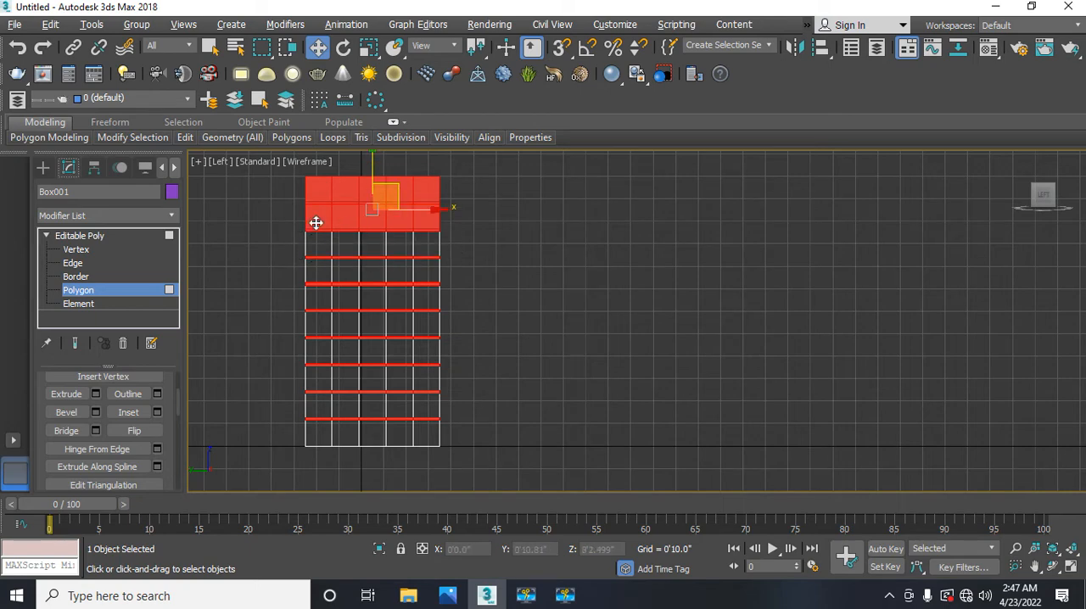
{"action": "left_click_drag", "start_coordinate": [297, 213], "coordinate": [450, 223], "text": "alt"}
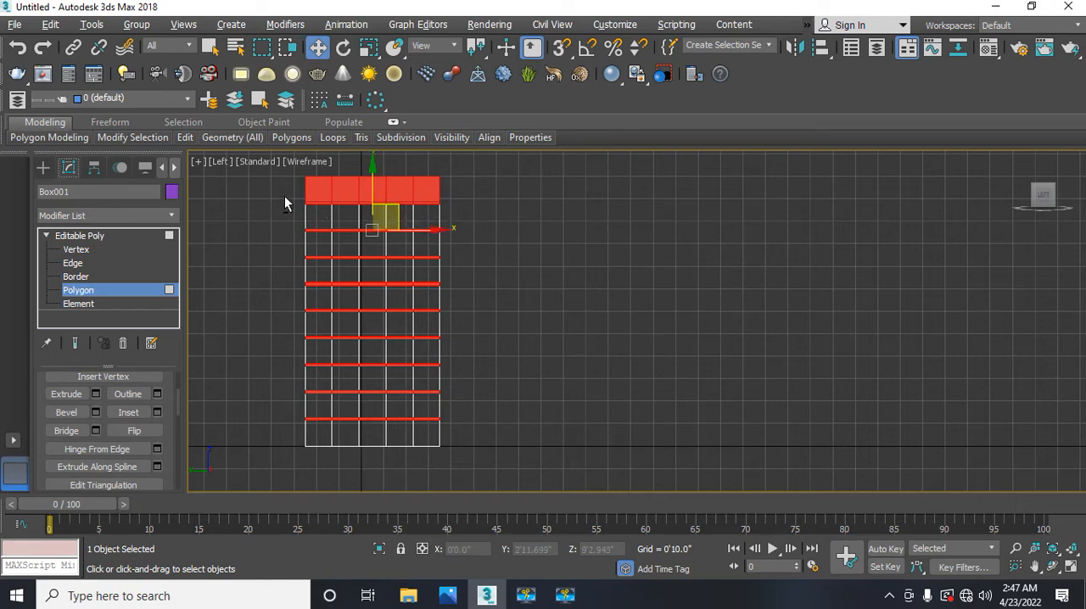
{"action": "left_click_drag", "start_coordinate": [289, 193], "coordinate": [483, 193], "text": "alt"}
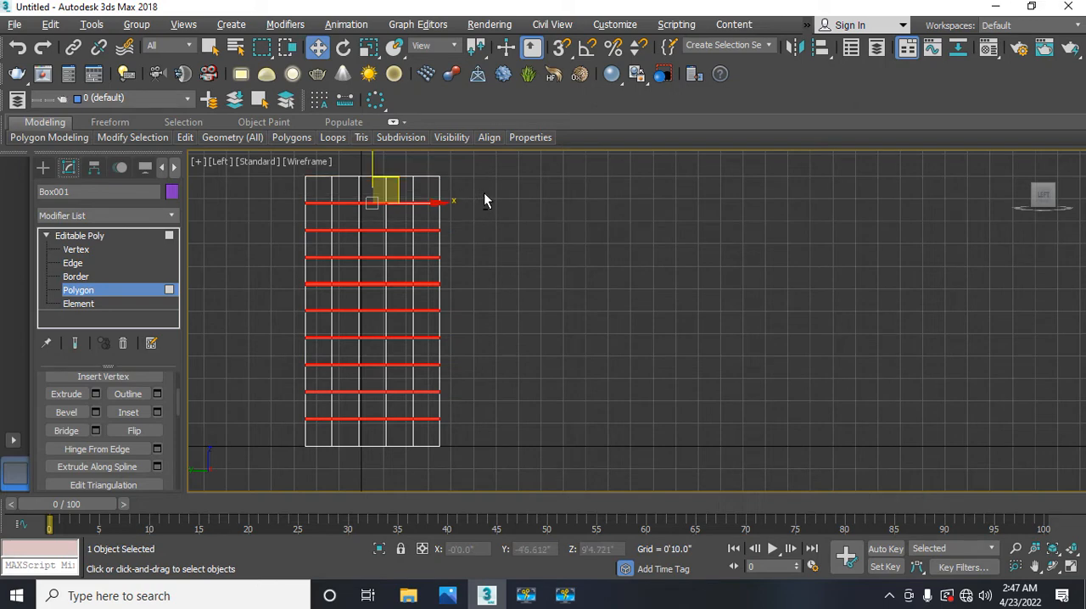
{"action": "left_click", "coordinate": [380, 375]}
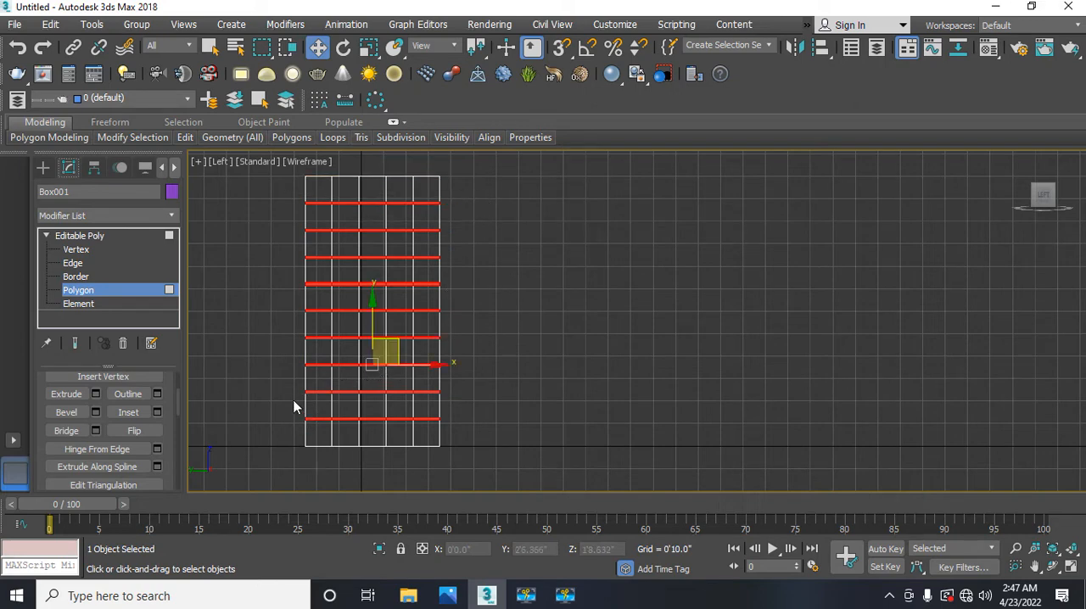
{"action": "middle_click_drag", "start_coordinate": [238, 364], "coordinate": [307, 364]}
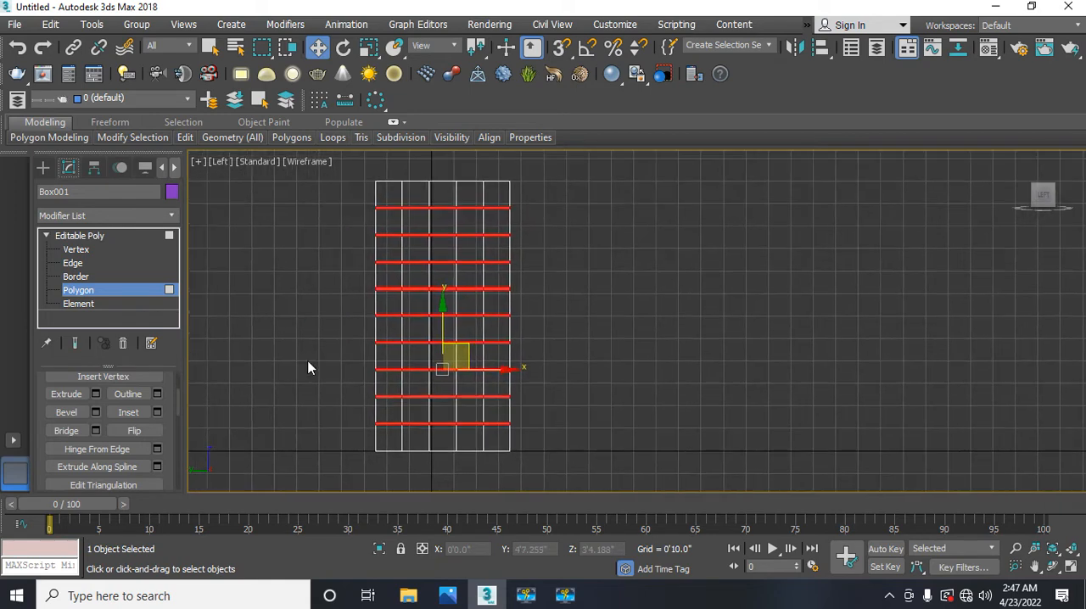
Step: Extrude the selected narrow strips by Local Normal with a height of -0'1.0" in the Perspective view and leave Polygon level
{"action": "key", "text": "alt+w"}
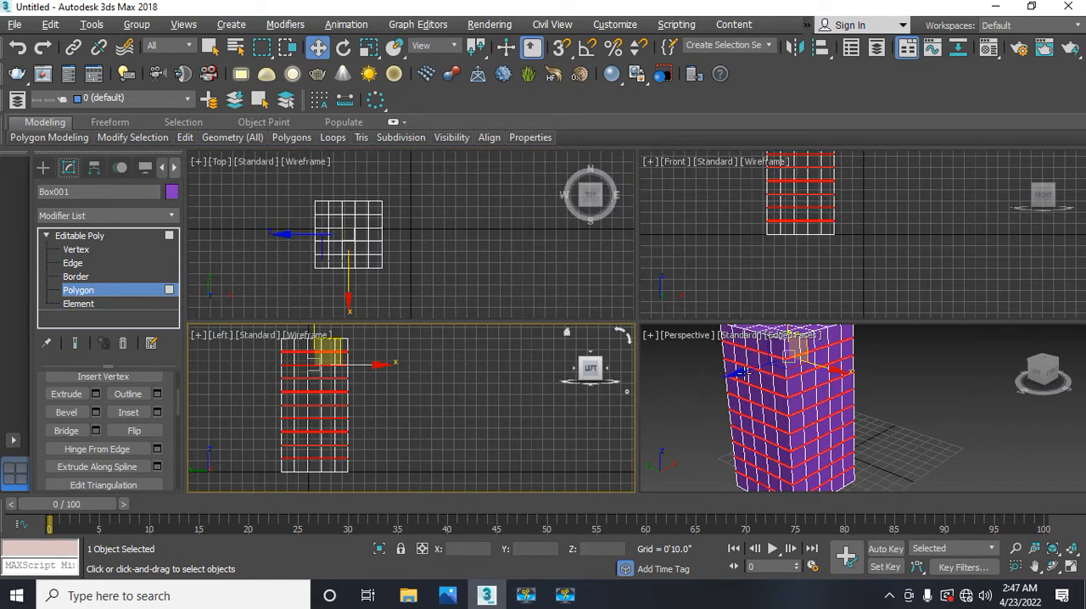
{"action": "middle_click_drag", "start_coordinate": [741, 372], "coordinate": [733, 382]}
{"action": "key", "text": "alt+w"}
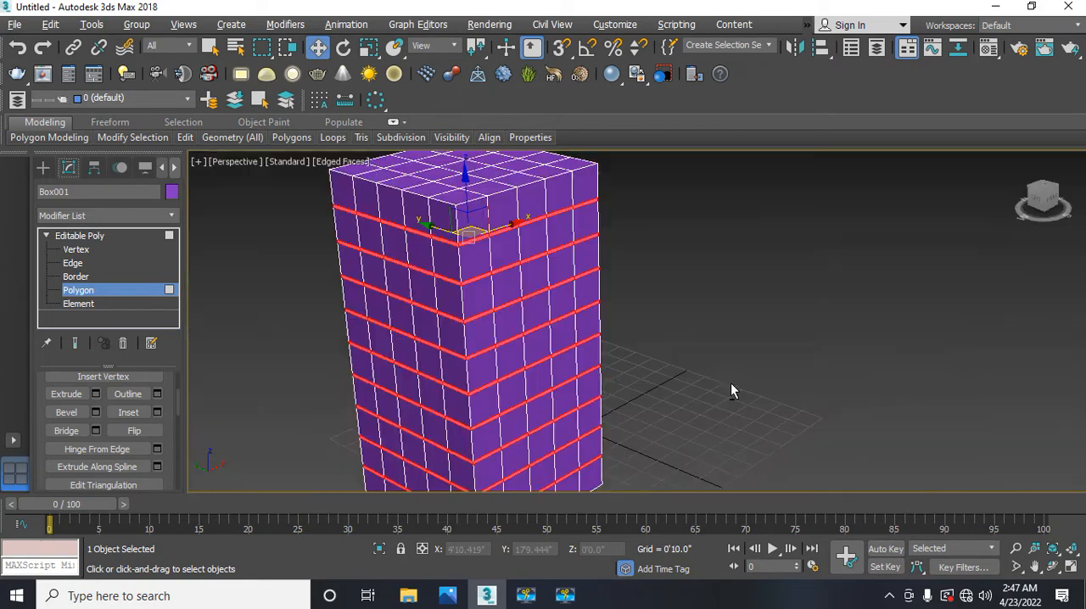
{"action": "middle_click_drag", "start_coordinate": [521, 341], "coordinate": [484, 327]}
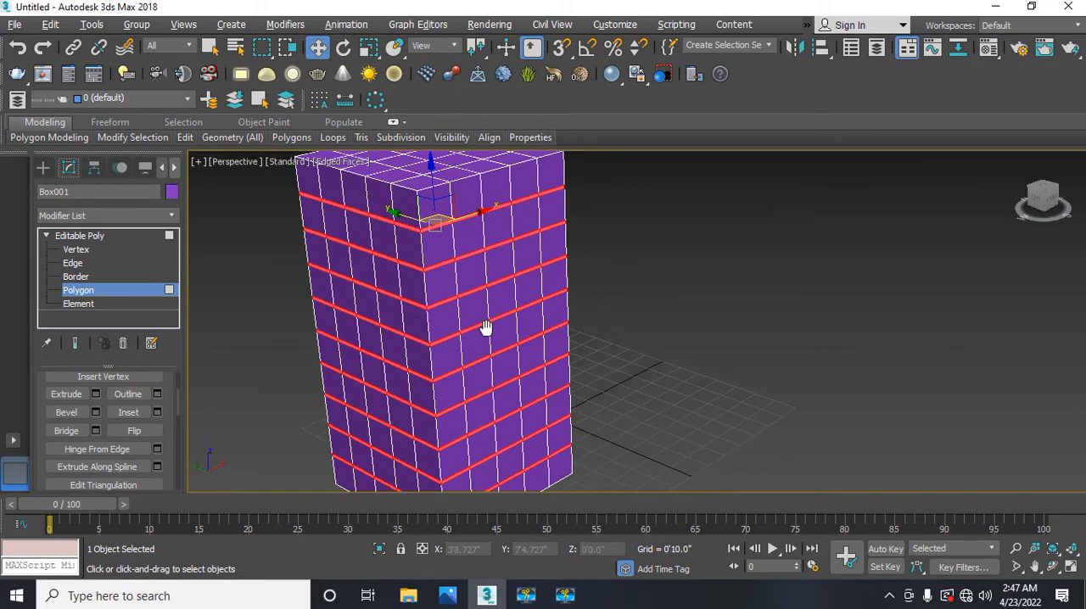
{"action": "left_click", "coordinate": [95, 396]}
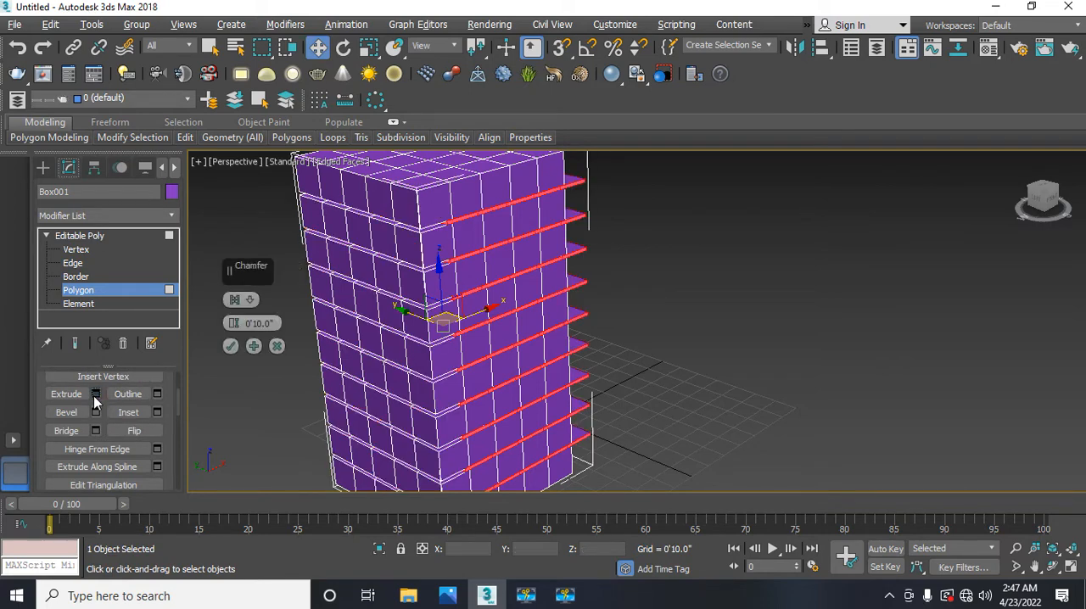
{"action": "left_click", "coordinate": [251, 300]}
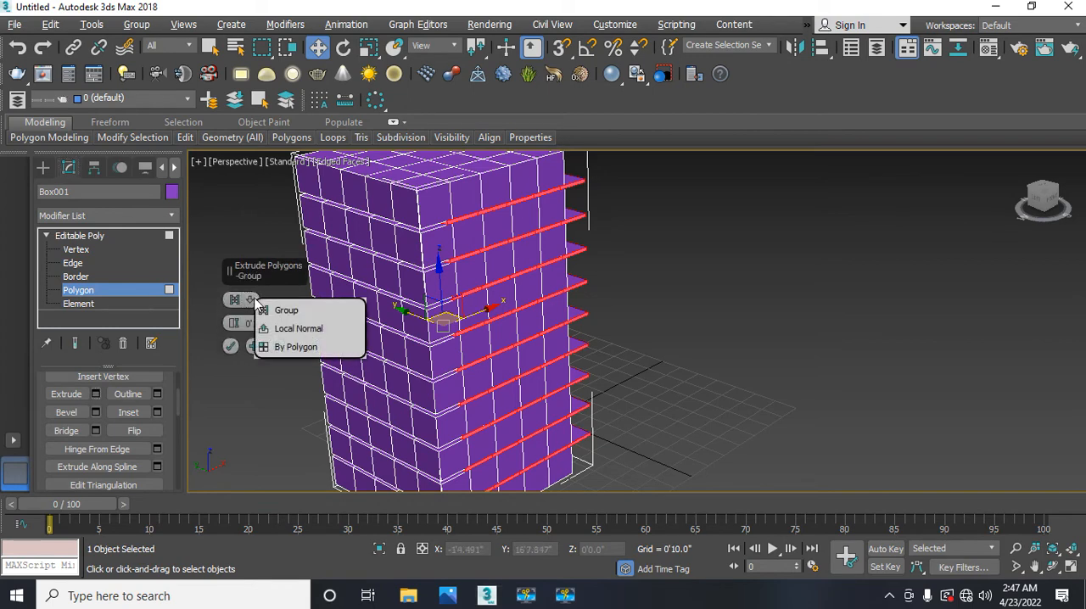
{"action": "left_click", "coordinate": [286, 345]}
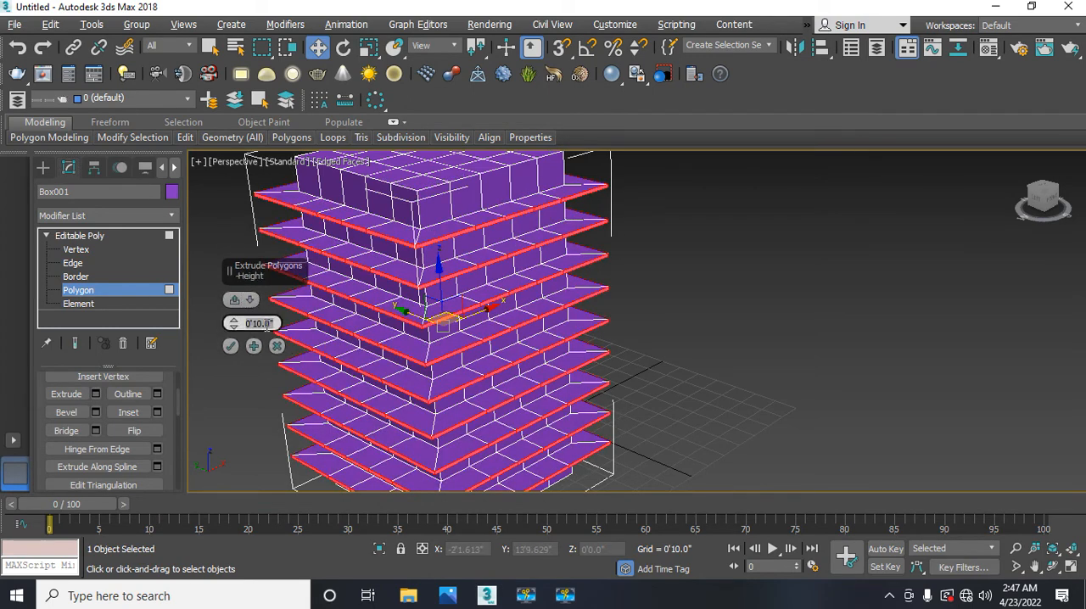
{"action": "key", "text": "BackSpace"}
{"action": "type", "text": "-1"}
{"action": "key", "text": "Return"}
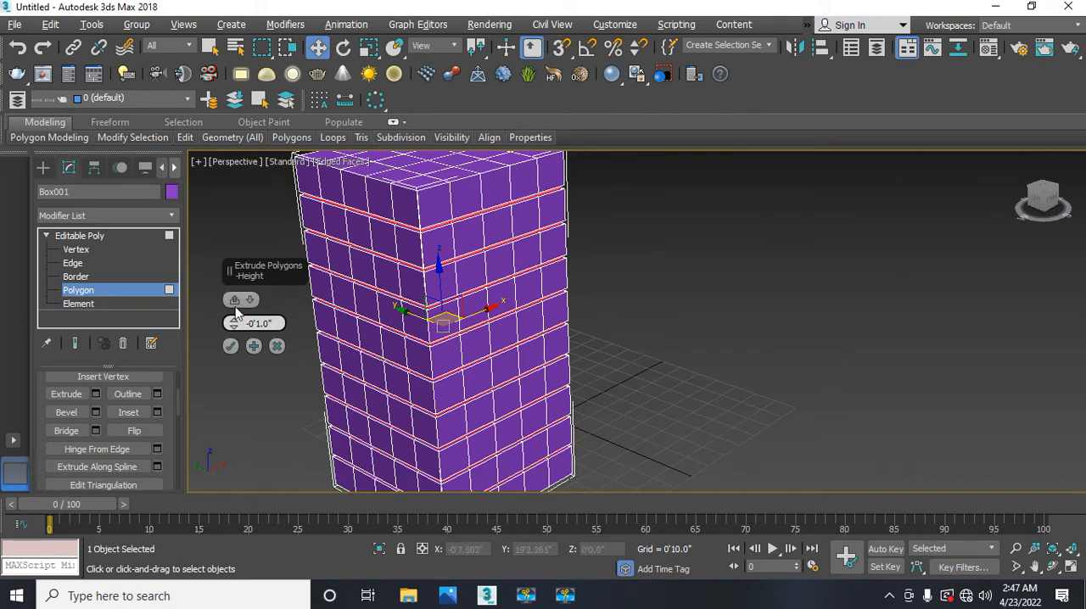
{"action": "left_click", "coordinate": [231, 346]}
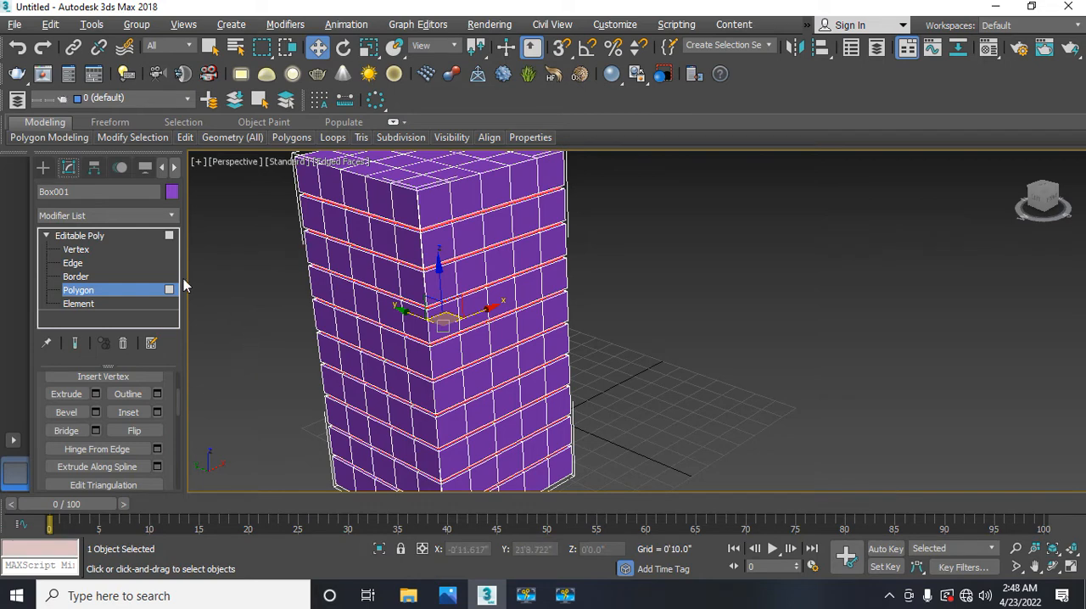
{"action": "left_click", "coordinate": [110, 291]}
Step: Render the Perspective view of the grooved box from a low angle, examine the image and close it
{"action": "middle_click_drag", "start_coordinate": [285, 354], "coordinate": [281, 327]}
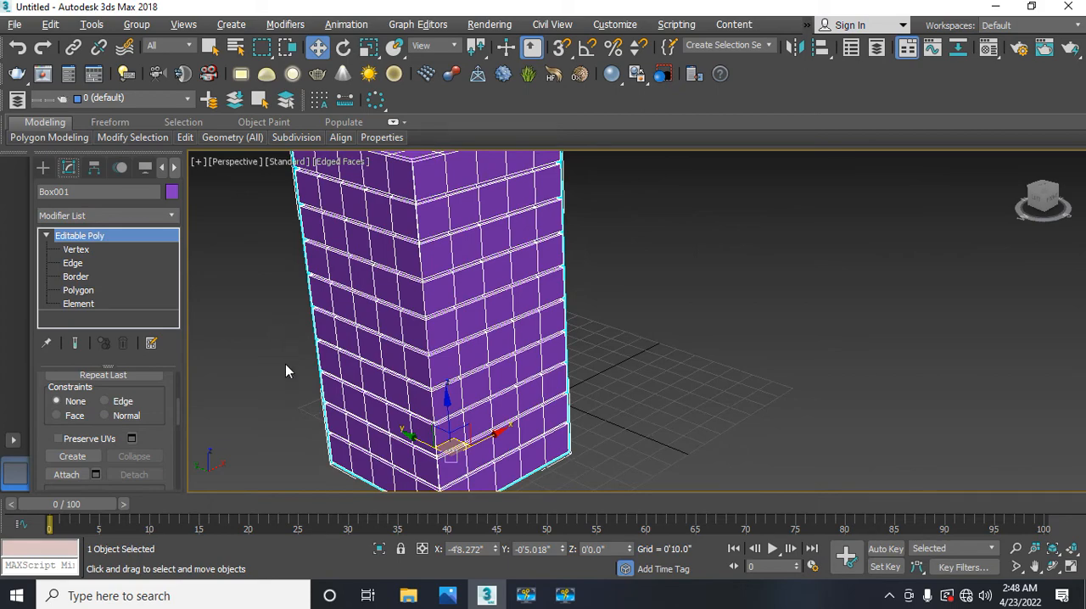
{"action": "middle_click_drag", "start_coordinate": [285, 381], "coordinate": [274, 354], "text": "alt"}
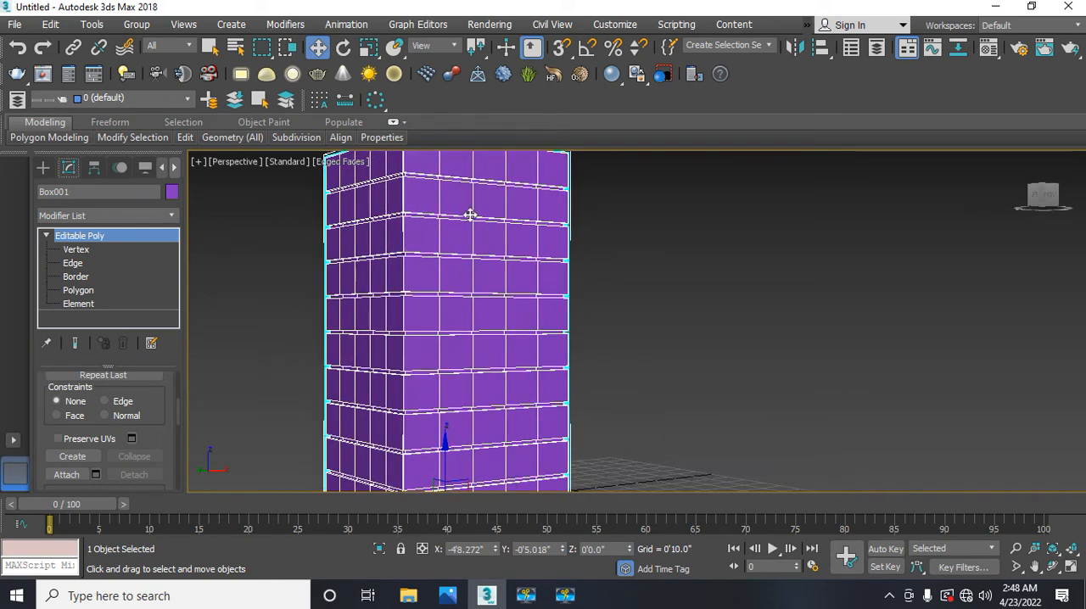
{"action": "left_click", "coordinate": [494, 31]}
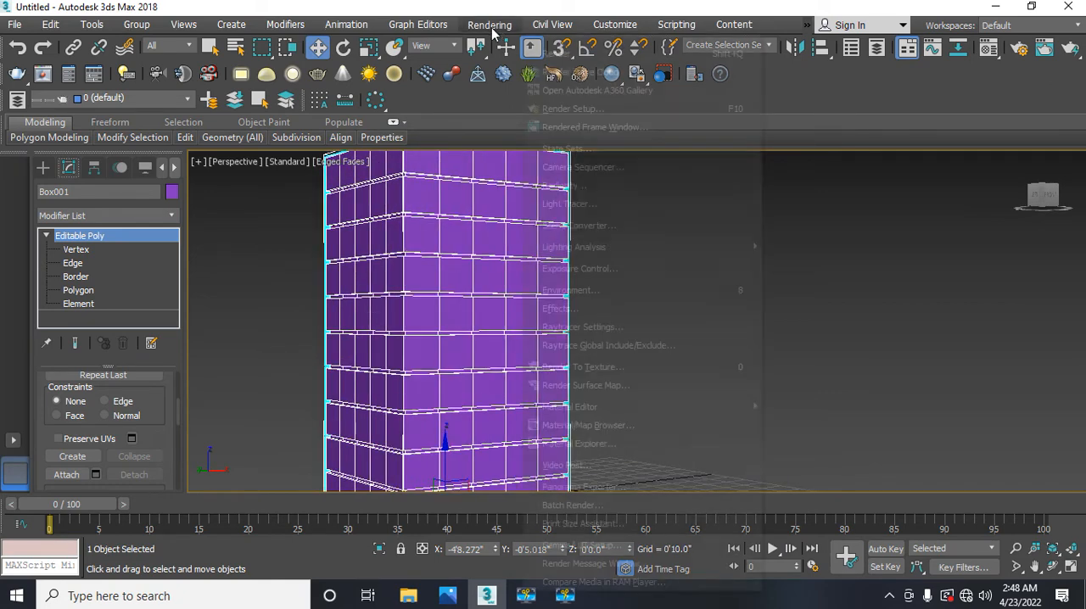
{"action": "left_click", "coordinate": [547, 55]}
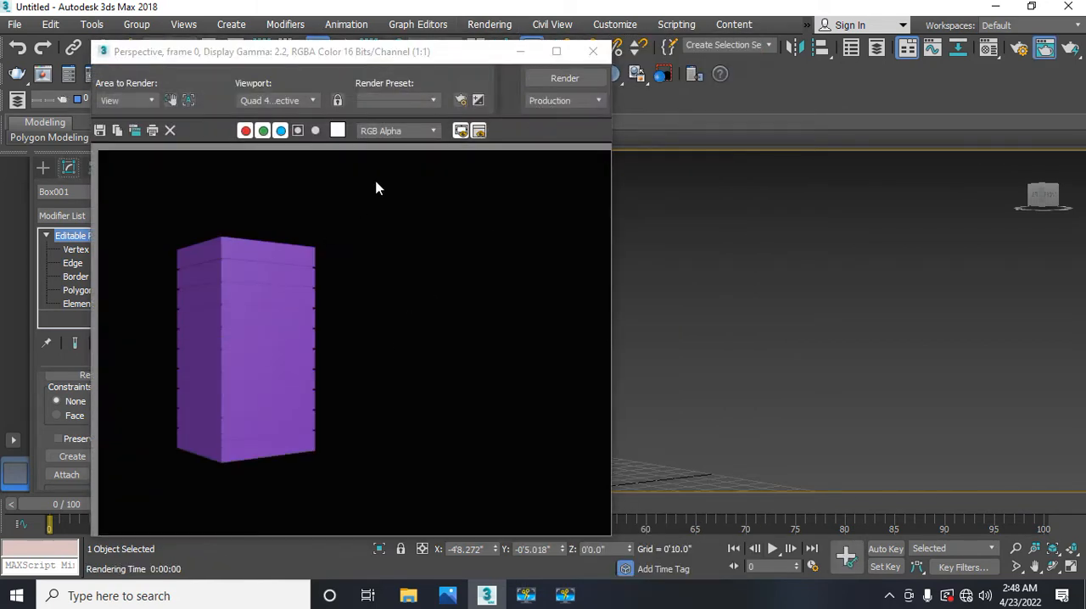
{"action": "left_click", "coordinate": [592, 53]}
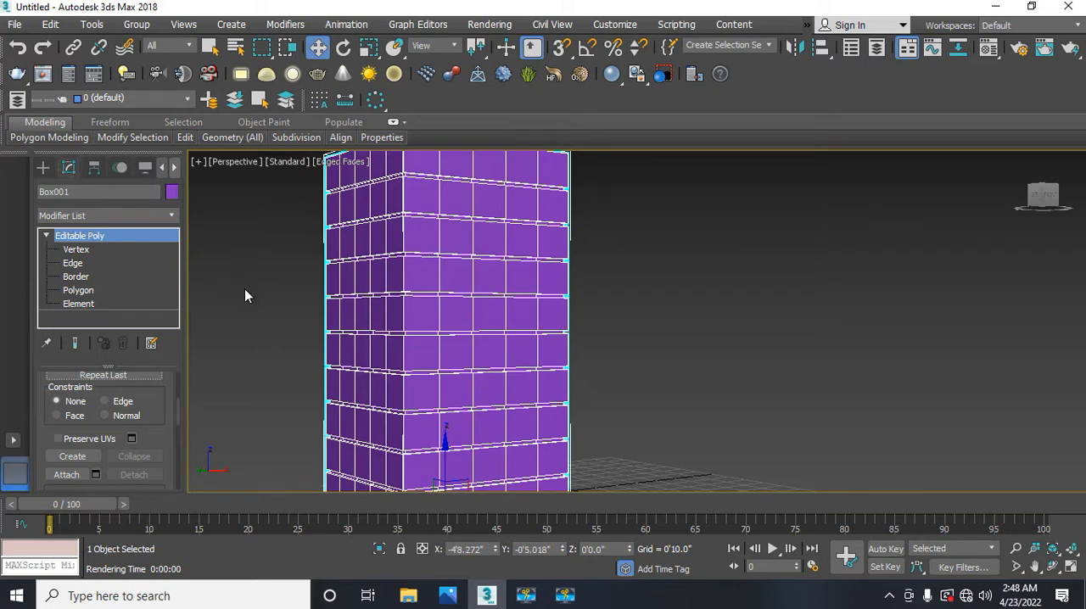
Step: Render the Perspective view again from closer up, examine the grooves and close the image
{"action": "scroll", "coordinate": [409, 294], "scroll_direction": "up", "scroll_amount": 2}
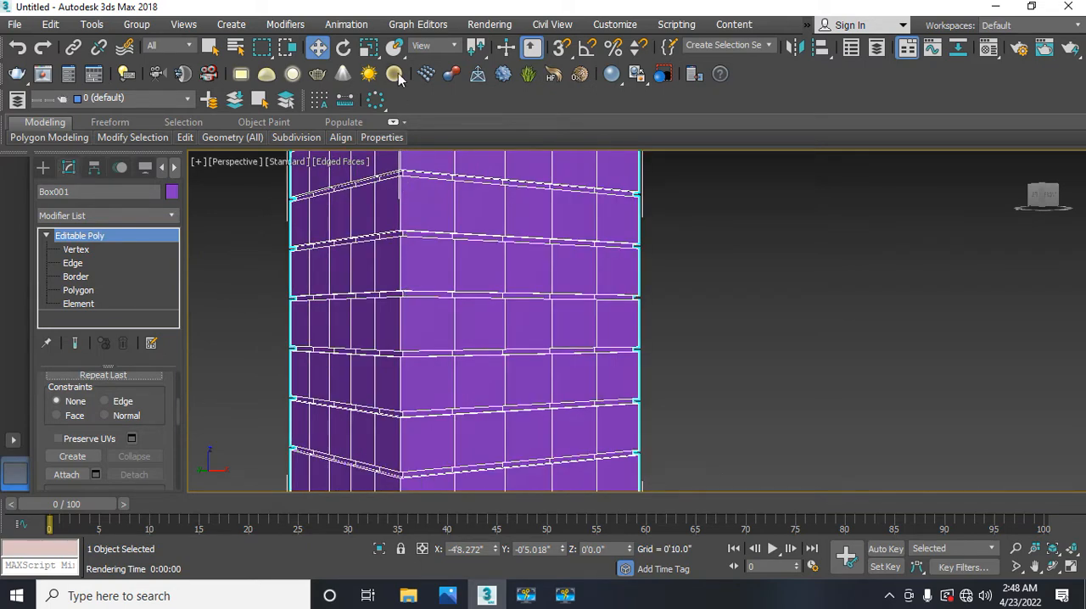
{"action": "left_click", "coordinate": [488, 24]}
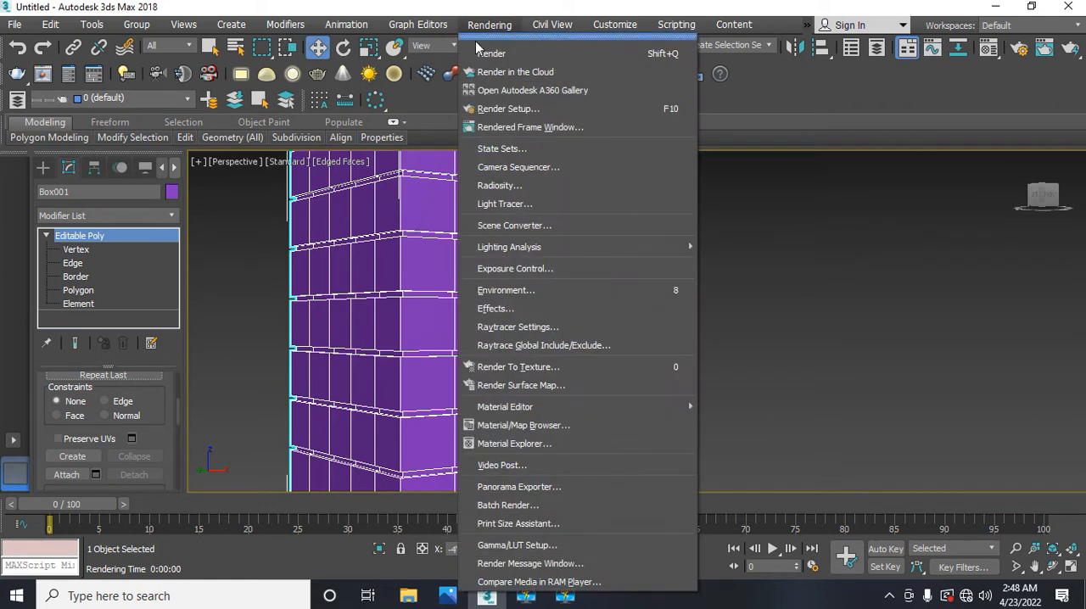
{"action": "left_click", "coordinate": [481, 48]}
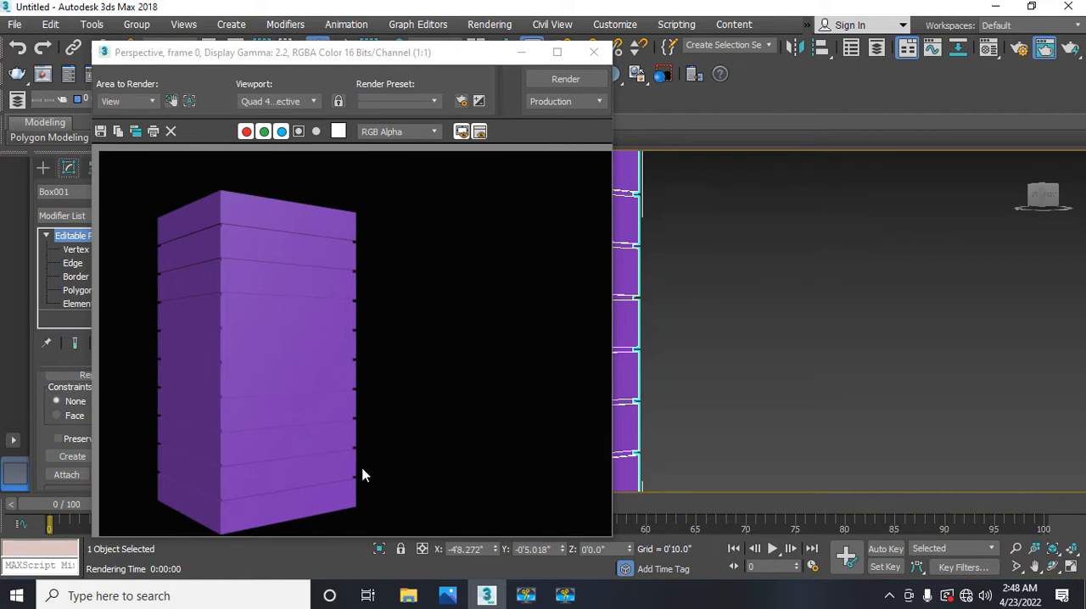
{"action": "left_click", "coordinate": [588, 60]}
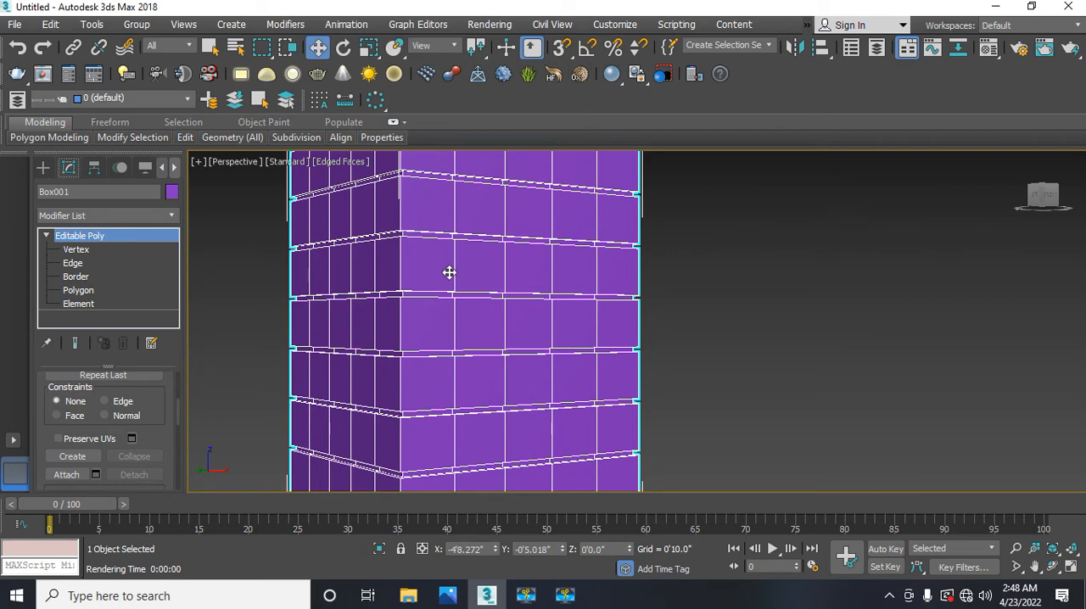
Step: Switch the production renderer from Scanline to V-Ray Adv 3.60.03 in Render Setup
{"action": "left_click", "coordinate": [476, 28]}
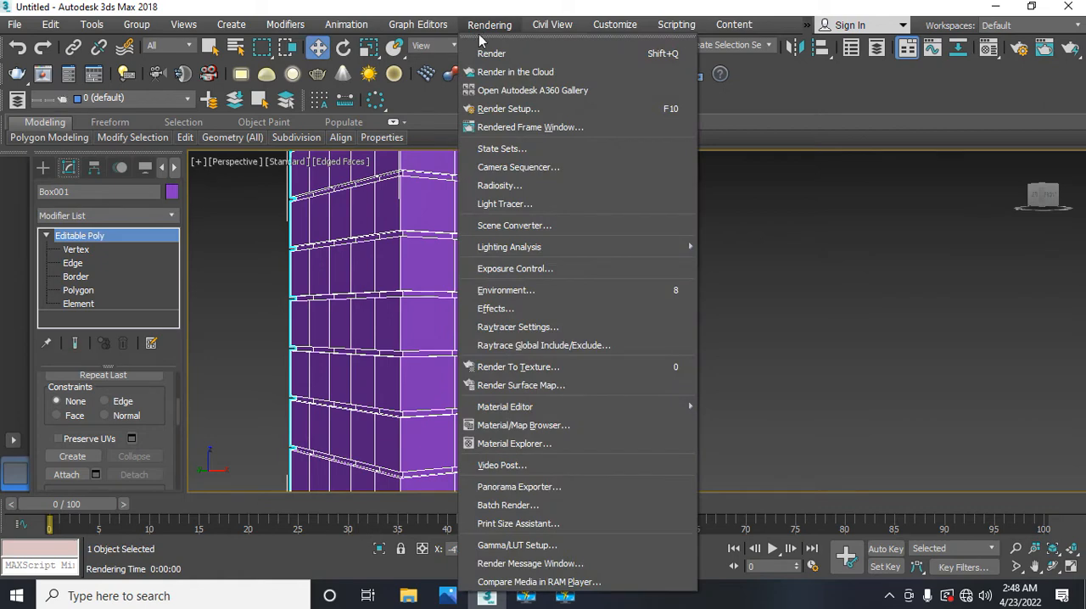
{"action": "left_click", "coordinate": [500, 111]}
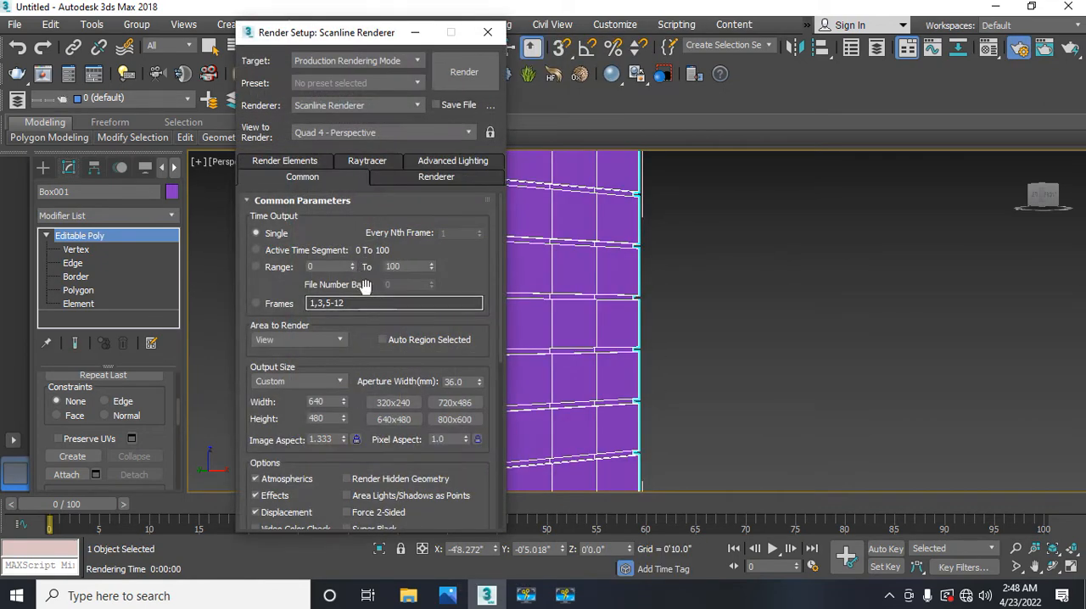
{"action": "left_click", "coordinate": [302, 108]}
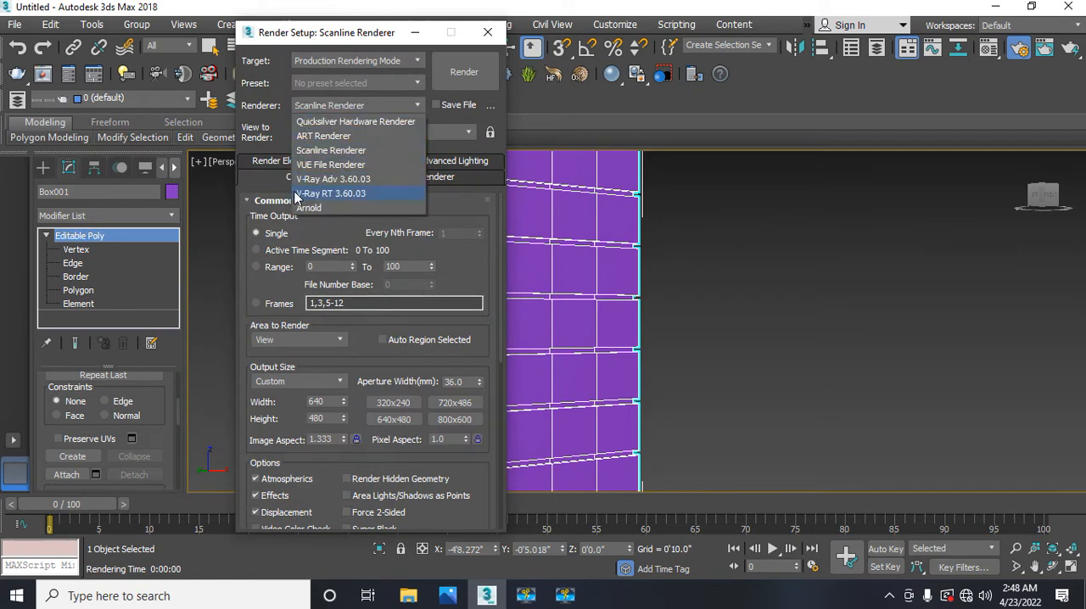
{"action": "left_click", "coordinate": [328, 179]}
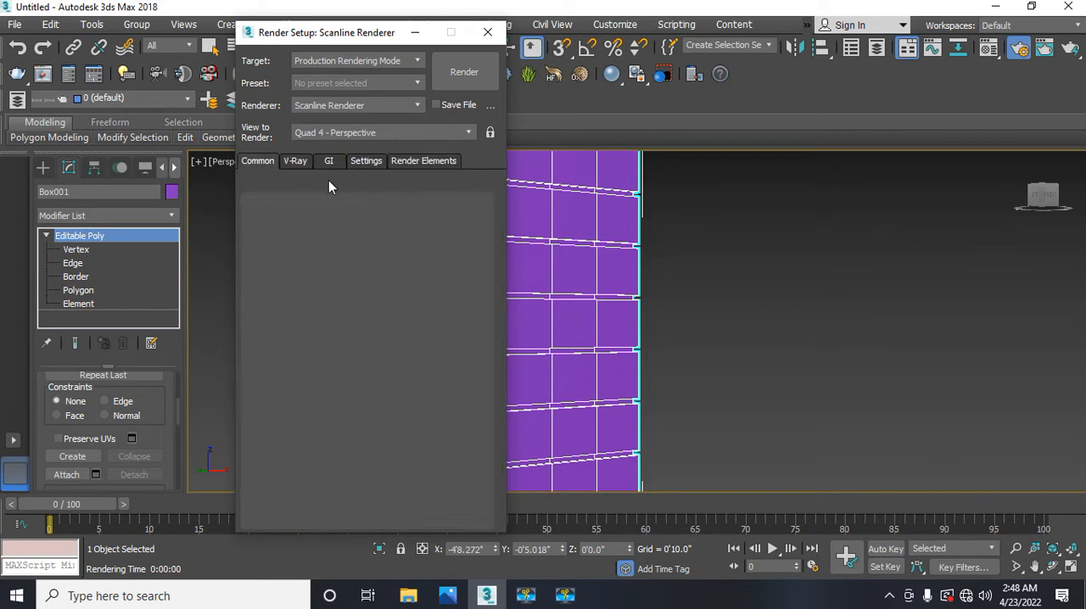
Step: Set V-Ray's image sampler type to Bucket and the primary GI engine to Irradiance map, and close Render Setup
{"action": "left_click", "coordinate": [296, 161]}
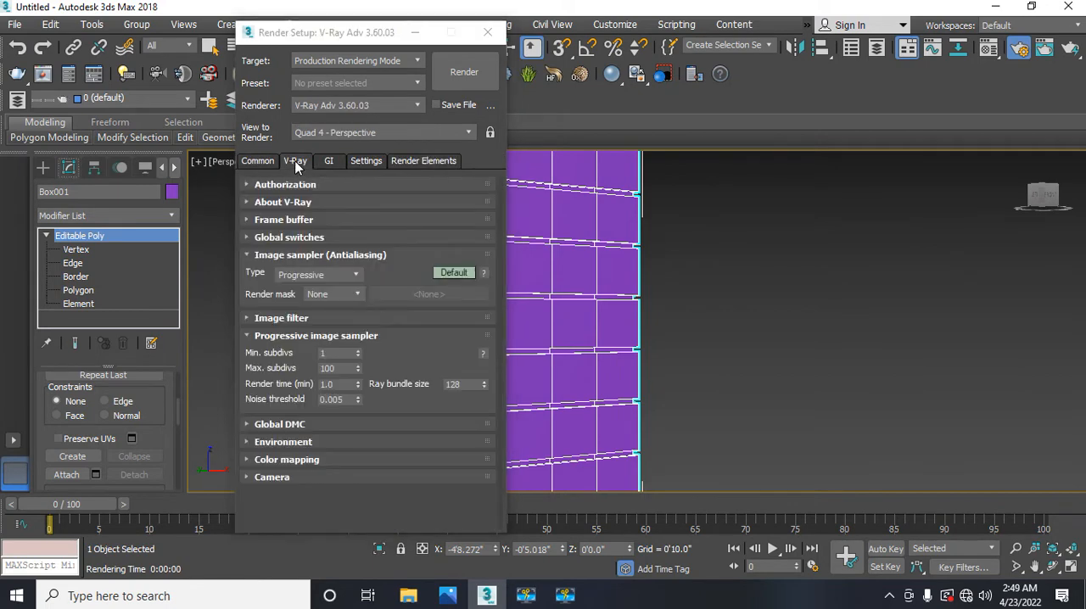
{"action": "left_click", "coordinate": [301, 276]}
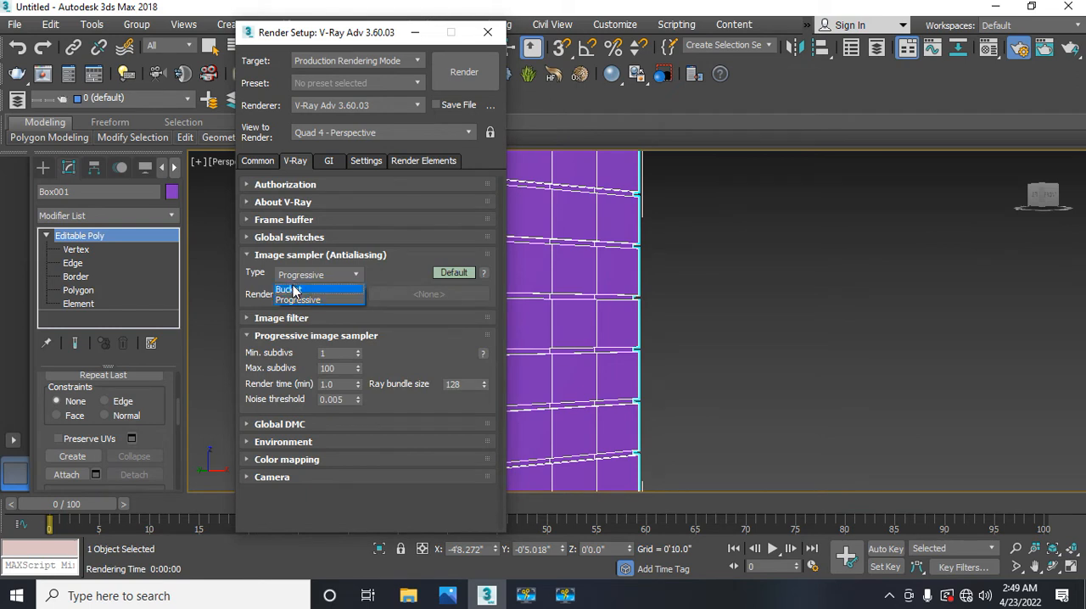
{"action": "left_click", "coordinate": [294, 288]}
{"action": "left_click", "coordinate": [326, 161]}
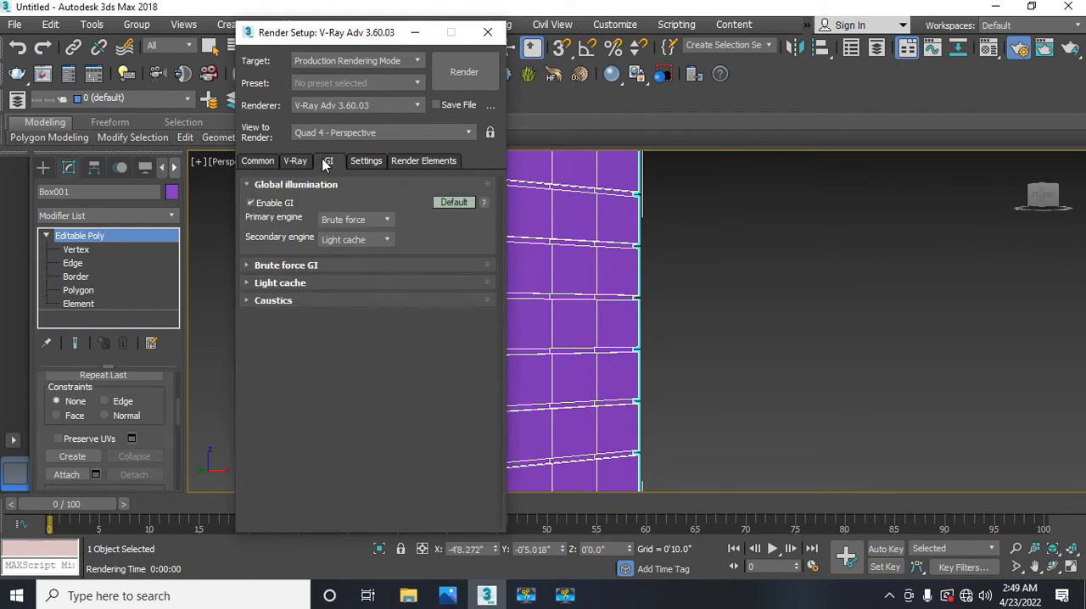
{"action": "left_click", "coordinate": [332, 219]}
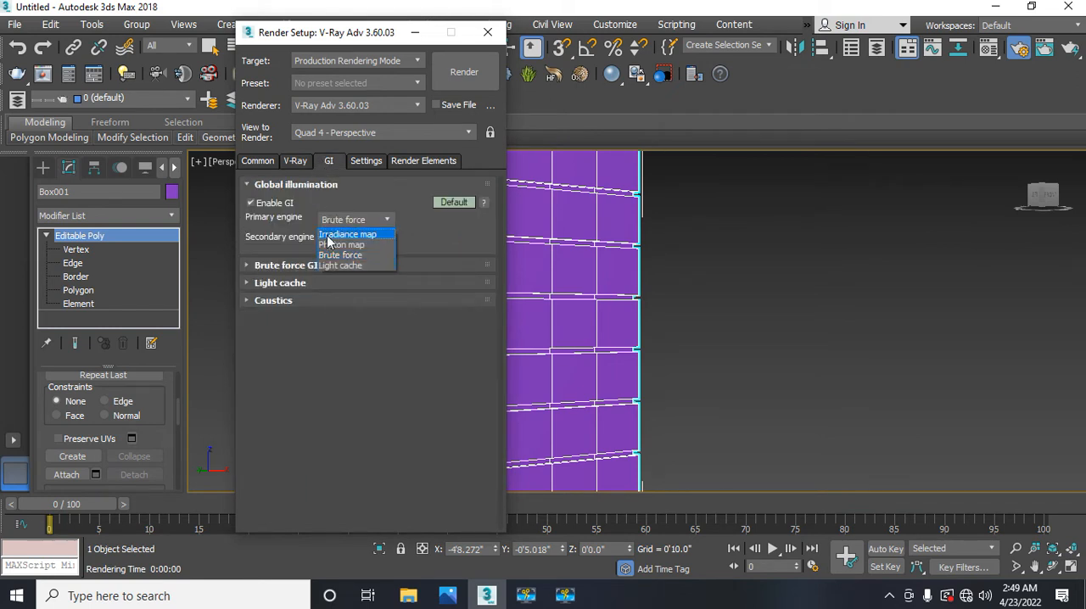
{"action": "left_click", "coordinate": [328, 234]}
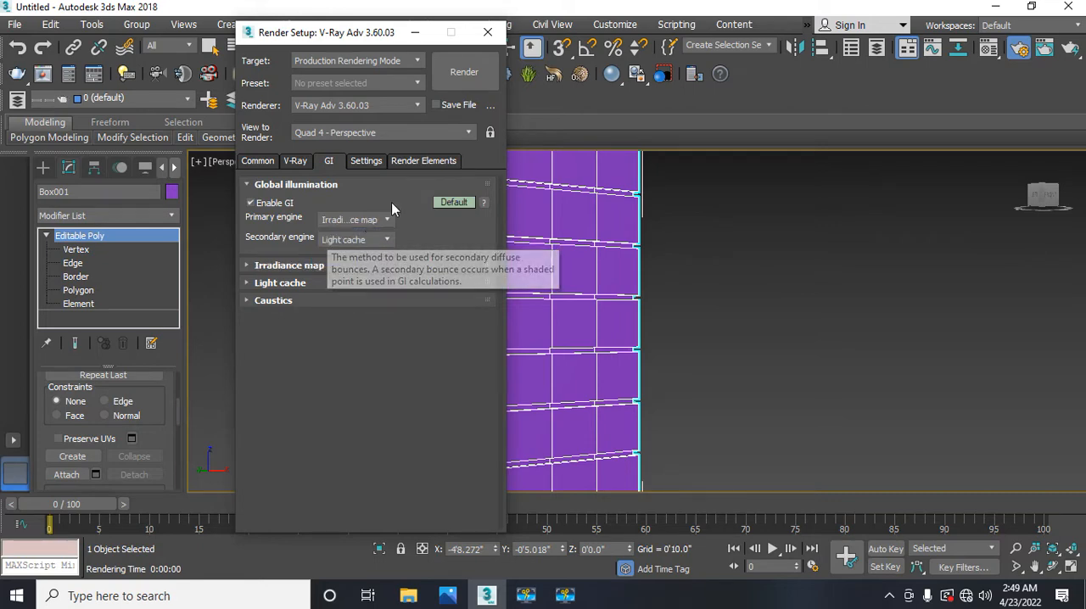
{"action": "left_click", "coordinate": [486, 32]}
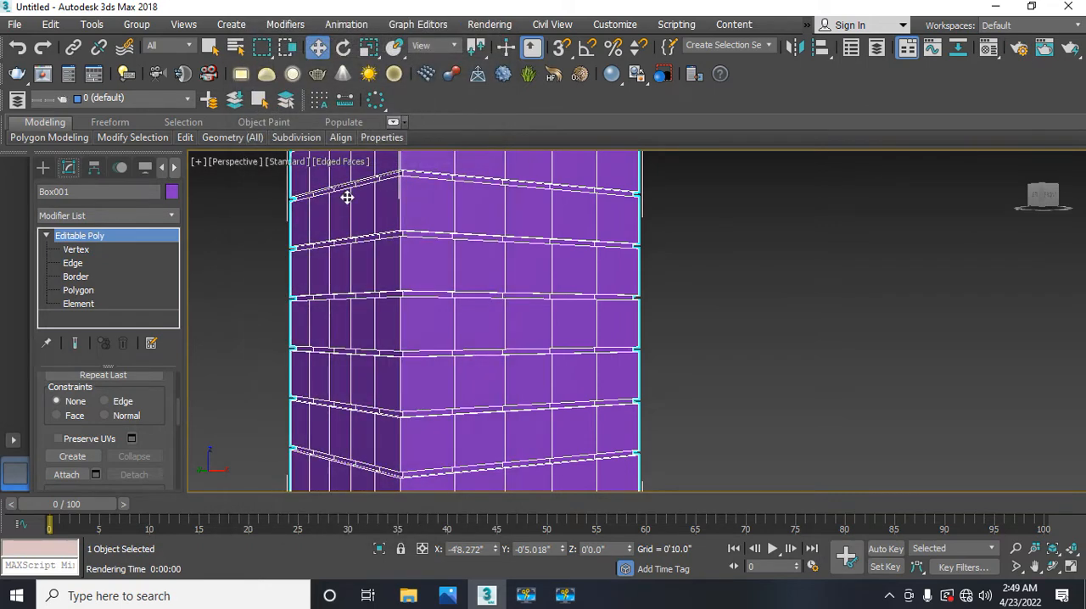
Step: Deselect the box and examine the material types and libraries offered for the 01 - Default material, leaving it as Standard
{"action": "left_click", "coordinate": [252, 278]}
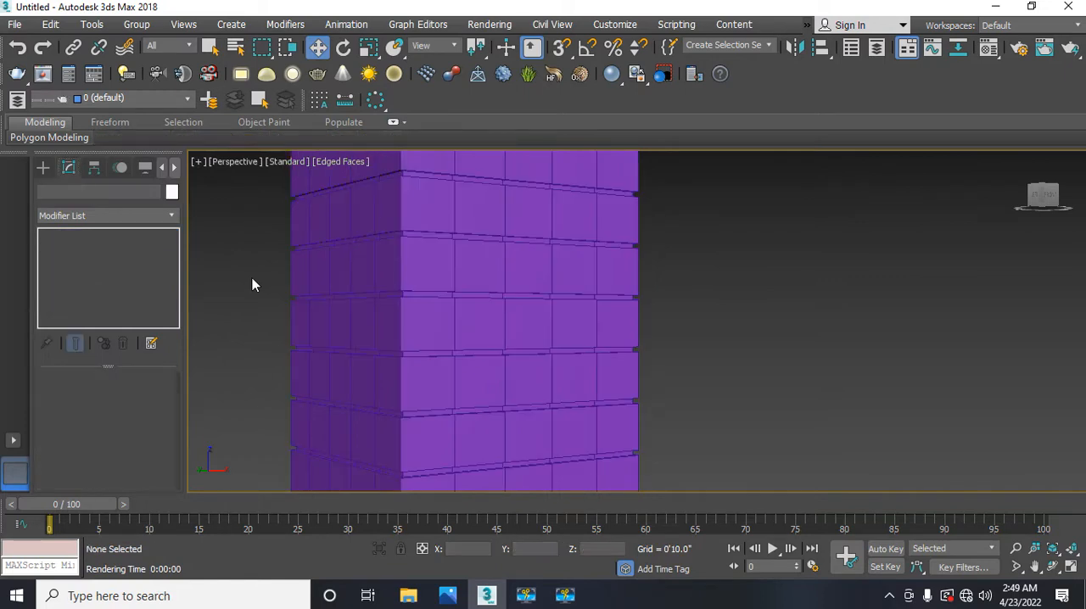
{"action": "key", "text": "m"}
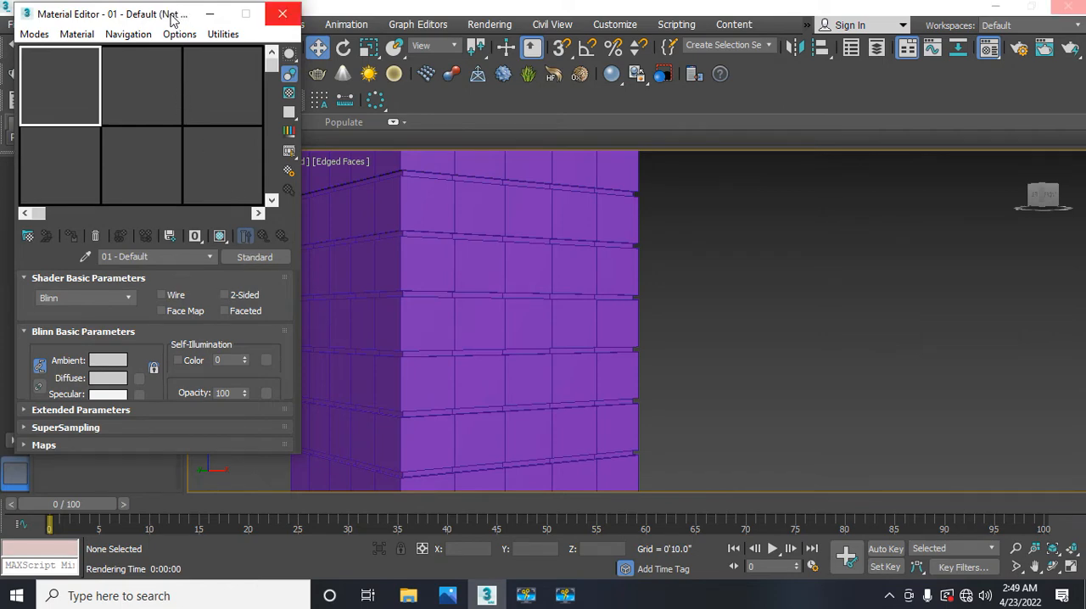
{"action": "left_click_drag", "start_coordinate": [107, 22], "coordinate": [180, 25]}
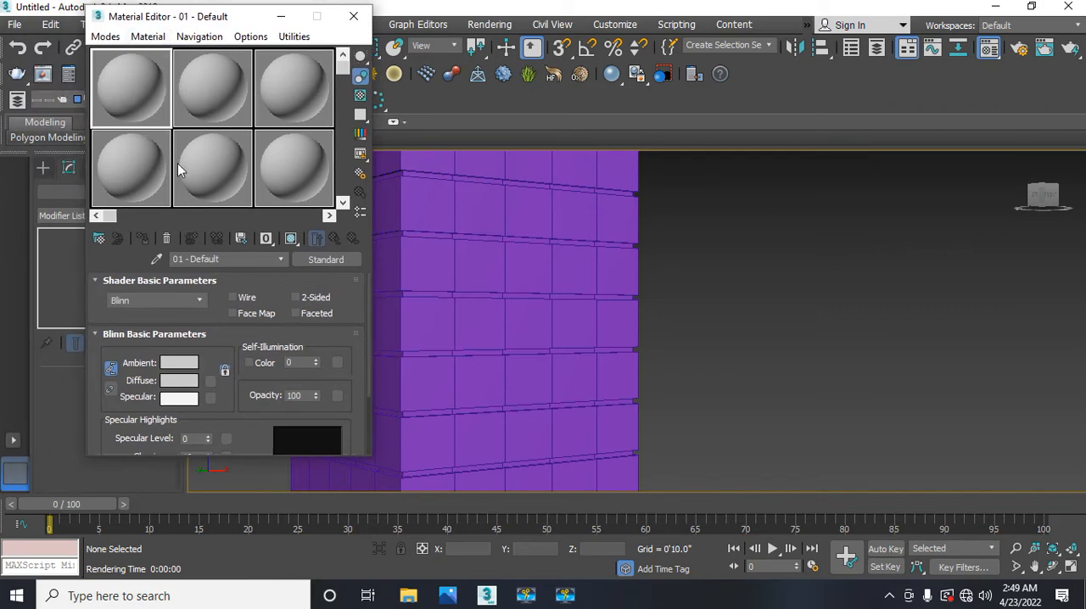
{"action": "left_click", "coordinate": [322, 260]}
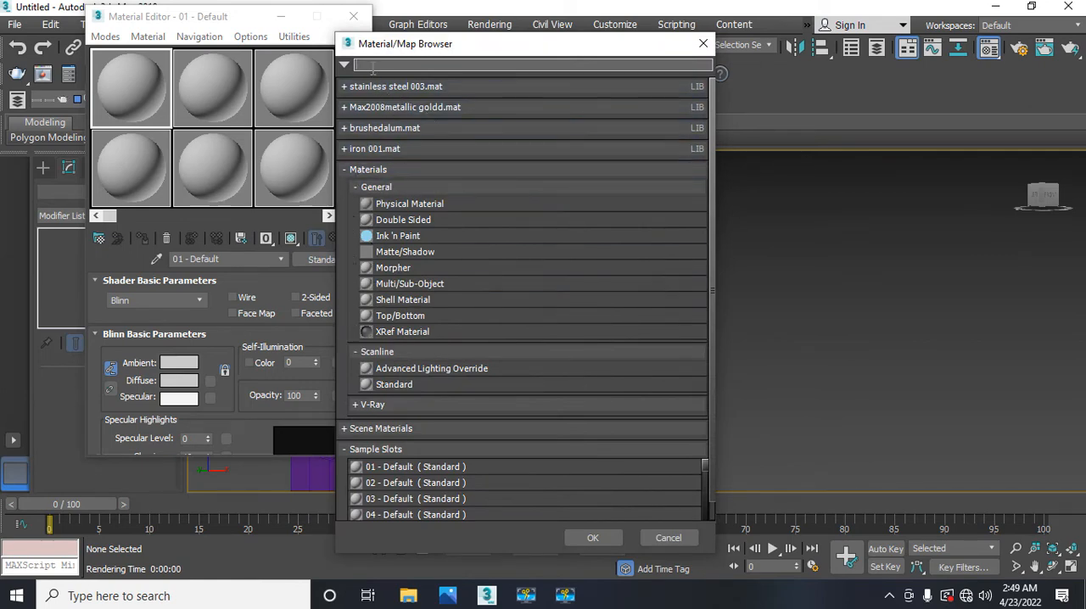
{"action": "left_click_drag", "start_coordinate": [370, 52], "coordinate": [238, 50]}
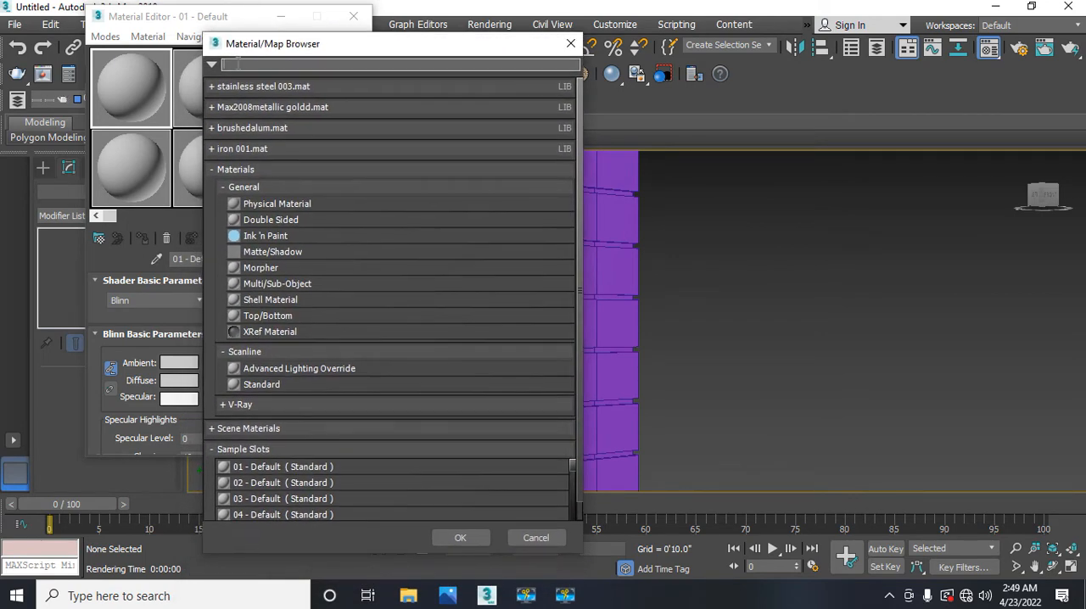
{"action": "left_click", "coordinate": [212, 170]}
{"action": "left_click", "coordinate": [212, 170]}
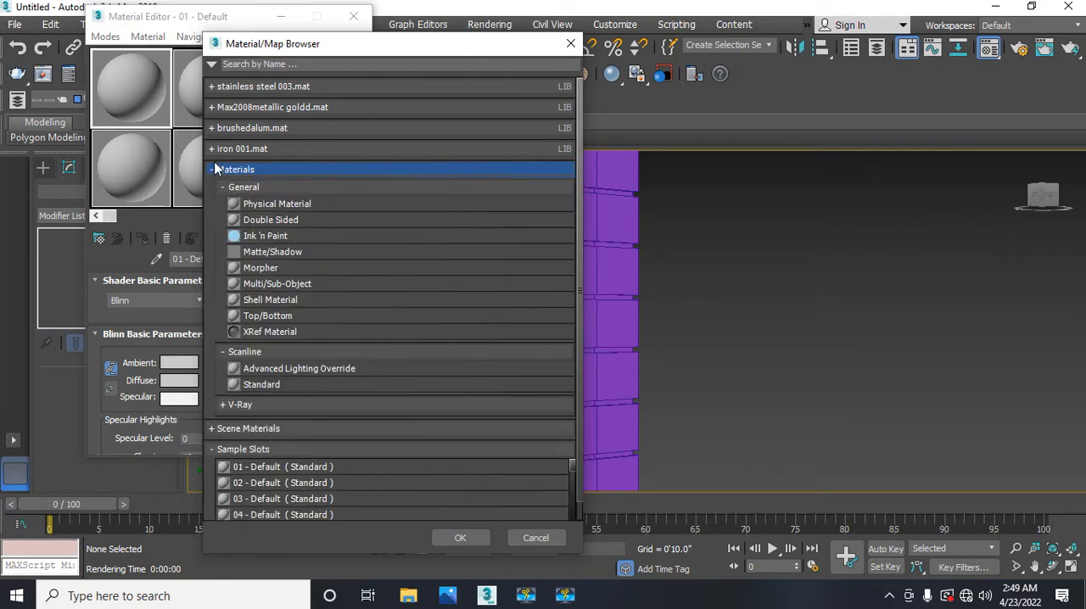
{"action": "left_click", "coordinate": [213, 170]}
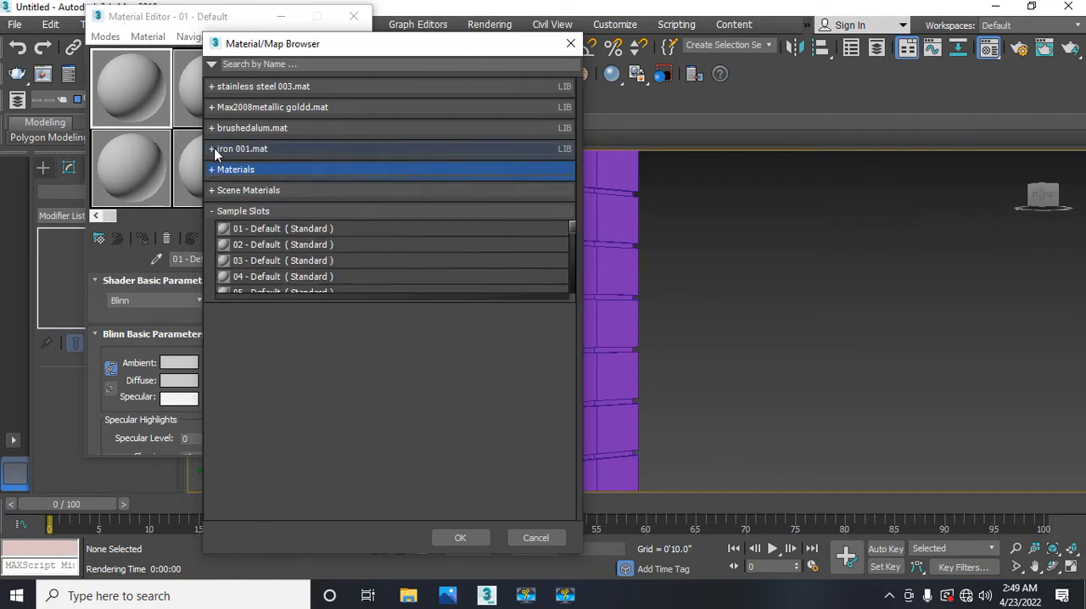
{"action": "left_click", "coordinate": [215, 149]}
{"action": "left_click", "coordinate": [214, 150]}
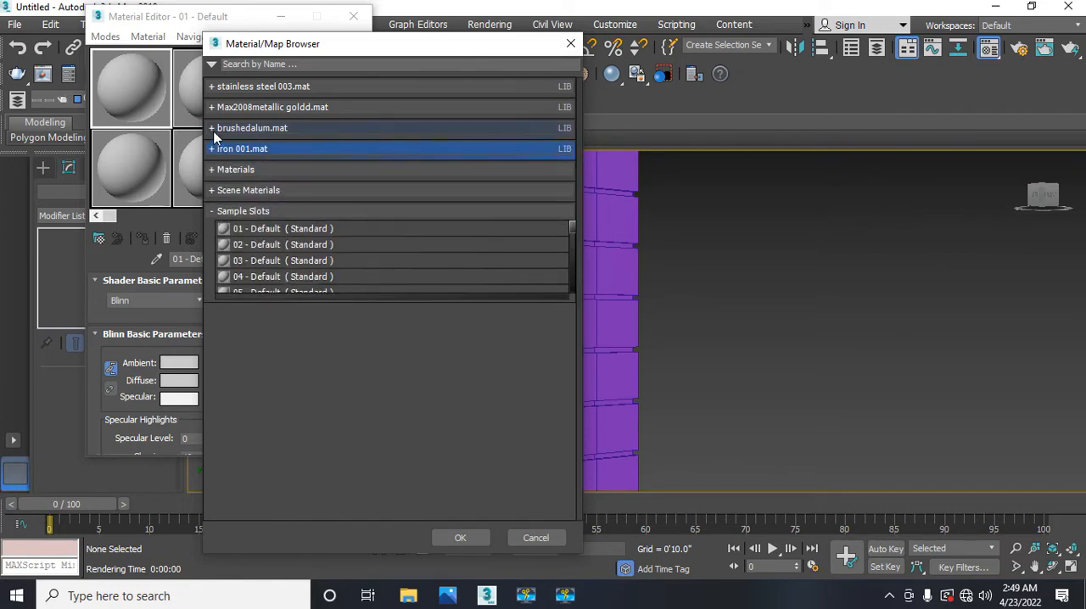
{"action": "left_click", "coordinate": [214, 130]}
{"action": "left_click", "coordinate": [213, 129]}
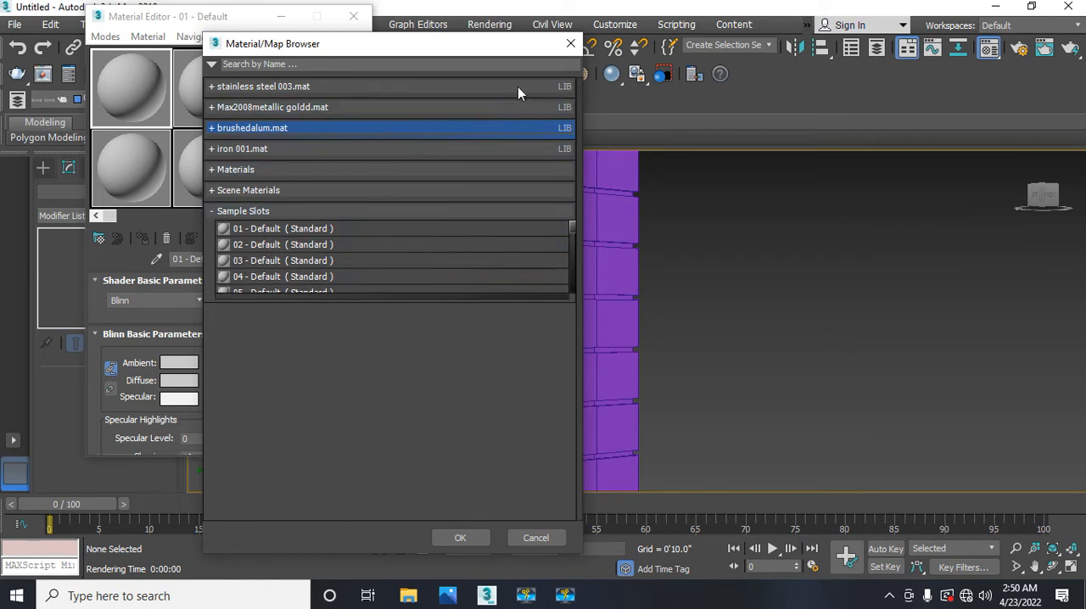
{"action": "left_click", "coordinate": [570, 43]}
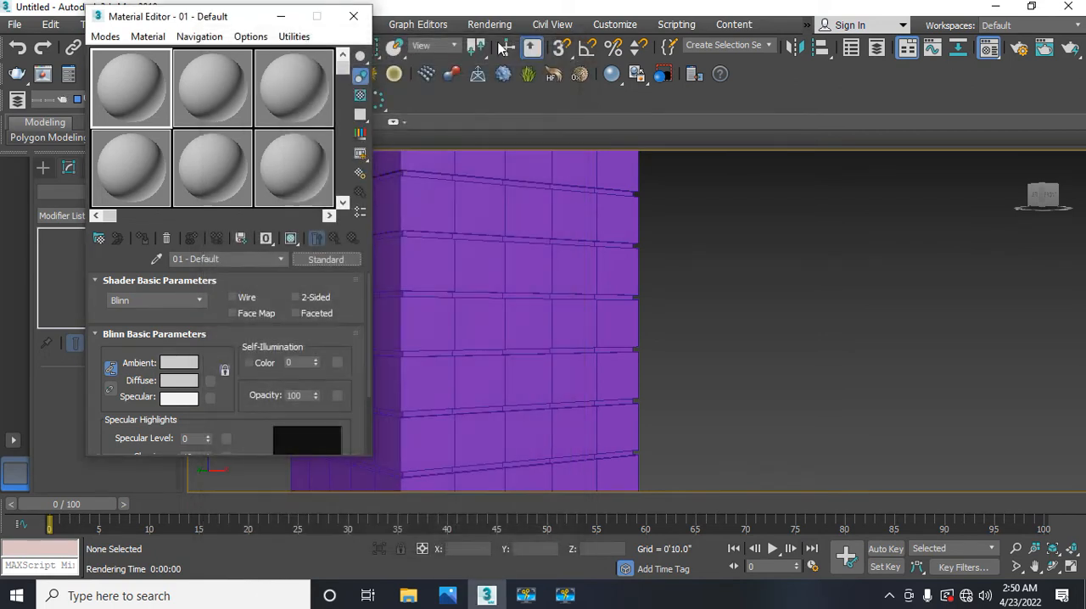
{"action": "left_click", "coordinate": [356, 17]}
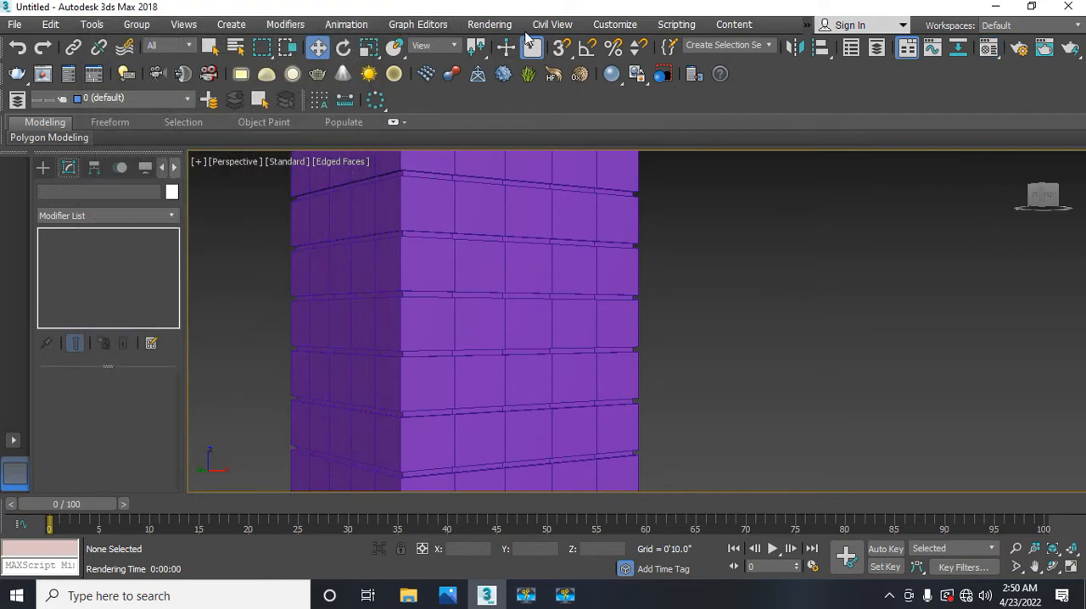
Step: Check the assigned renderer, GI engines and image sampler type in Render Setup, and close it
{"action": "left_click", "coordinate": [486, 25]}
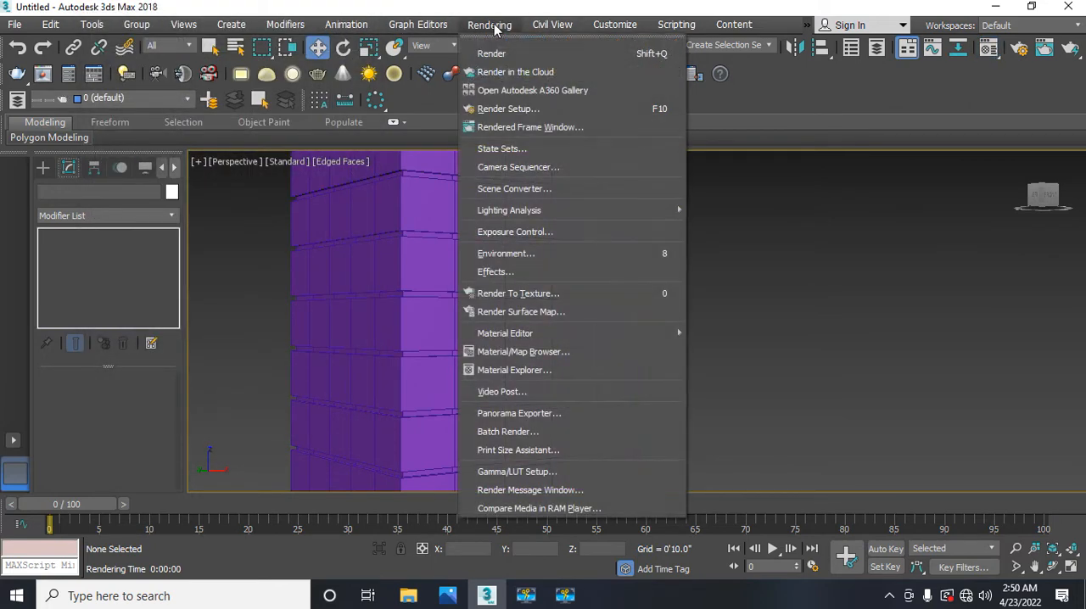
{"action": "left_click", "coordinate": [507, 108]}
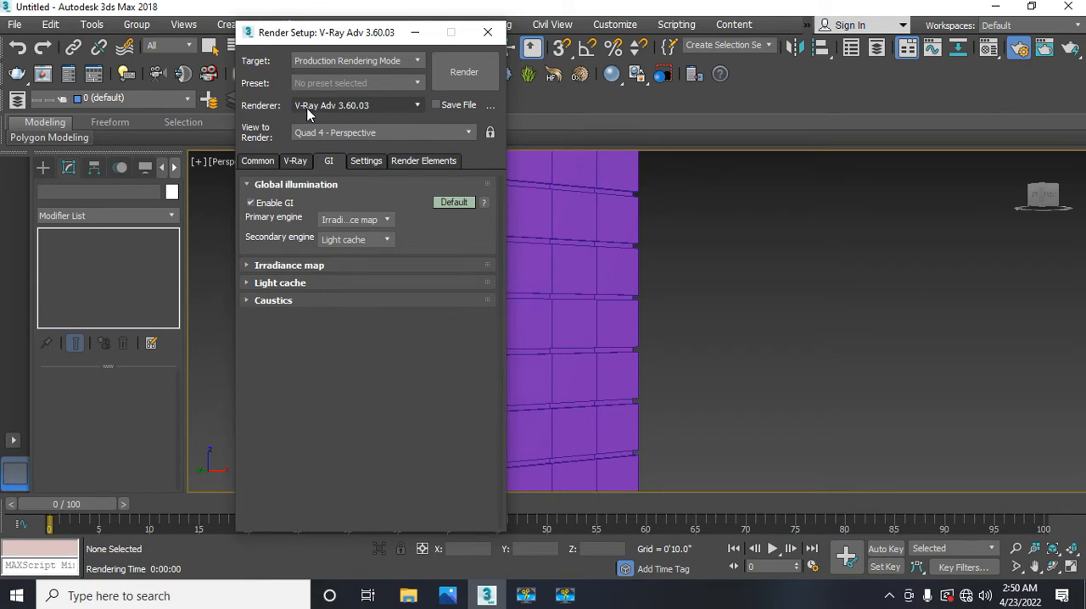
{"action": "left_click", "coordinate": [294, 160]}
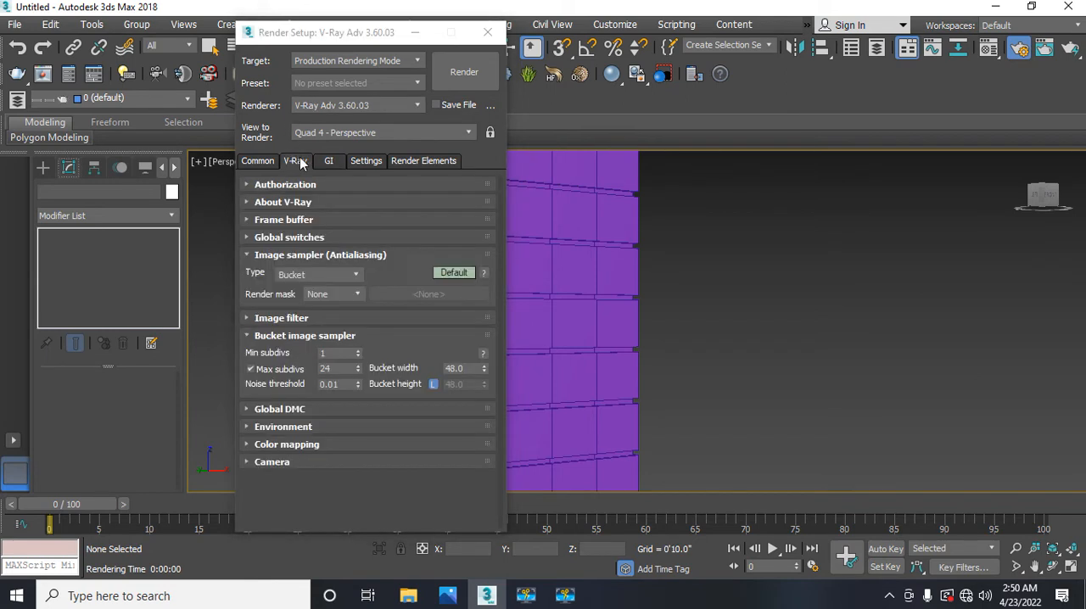
{"action": "left_click", "coordinate": [489, 33]}
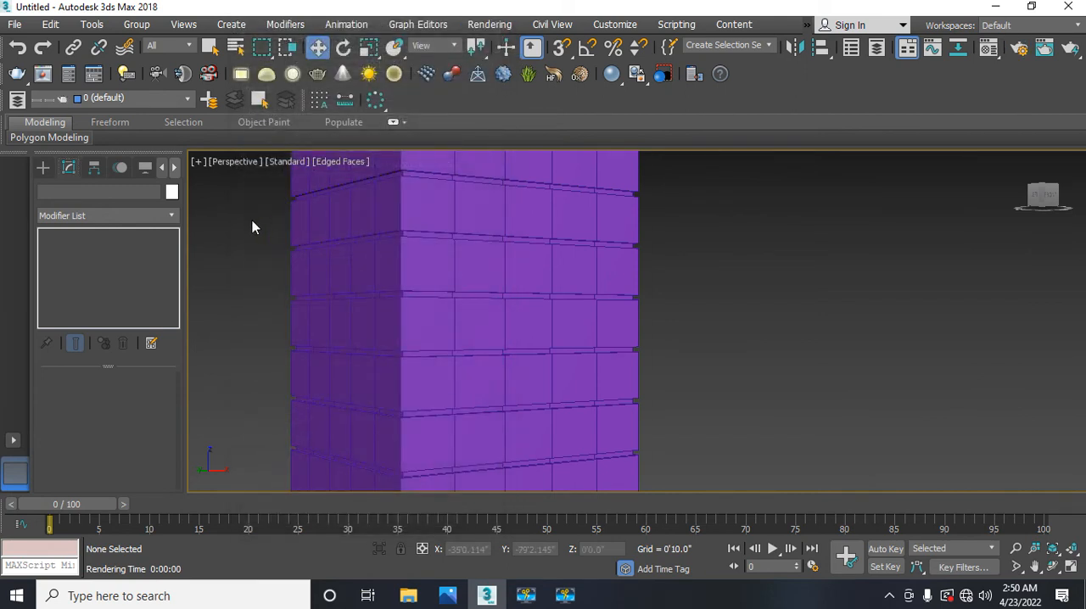
Step: Examine the material choices available for the 01 - Default and 02 - Default sample slots, and close the Material Editor
{"action": "key", "text": "m"}
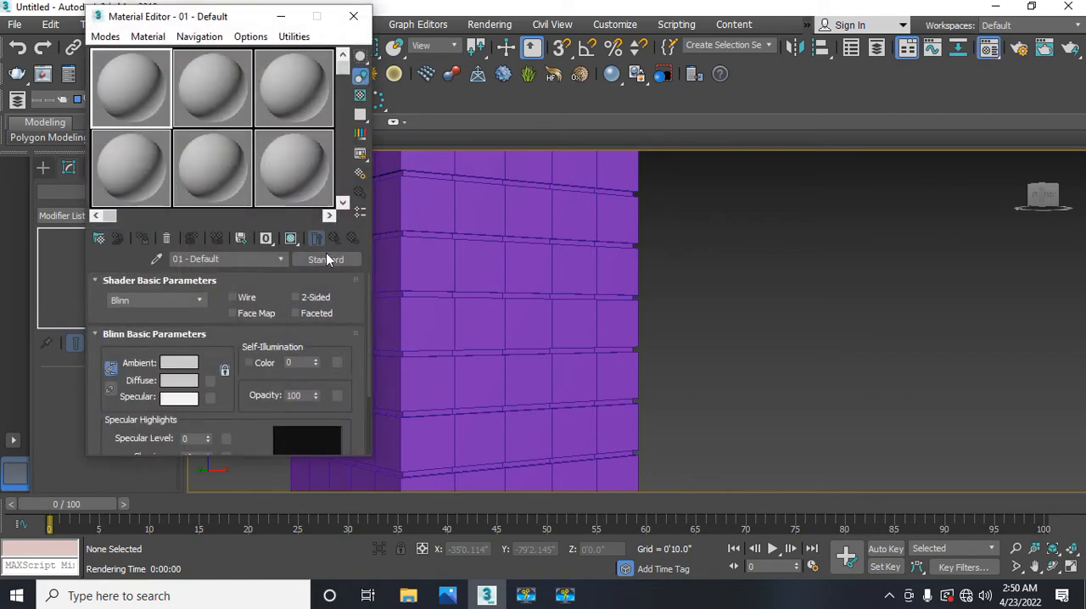
{"action": "left_click", "coordinate": [326, 259]}
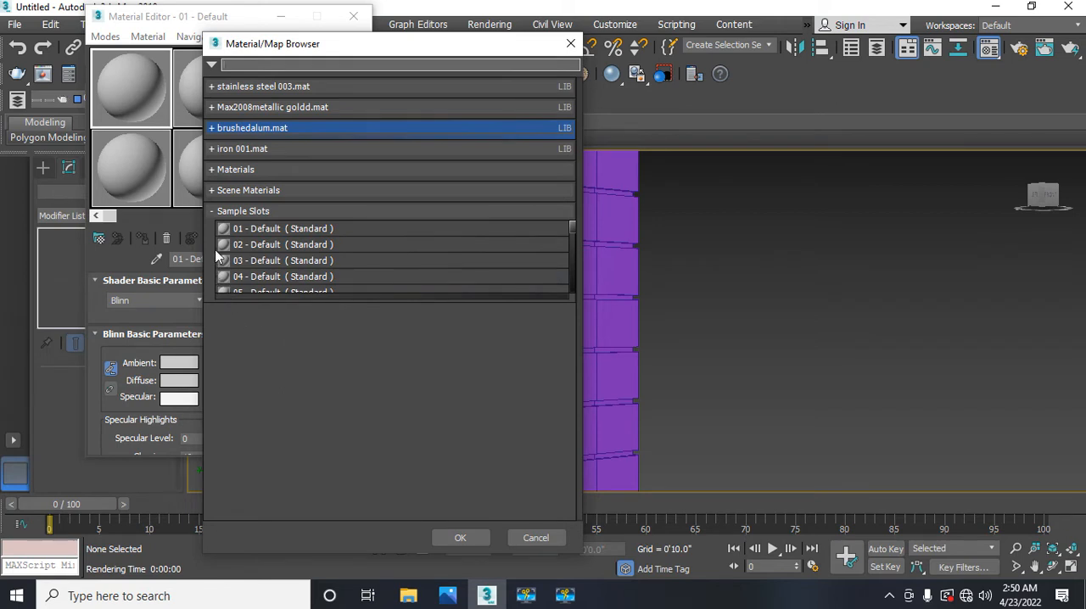
{"action": "left_click", "coordinate": [212, 212]}
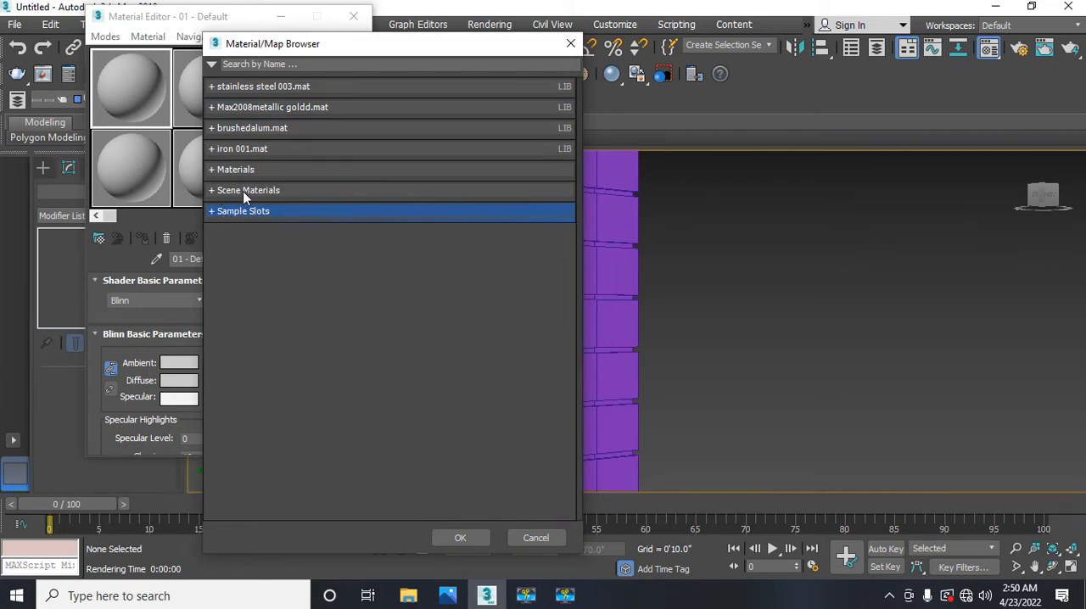
{"action": "left_click", "coordinate": [570, 46]}
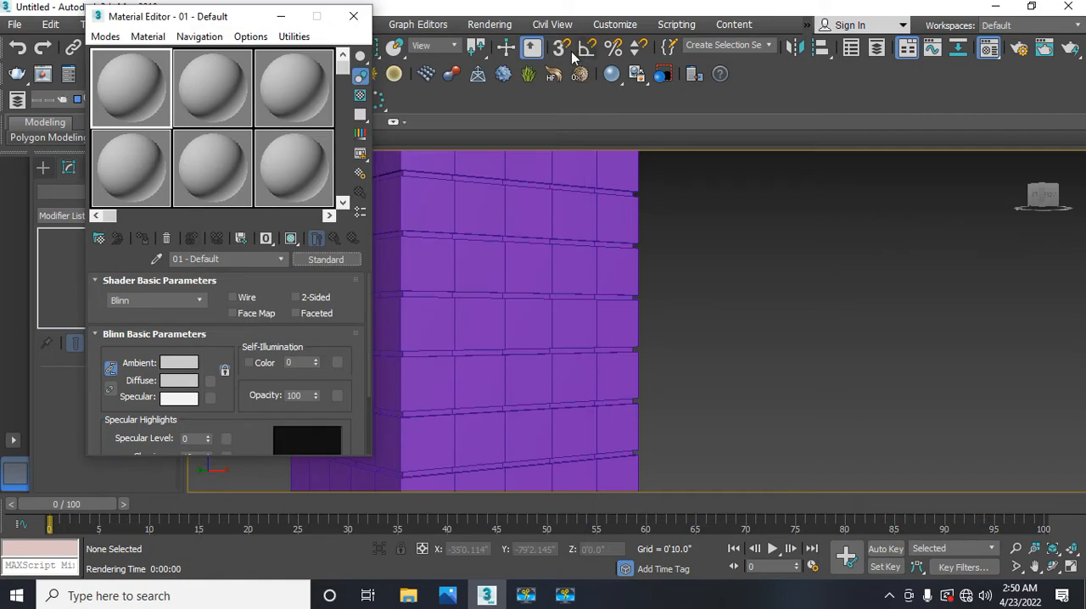
{"action": "left_click", "coordinate": [226, 84]}
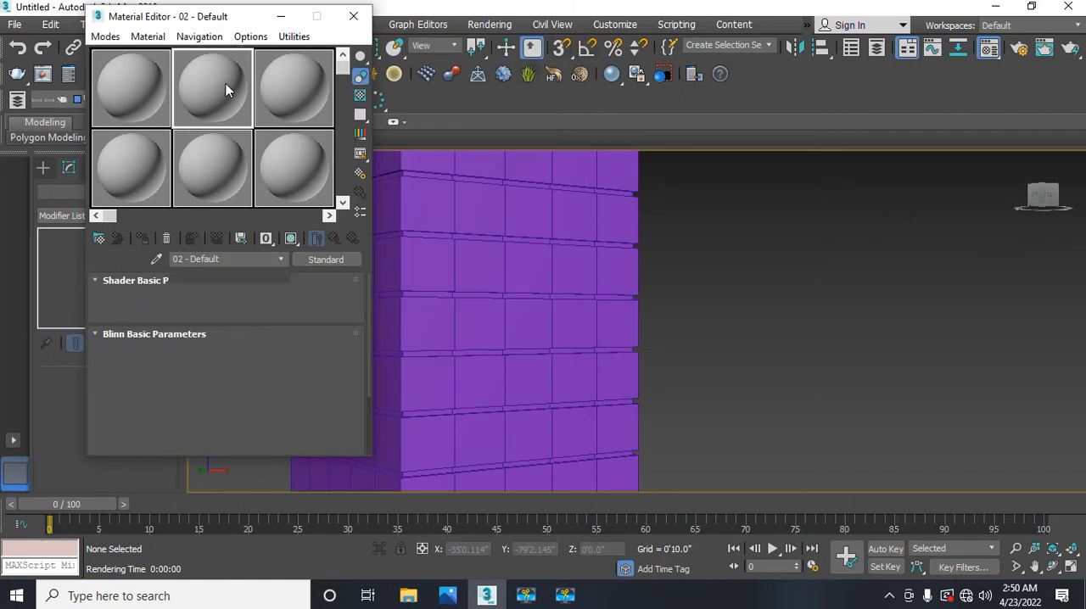
{"action": "left_click", "coordinate": [314, 261]}
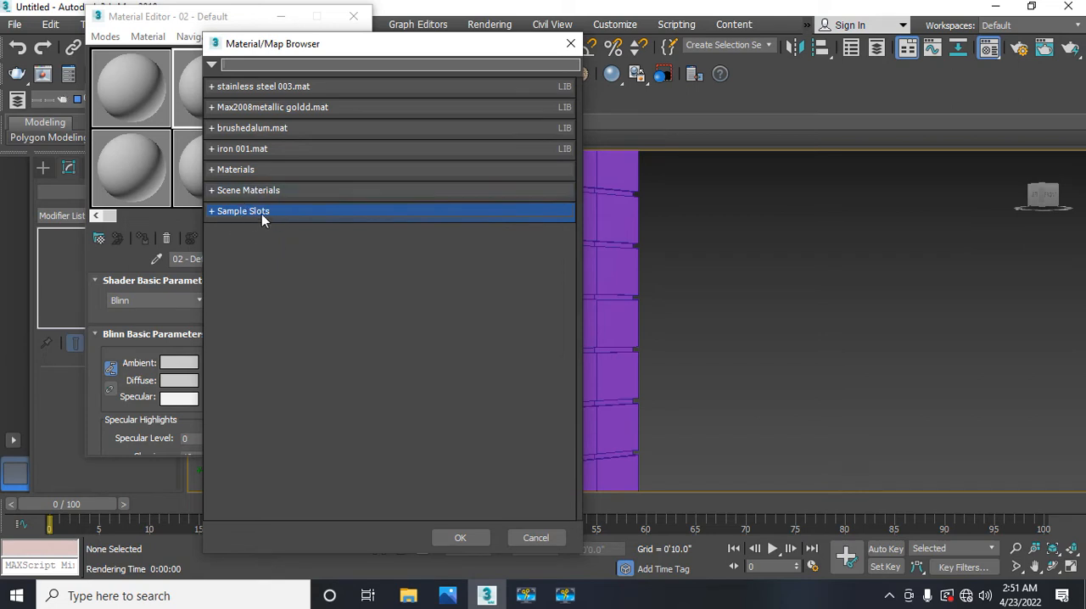
{"action": "left_click", "coordinate": [571, 46]}
{"action": "left_click", "coordinate": [132, 91]}
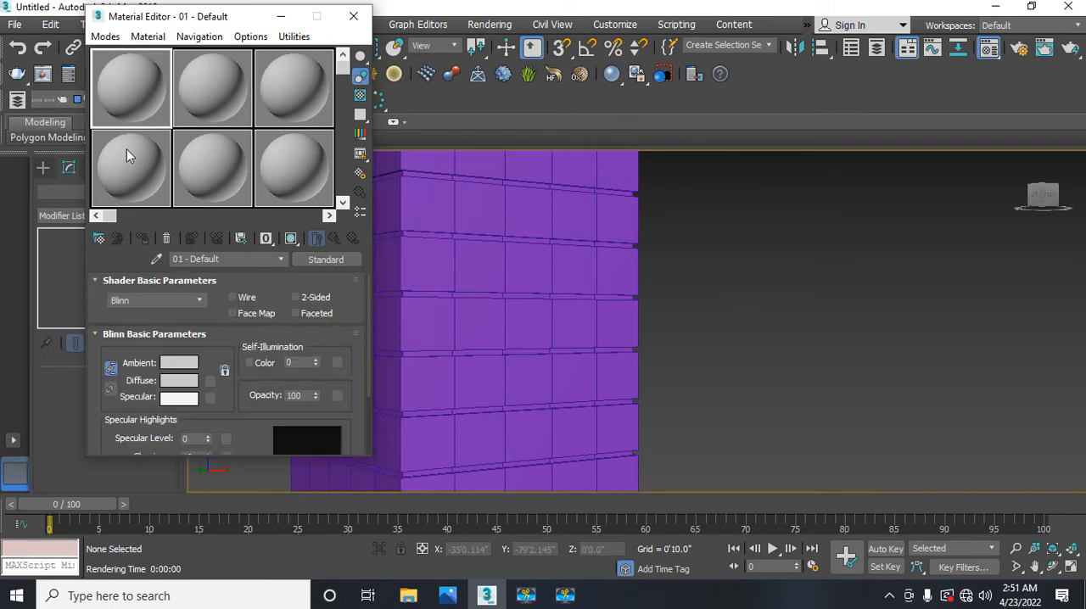
{"action": "left_click", "coordinate": [353, 16]}
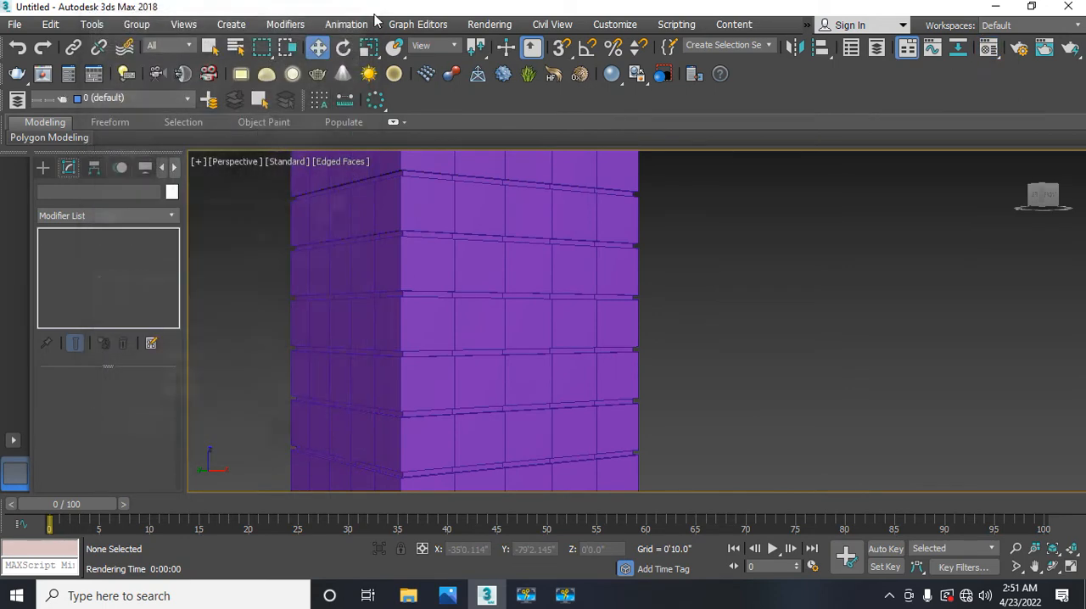
Step: Check the common render parameters and the assigned production, material editor and ActiveShade renderers in Render Setup, and close it
{"action": "left_click", "coordinate": [488, 25]}
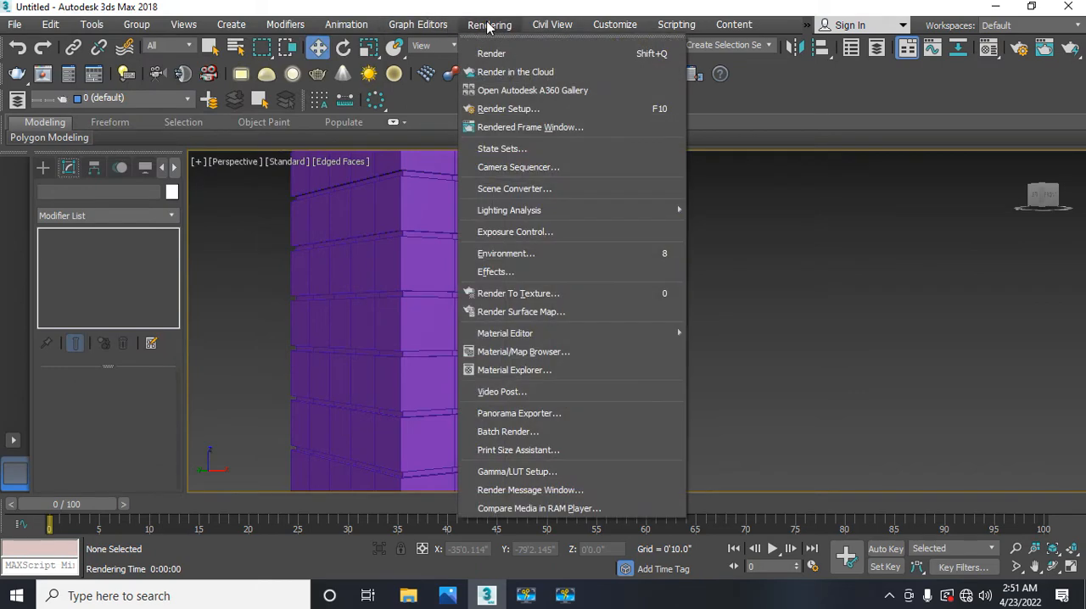
{"action": "left_click", "coordinate": [502, 109]}
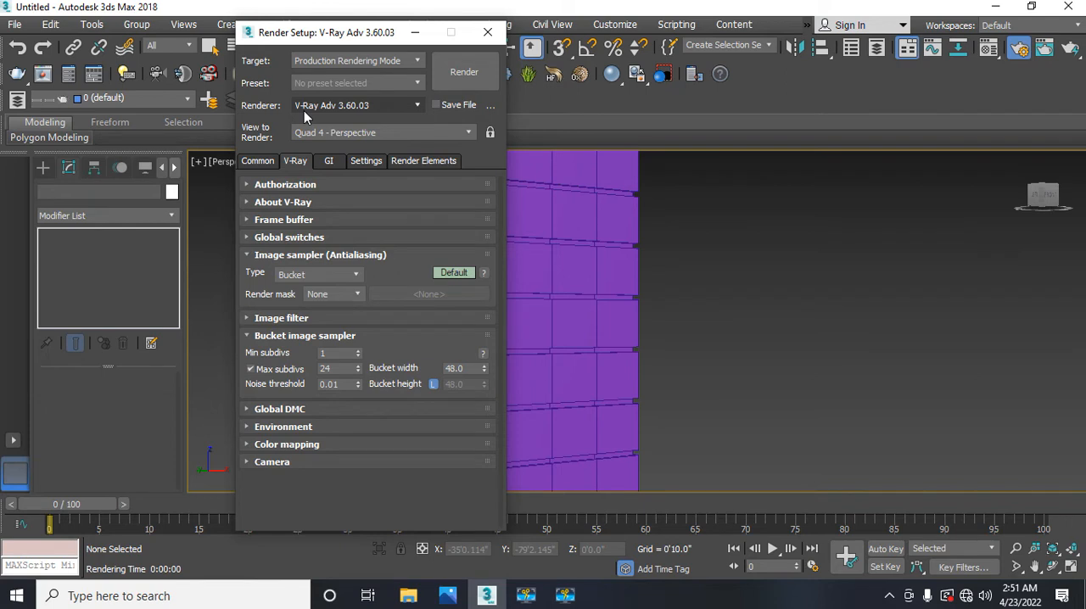
{"action": "left_click", "coordinate": [250, 161]}
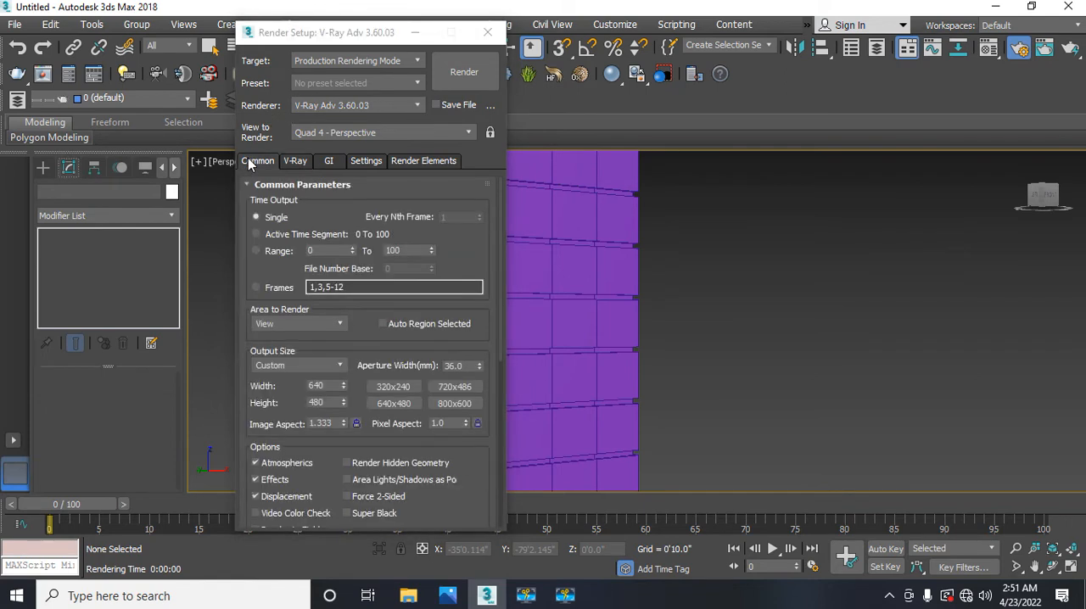
{"action": "right_click", "coordinate": [323, 214]}
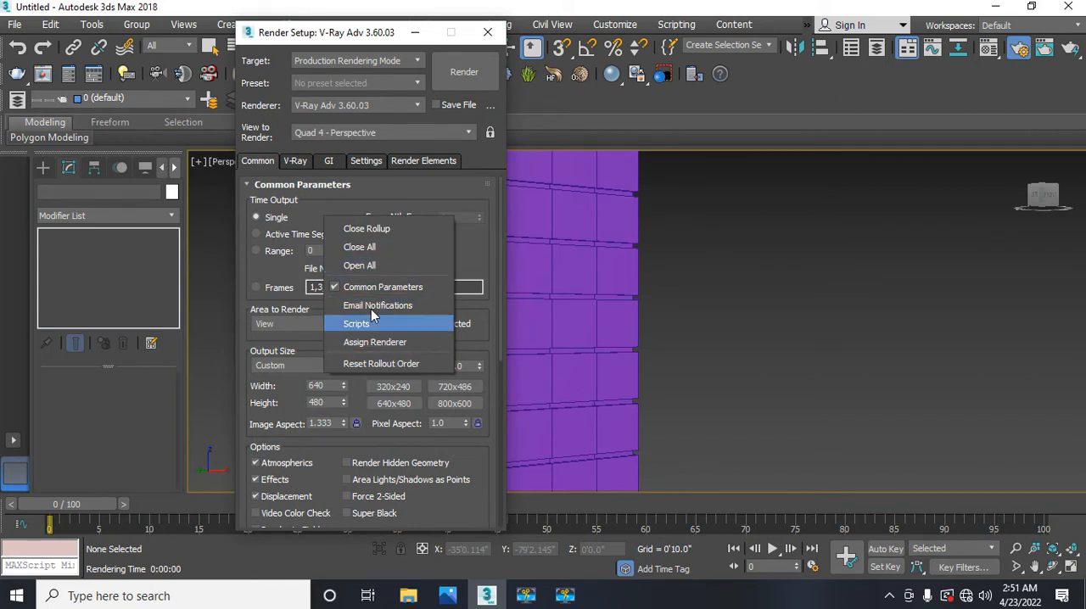
{"action": "left_click", "coordinate": [240, 277]}
{"action": "left_click_drag", "start_coordinate": [264, 270], "coordinate": [244, 17]}
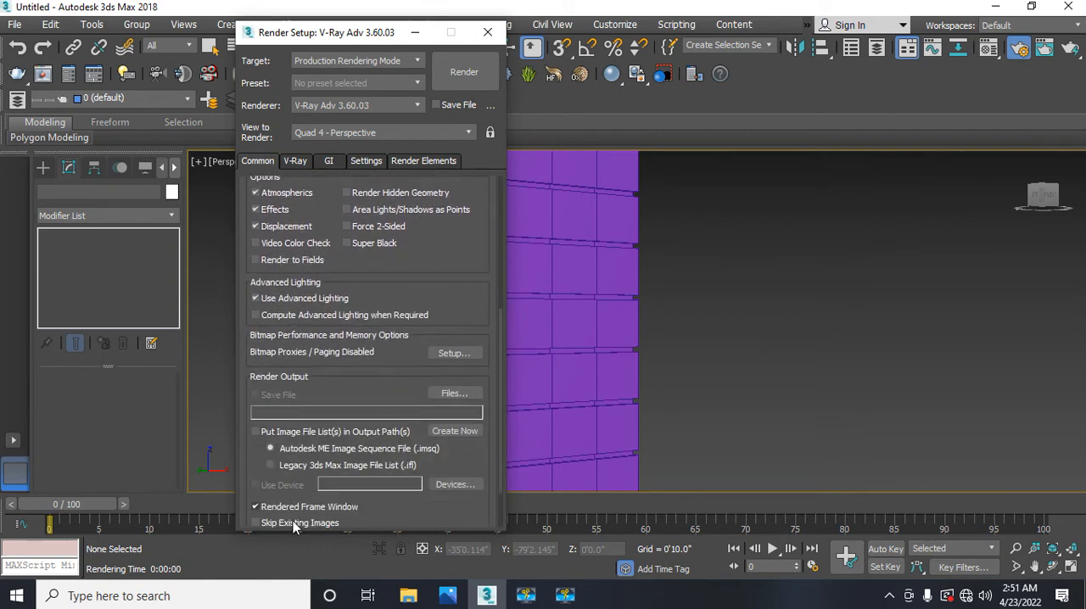
{"action": "left_click_drag", "start_coordinate": [262, 484], "coordinate": [257, 376]}
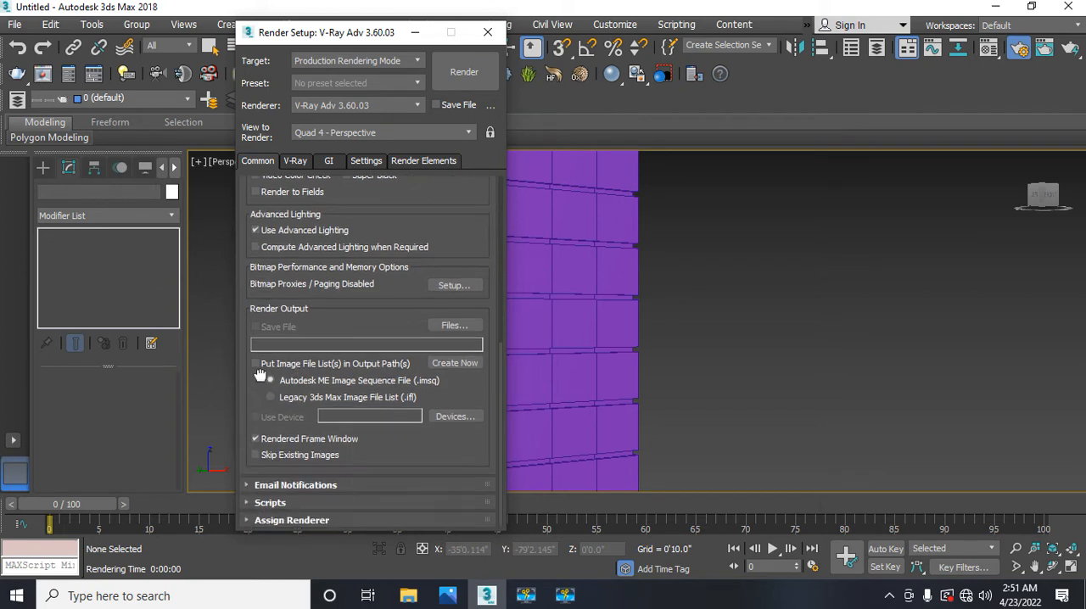
{"action": "left_click", "coordinate": [292, 519]}
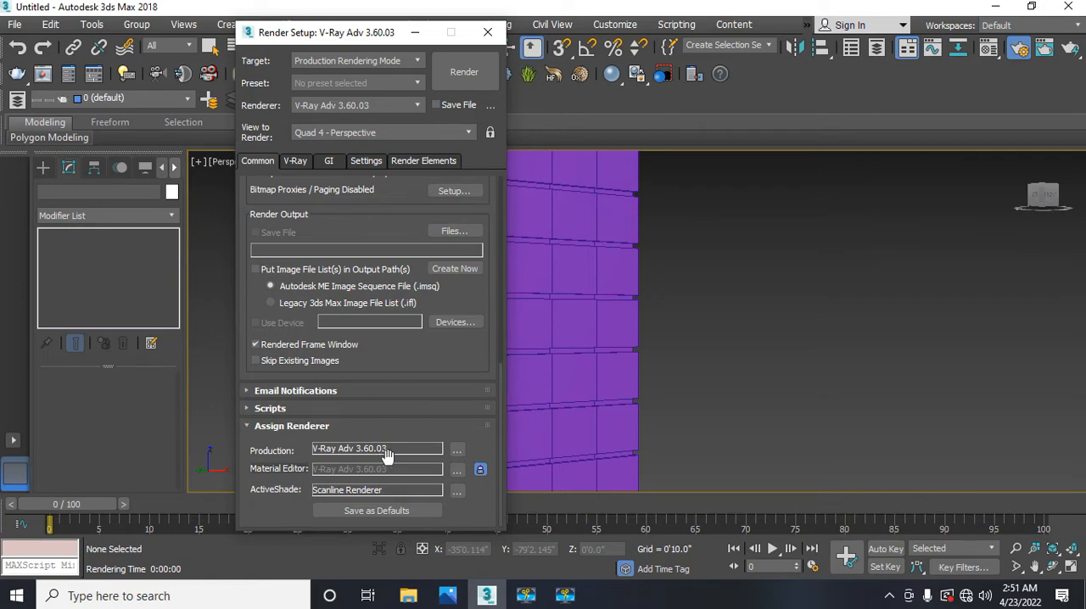
{"action": "left_click", "coordinate": [487, 32]}
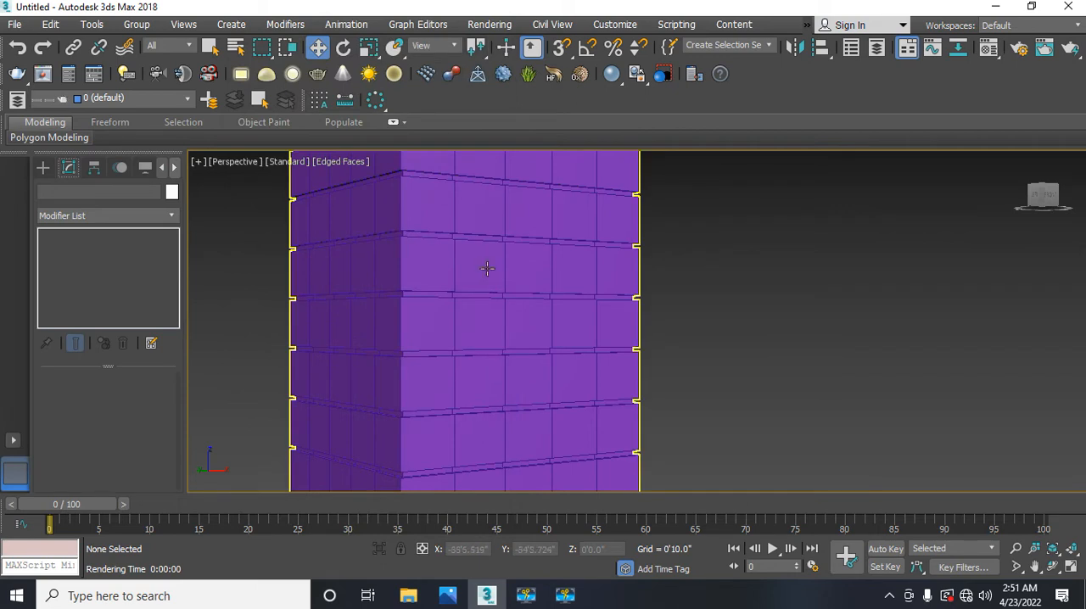
Step: Select the purple box as a whole object in the Perspective view, leaving vertex editing
{"action": "middle_click_drag", "start_coordinate": [476, 285], "coordinate": [485, 333], "text": "alt"}
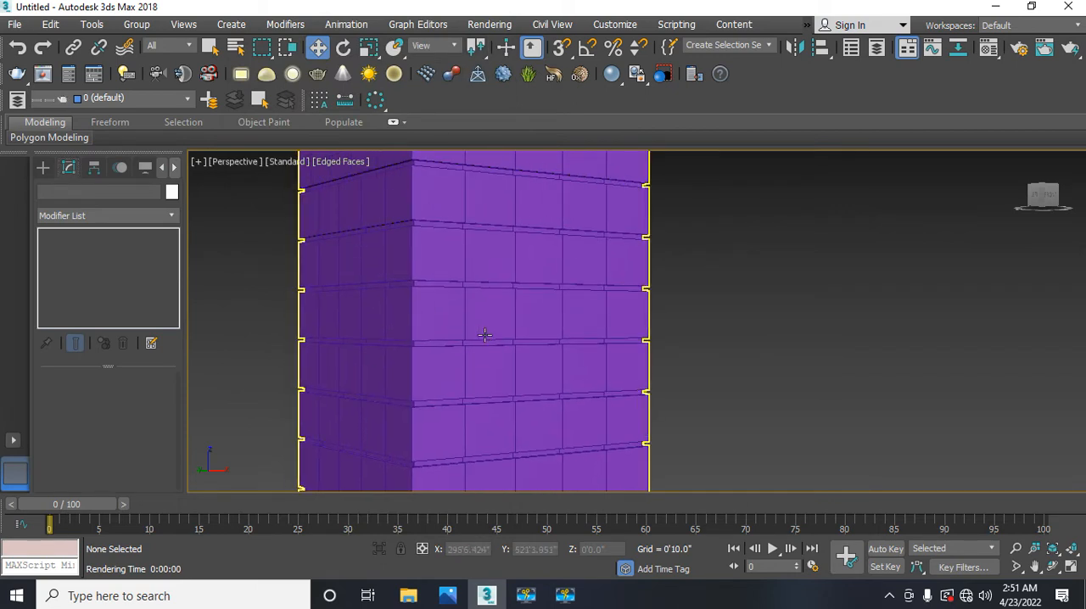
{"action": "left_click", "coordinate": [435, 334]}
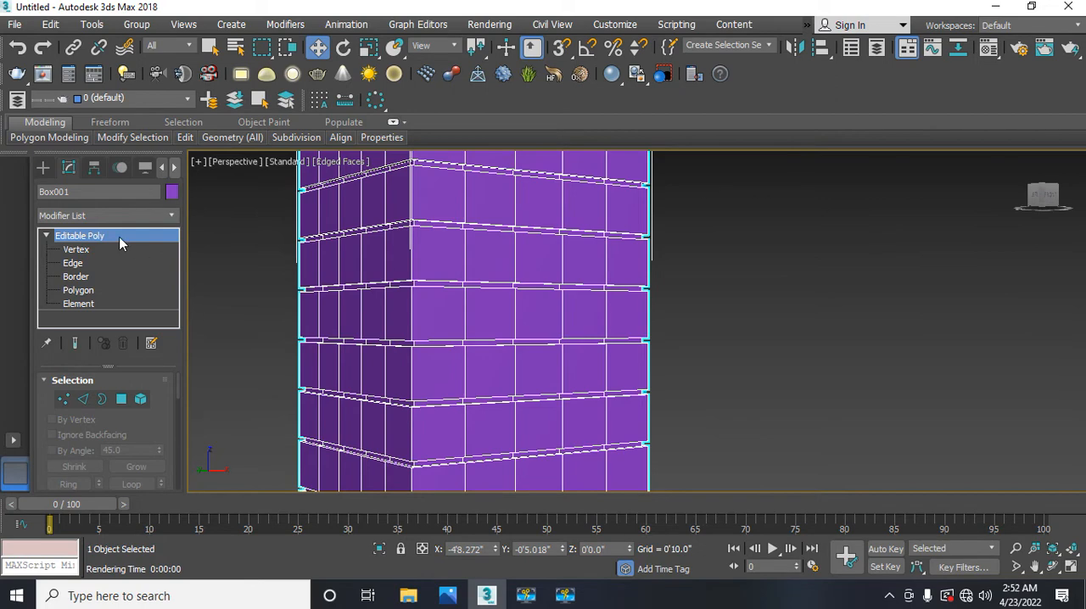
{"action": "key", "text": "1"}
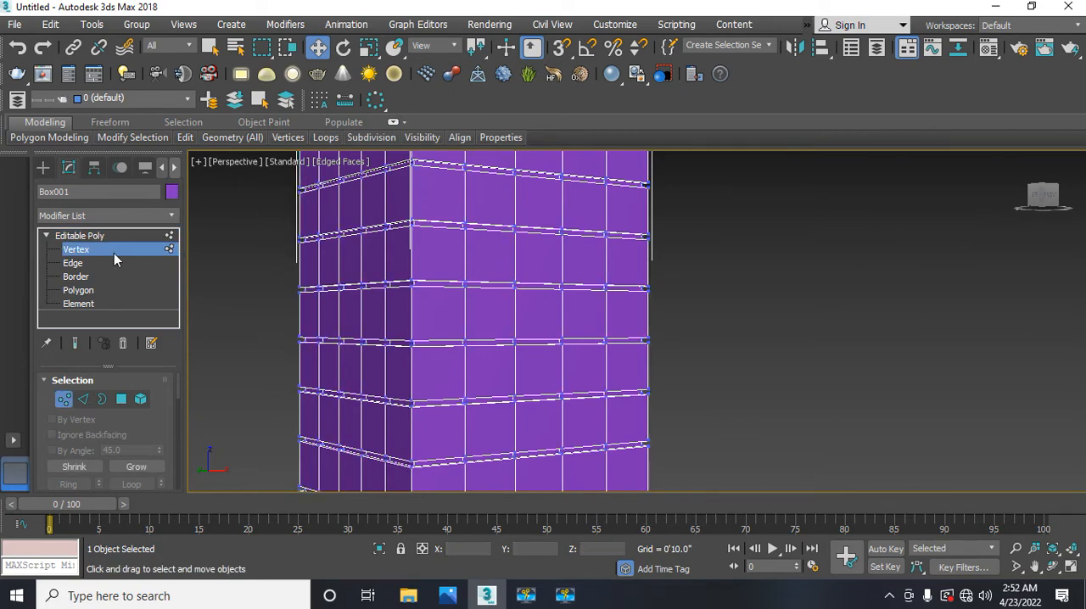
{"action": "left_click", "coordinate": [113, 253]}
{"action": "left_click", "coordinate": [254, 263]}
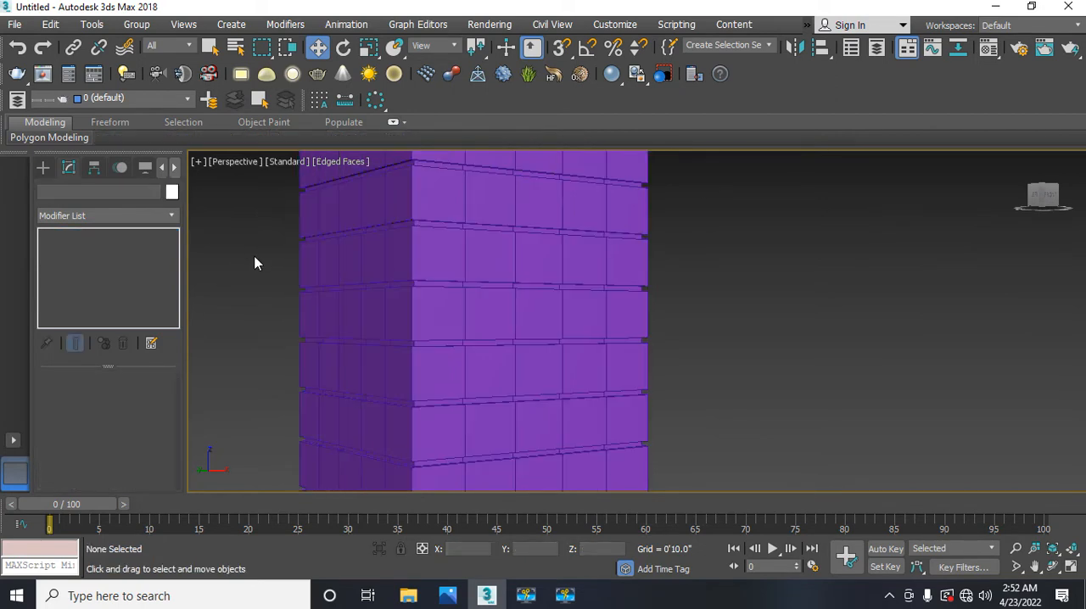
{"action": "left_click", "coordinate": [354, 263]}
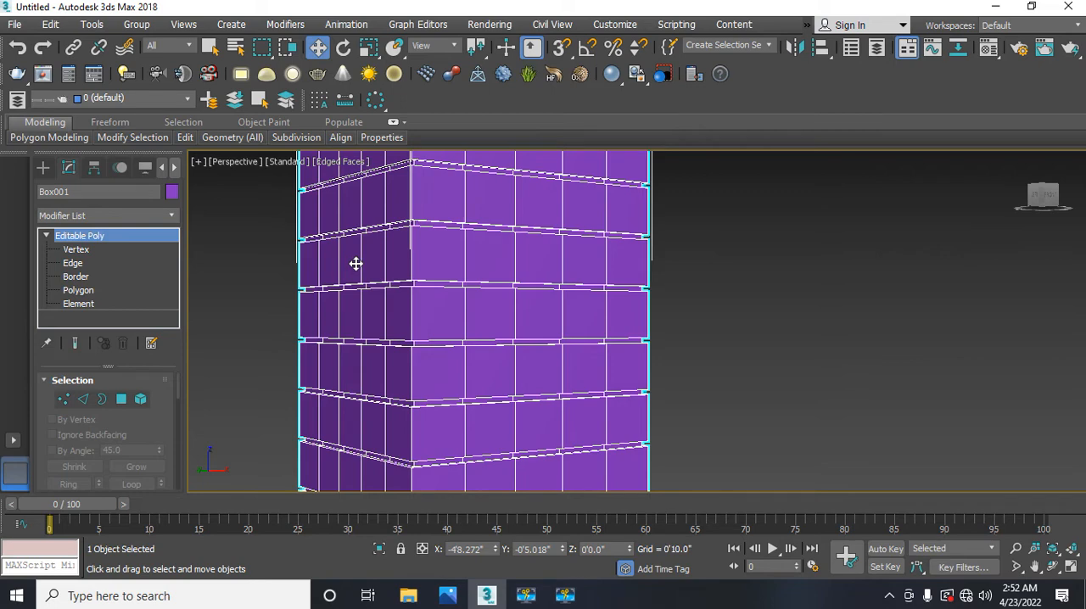
Step: Examine the browser options, sample slots and scene materials offered for the 01 - Default material's type
{"action": "key", "text": "m"}
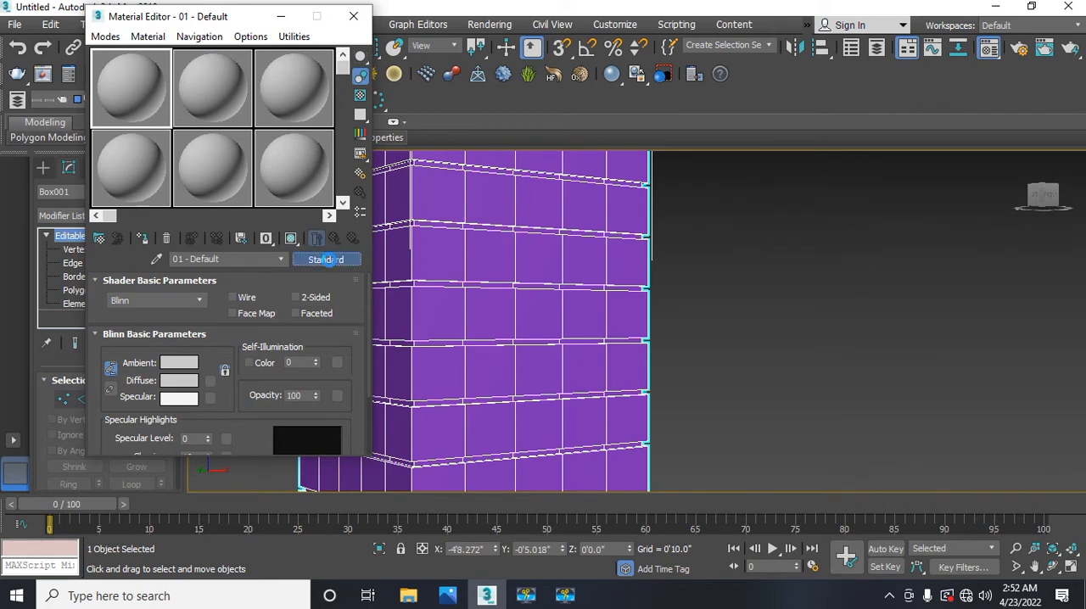
{"action": "left_click", "coordinate": [327, 259]}
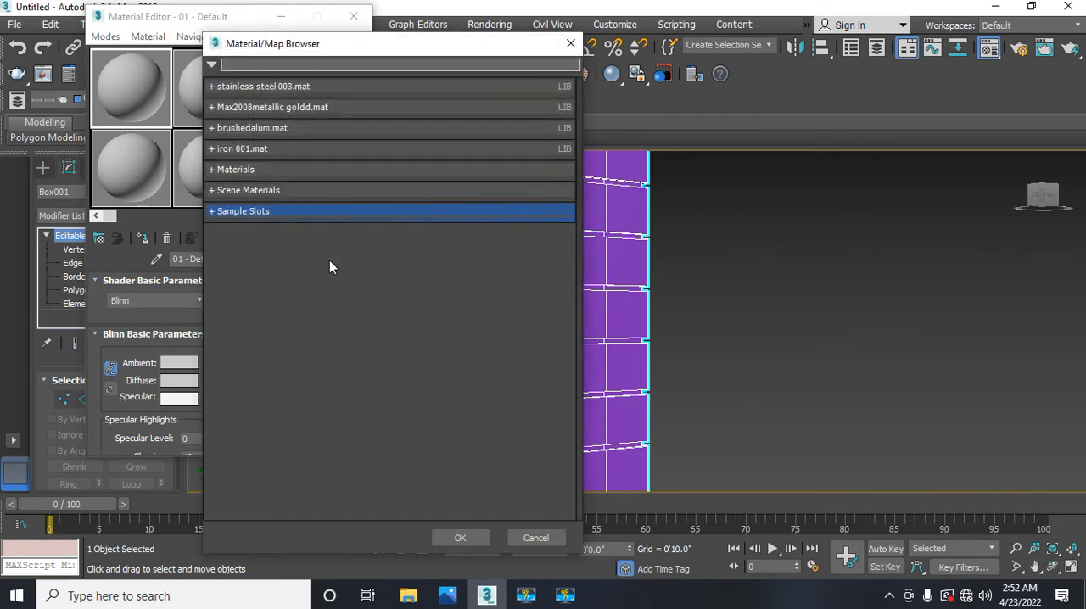
{"action": "left_click", "coordinate": [212, 65]}
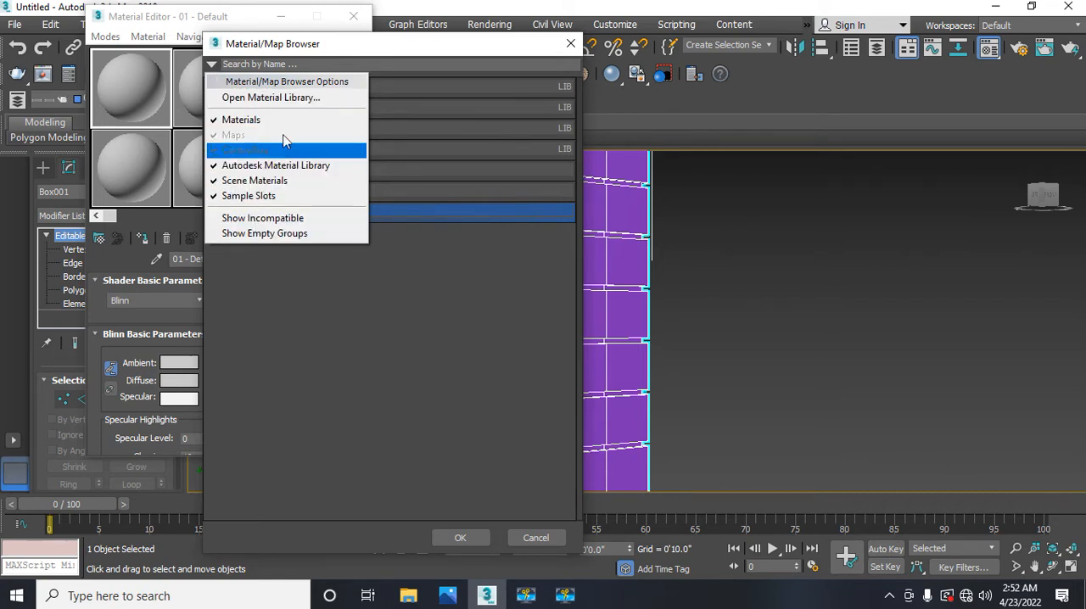
{"action": "left_click", "coordinate": [323, 55]}
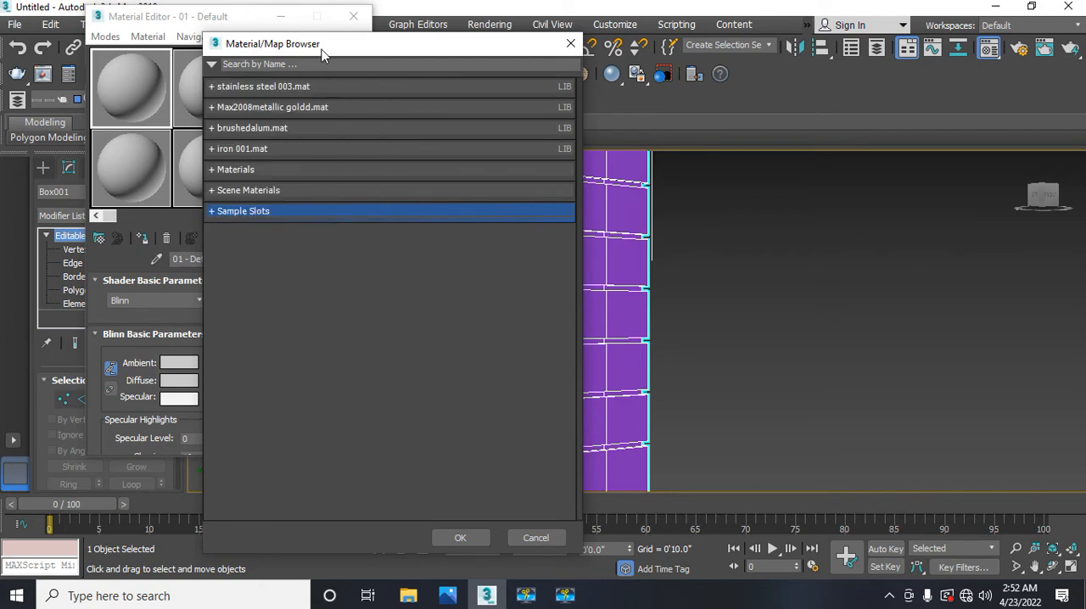
{"action": "left_click_drag", "start_coordinate": [322, 55], "coordinate": [225, 65]}
{"action": "left_click", "coordinate": [202, 74]}
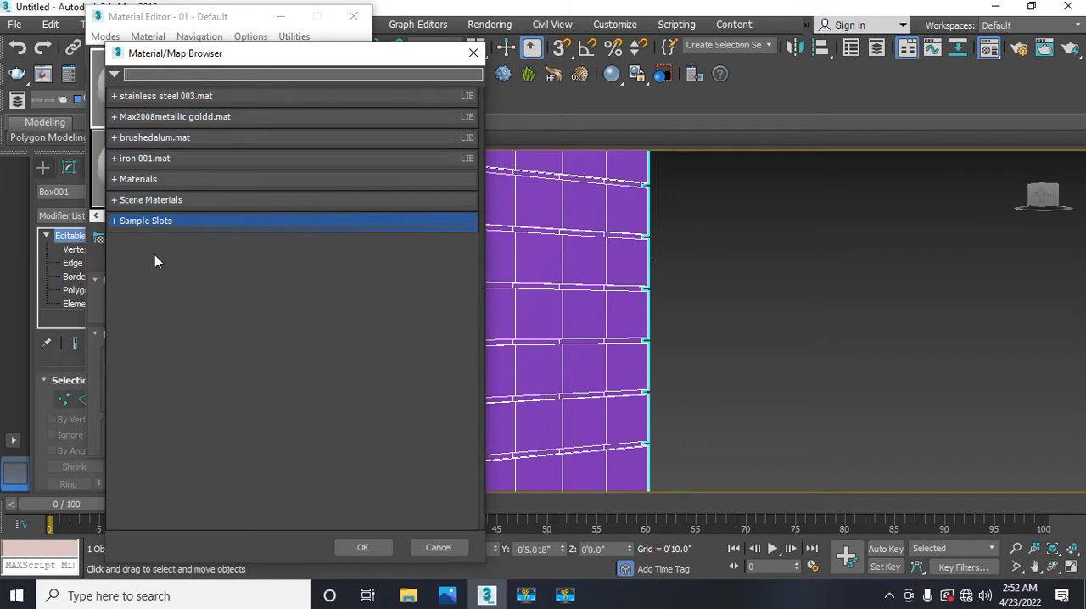
{"action": "left_click", "coordinate": [113, 221]}
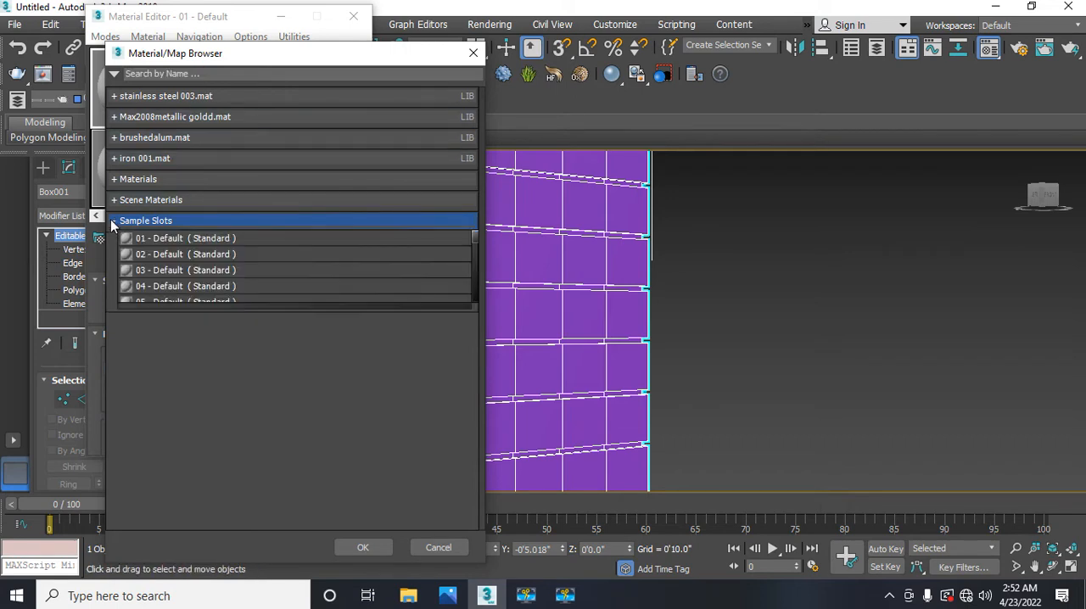
{"action": "scroll", "coordinate": [185, 268], "scroll_direction": "down", "scroll_amount": 6}
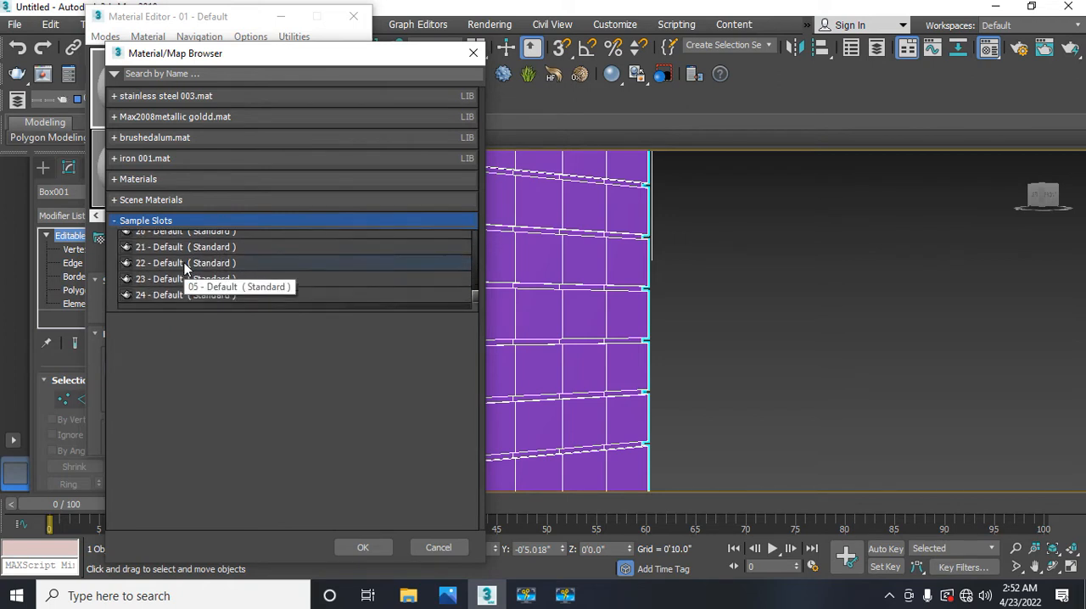
{"action": "scroll", "coordinate": [182, 264], "scroll_direction": "up", "scroll_amount": 2}
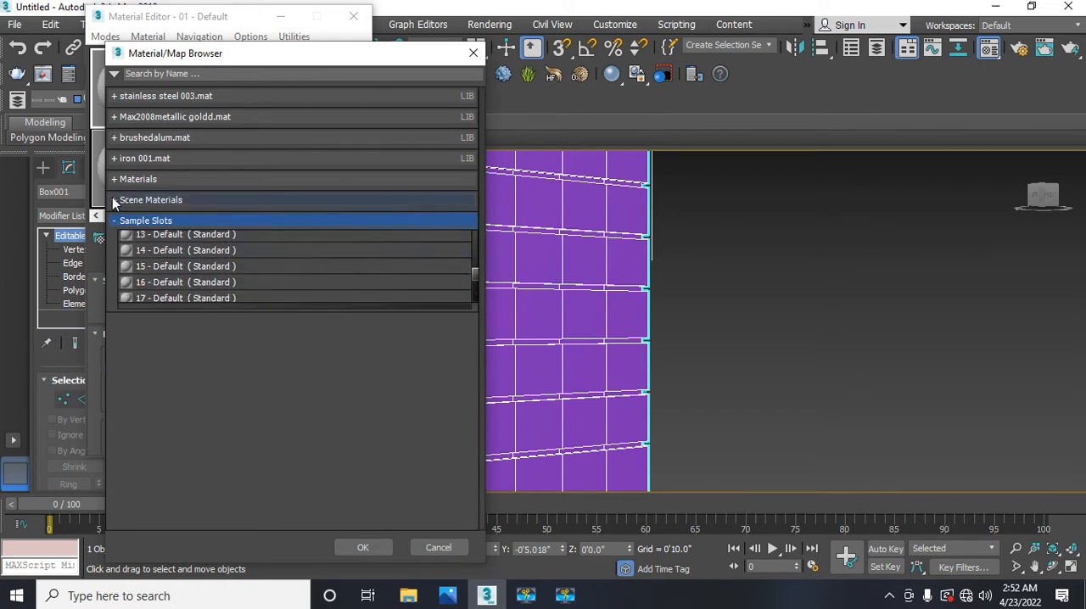
{"action": "left_click", "coordinate": [114, 200]}
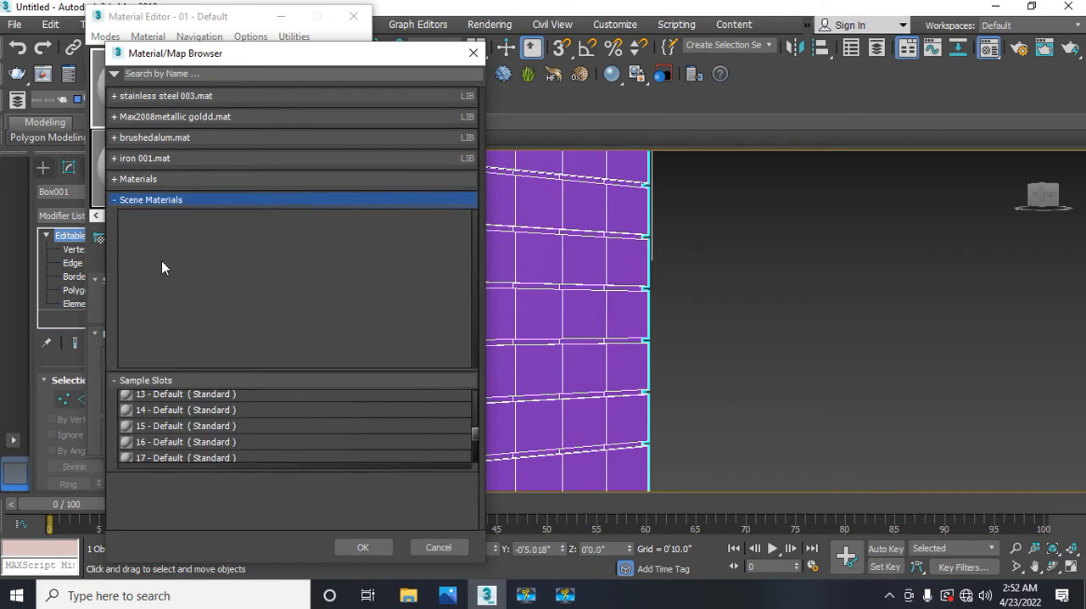
{"action": "left_click", "coordinate": [113, 200]}
Step: Change the 01 - Default material's type to VRayMtl from the V-Ray materials
{"action": "left_click", "coordinate": [116, 180]}
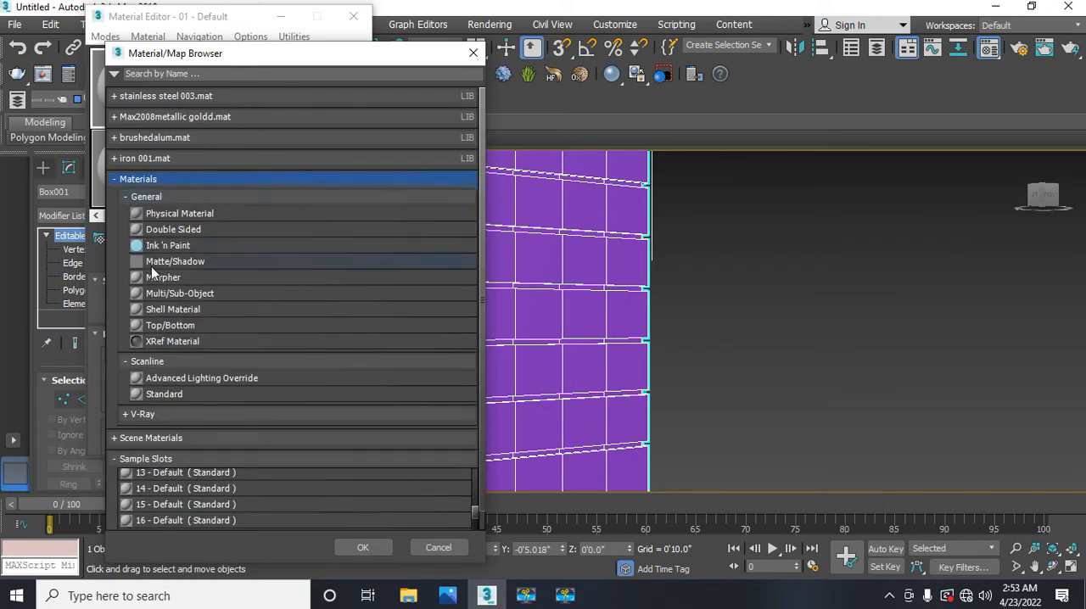
{"action": "left_click", "coordinate": [126, 415]}
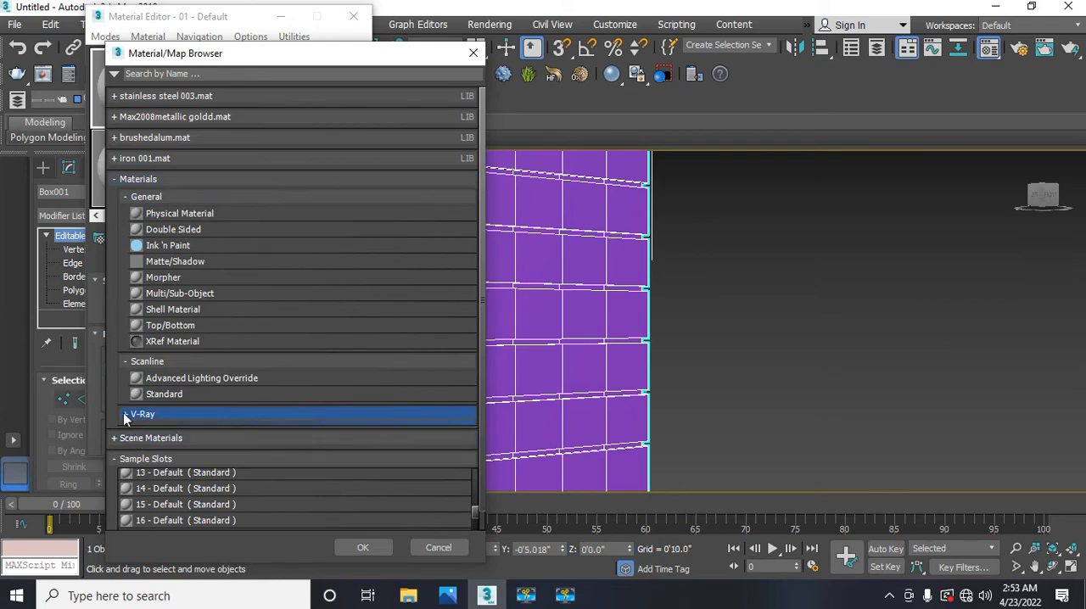
{"action": "scroll", "coordinate": [202, 386], "scroll_direction": "down", "scroll_amount": 6}
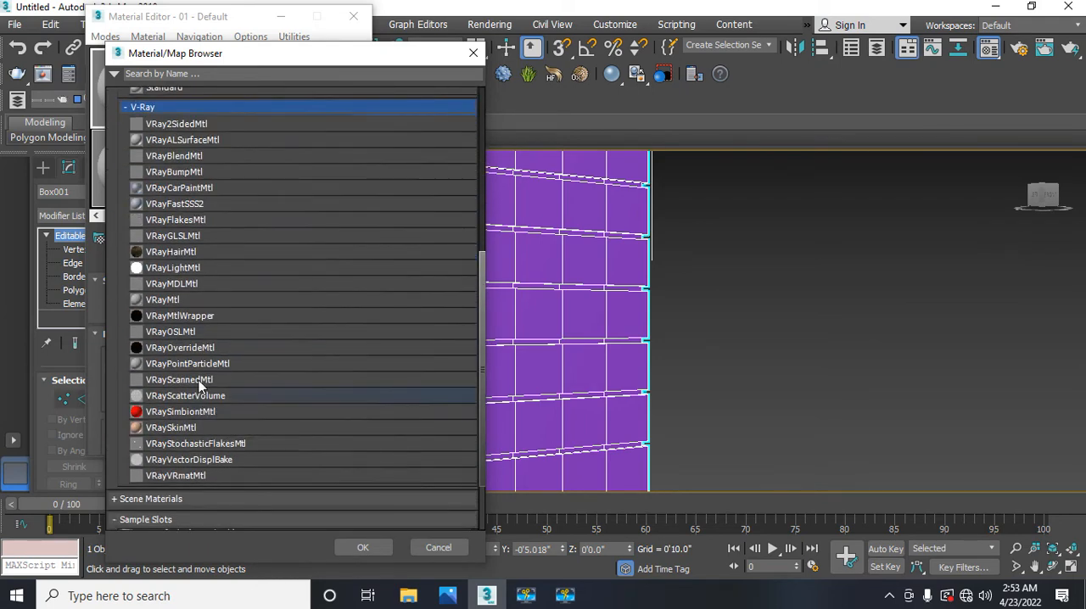
{"action": "double_click", "coordinate": [164, 301]}
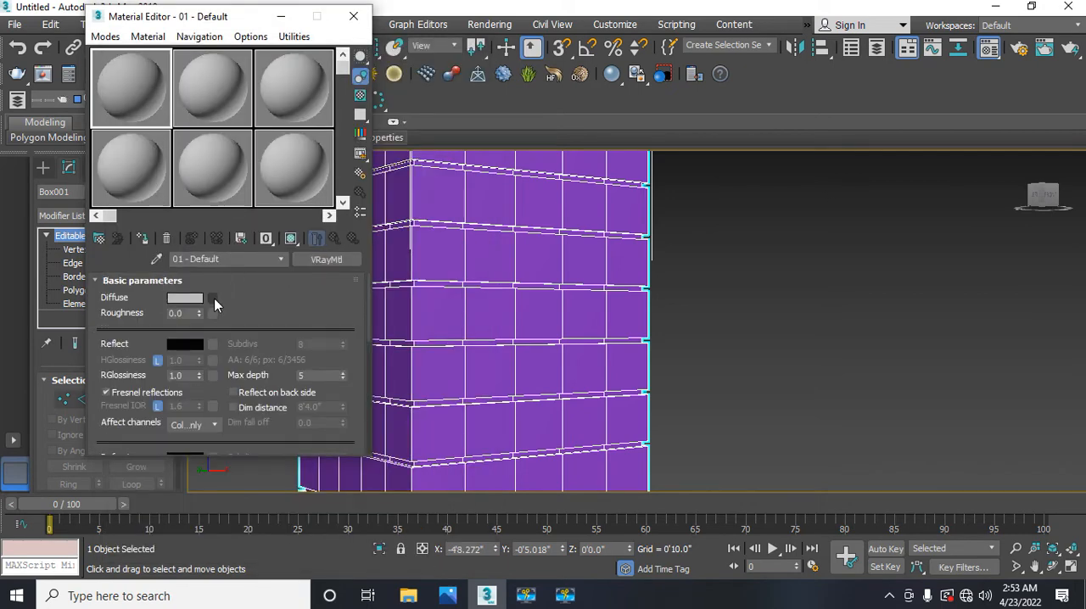
Step: Choose a Bitmap map for the Diffuse channel of the 01 - Default material
{"action": "left_click", "coordinate": [214, 298]}
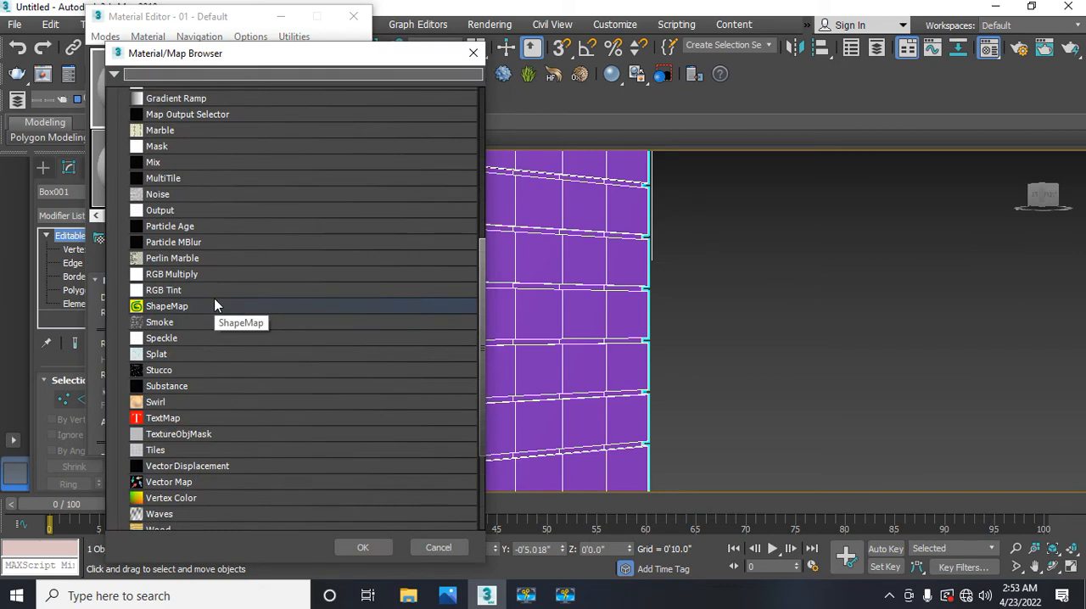
{"action": "scroll", "coordinate": [214, 297], "scroll_direction": "up", "scroll_amount": 6}
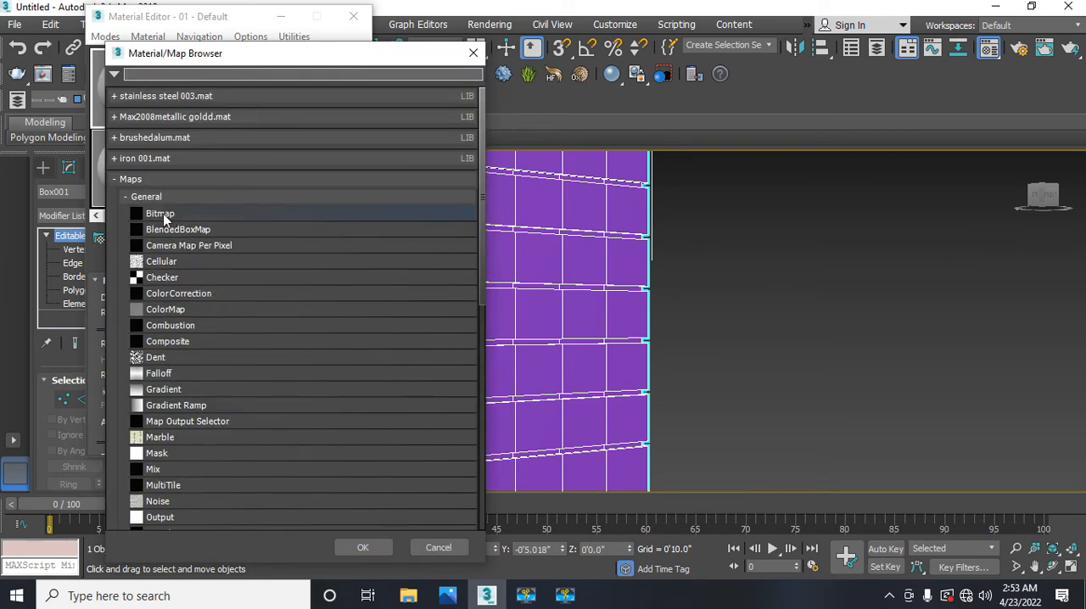
{"action": "double_click", "coordinate": [162, 215]}
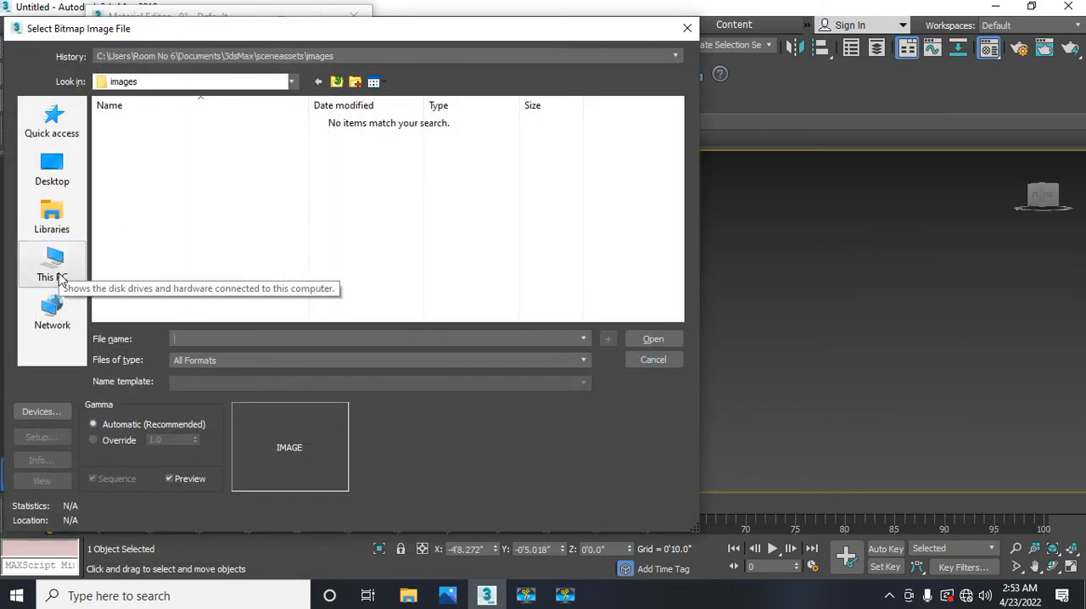
Step: Open the textures folder inside the MM folder on Local Disk (F:) as the bitmap source
{"action": "left_click", "coordinate": [47, 172]}
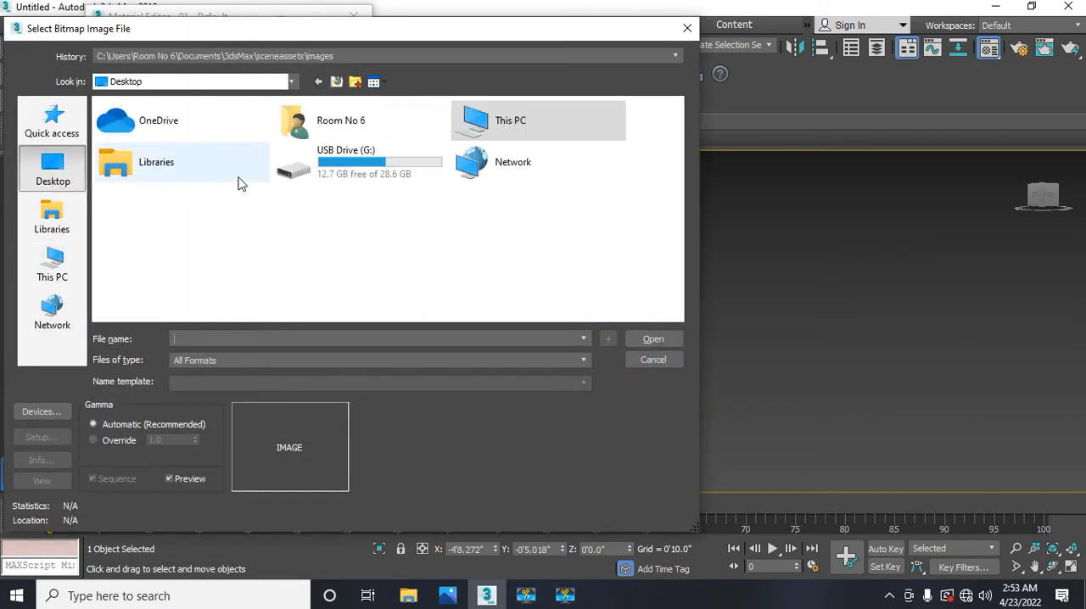
{"action": "left_click", "coordinate": [453, 136]}
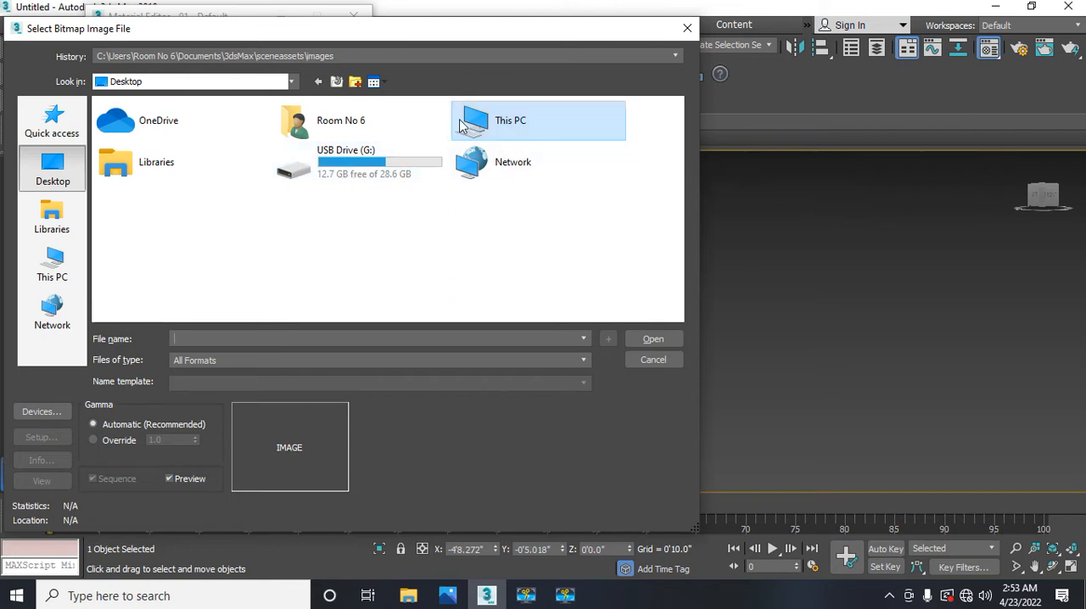
{"action": "double_click", "coordinate": [462, 128]}
{"action": "scroll", "coordinate": [213, 225], "scroll_direction": "down", "scroll_amount": 1}
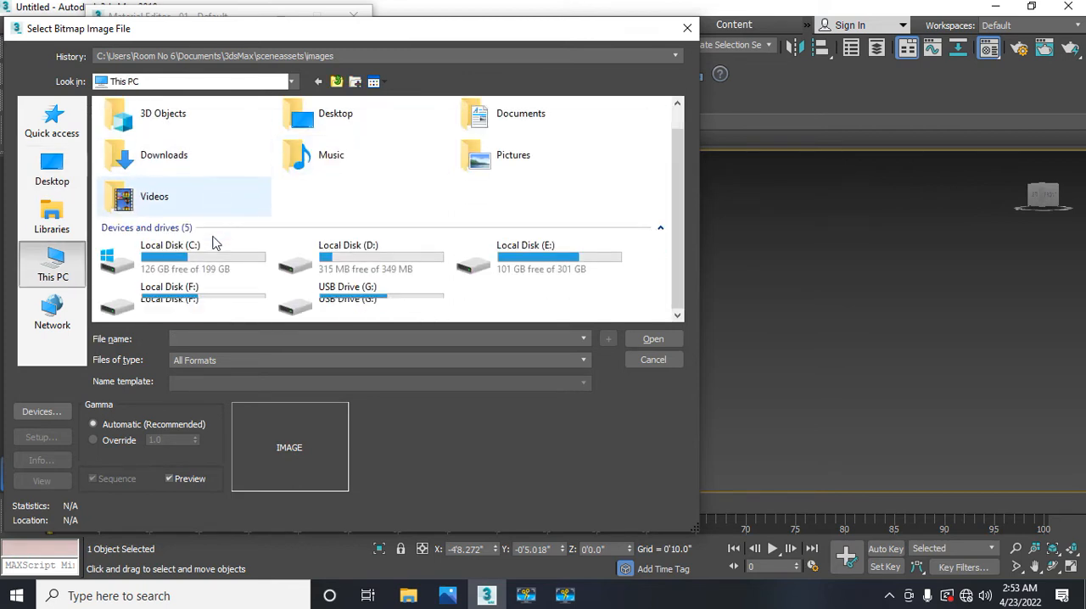
{"action": "double_click", "coordinate": [154, 294]}
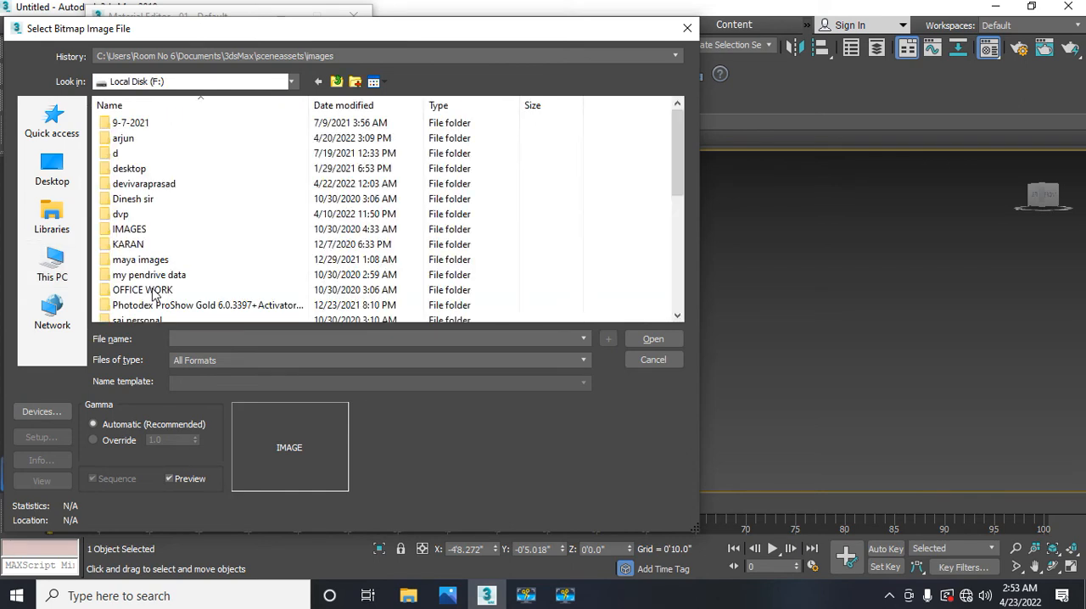
{"action": "double_click", "coordinate": [155, 187]}
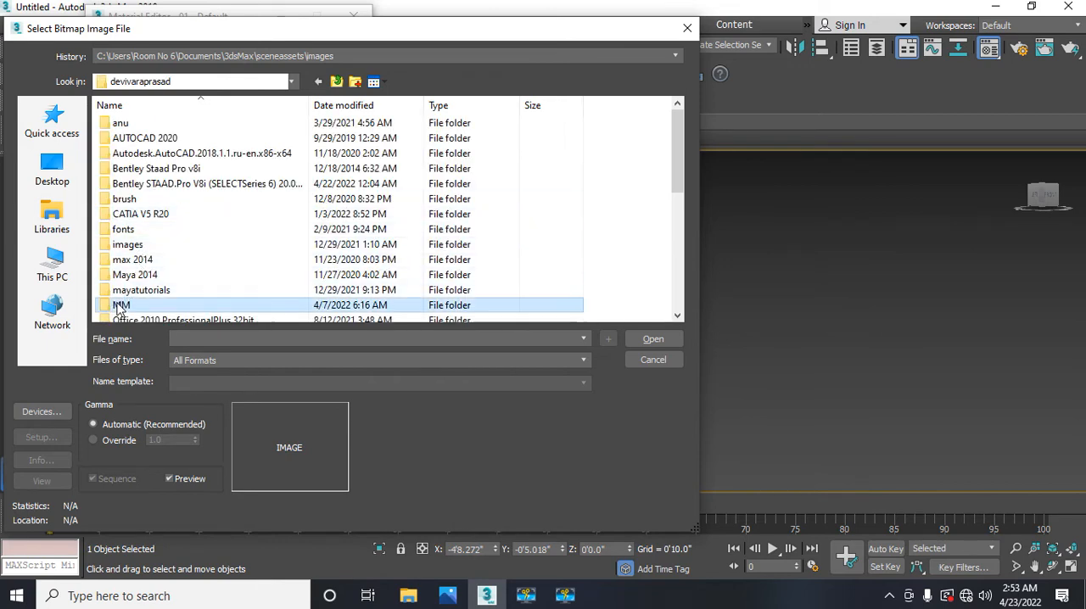
{"action": "double_click", "coordinate": [119, 307]}
{"action": "scroll", "coordinate": [347, 252], "scroll_direction": "down", "scroll_amount": 1}
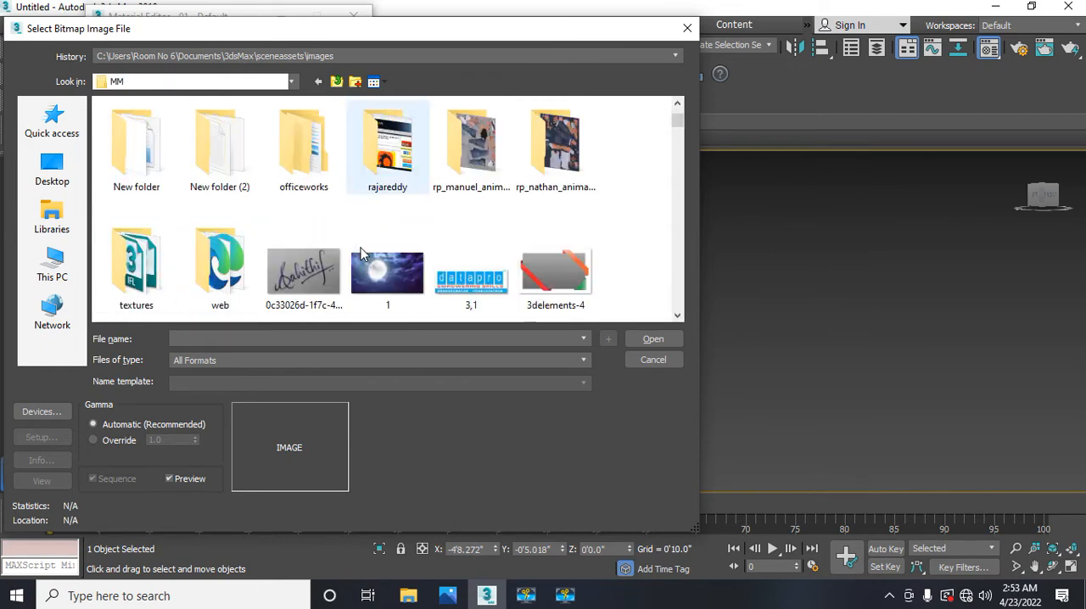
{"action": "scroll", "coordinate": [360, 253], "scroll_direction": "down", "scroll_amount": 1}
{"action": "scroll", "coordinate": [361, 252], "scroll_direction": "up", "scroll_amount": 1}
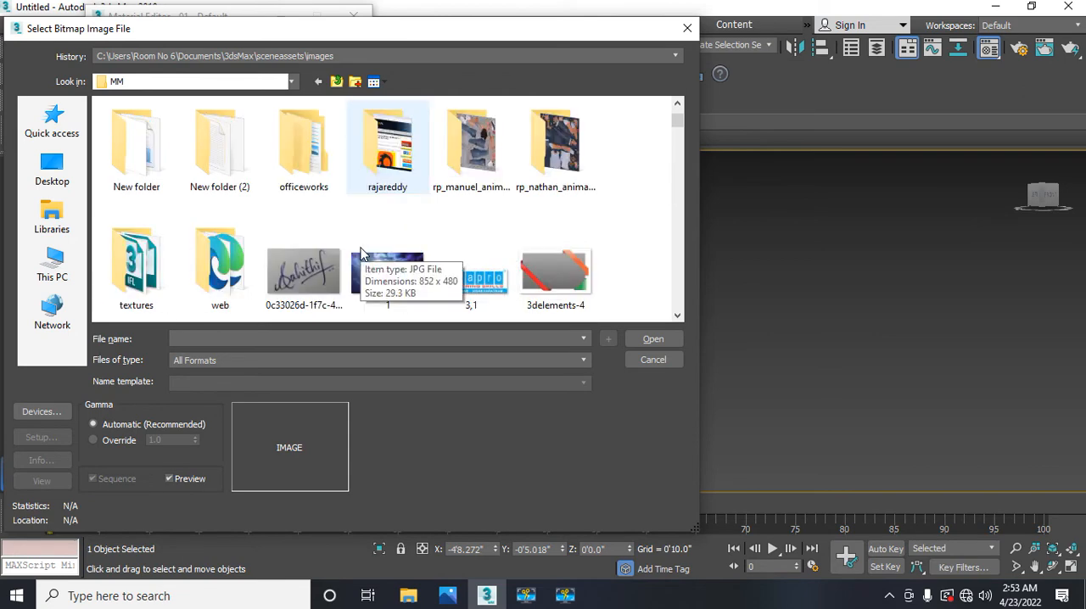
{"action": "double_click", "coordinate": [142, 270]}
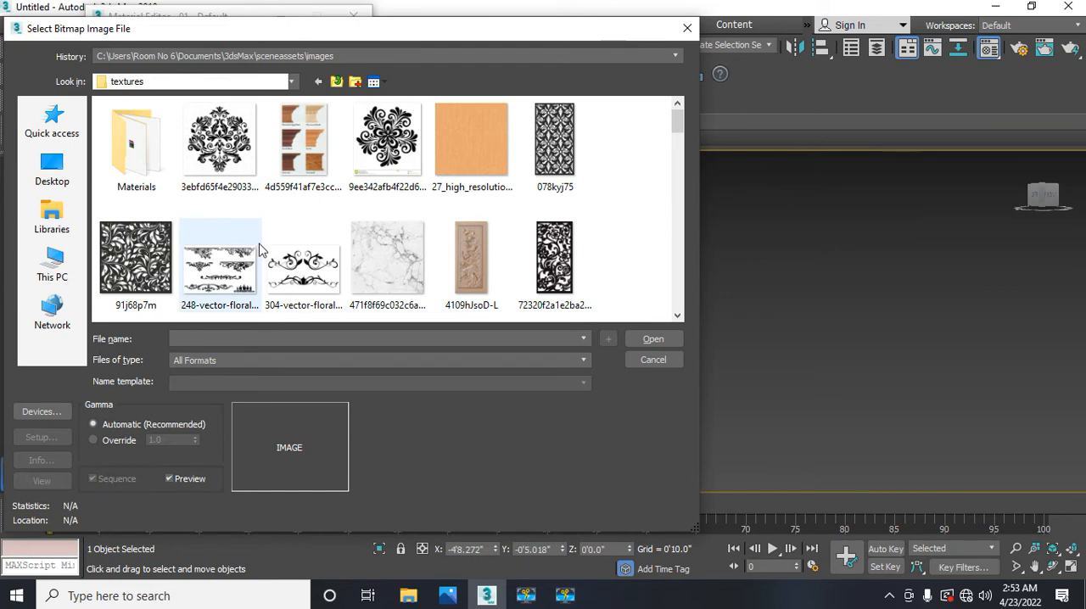
Step: Examine the images in the textures folder for a wood texture that suits the box
{"action": "scroll", "coordinate": [265, 251], "scroll_direction": "down", "scroll_amount": 3}
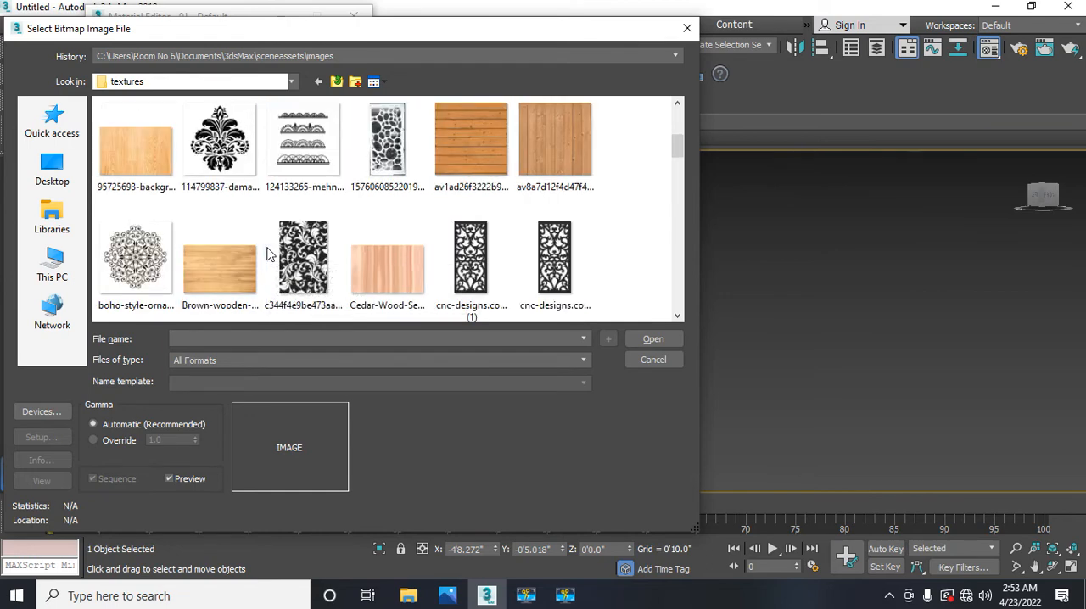
{"action": "scroll", "coordinate": [268, 253], "scroll_direction": "down", "scroll_amount": 1}
{"action": "scroll", "coordinate": [268, 253], "scroll_direction": "up", "scroll_amount": 1}
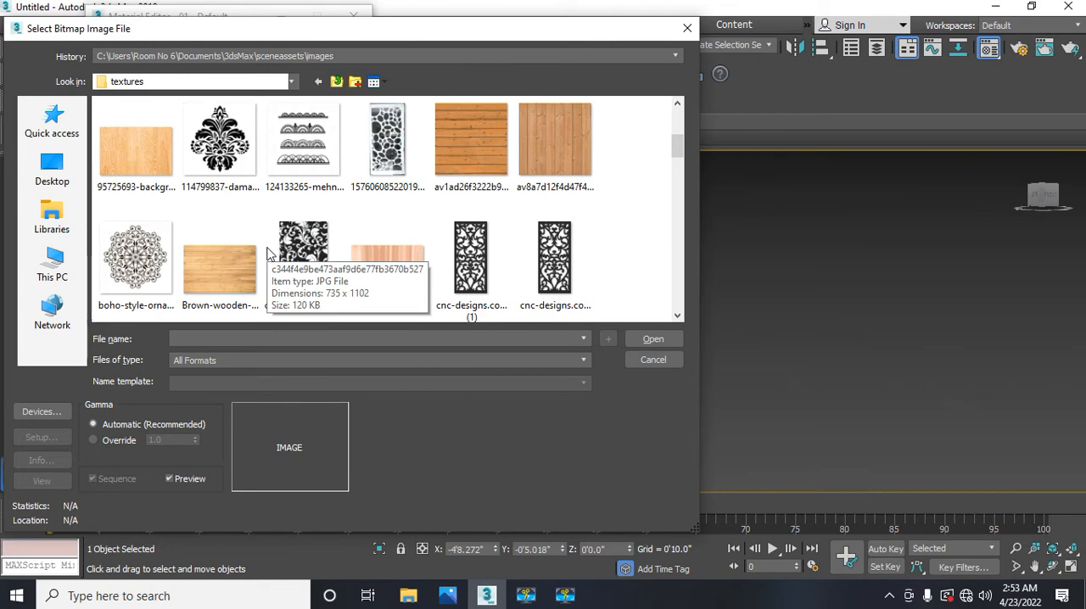
{"action": "scroll", "coordinate": [268, 253], "scroll_direction": "down", "scroll_amount": 1}
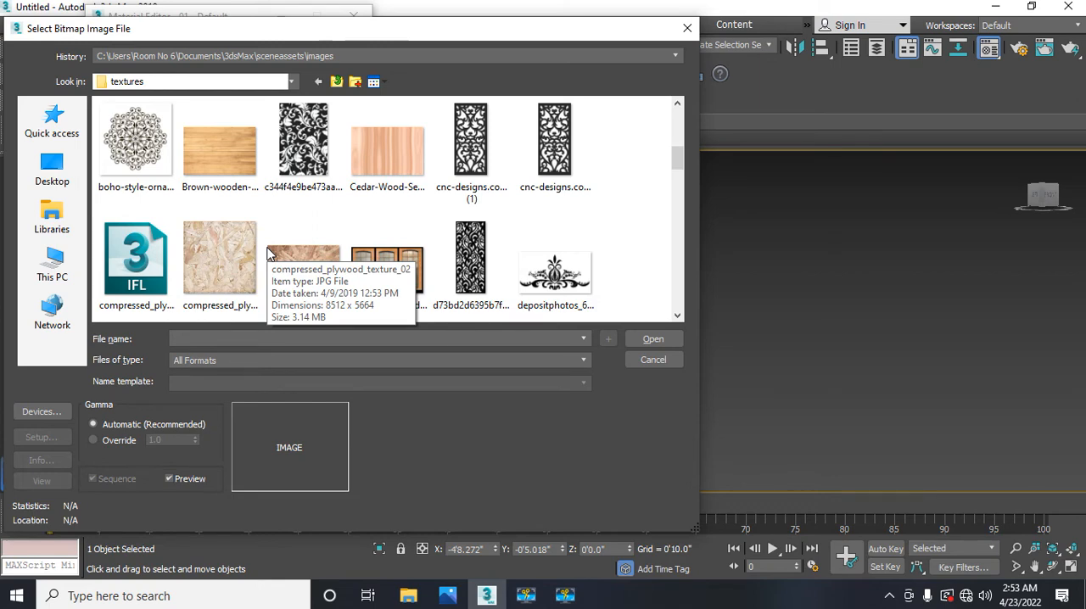
{"action": "scroll", "coordinate": [267, 253], "scroll_direction": "down", "scroll_amount": 2}
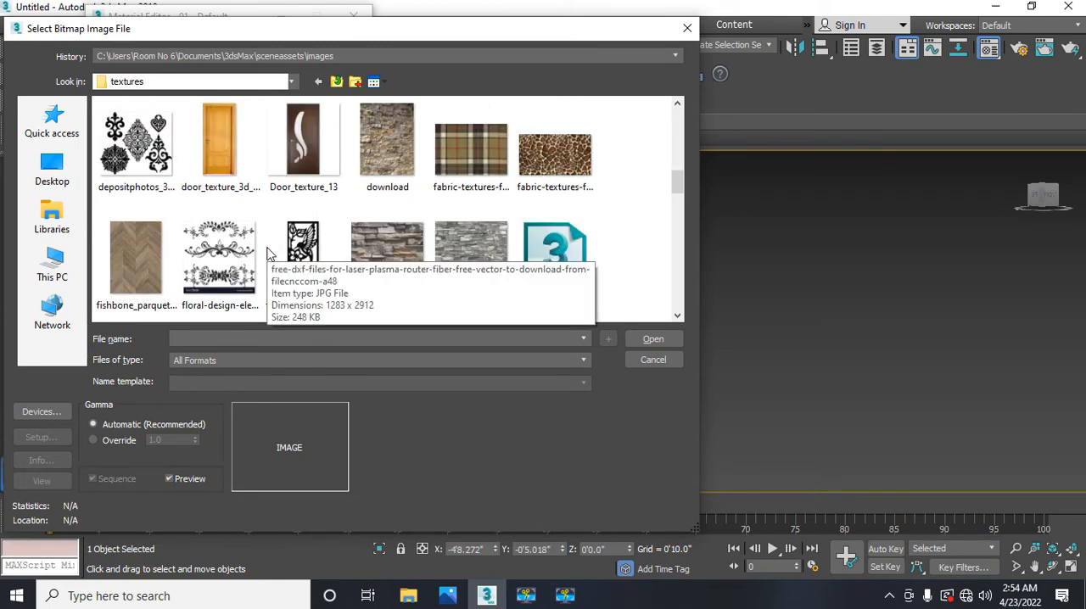
{"action": "scroll", "coordinate": [268, 253], "scroll_direction": "down", "scroll_amount": 1}
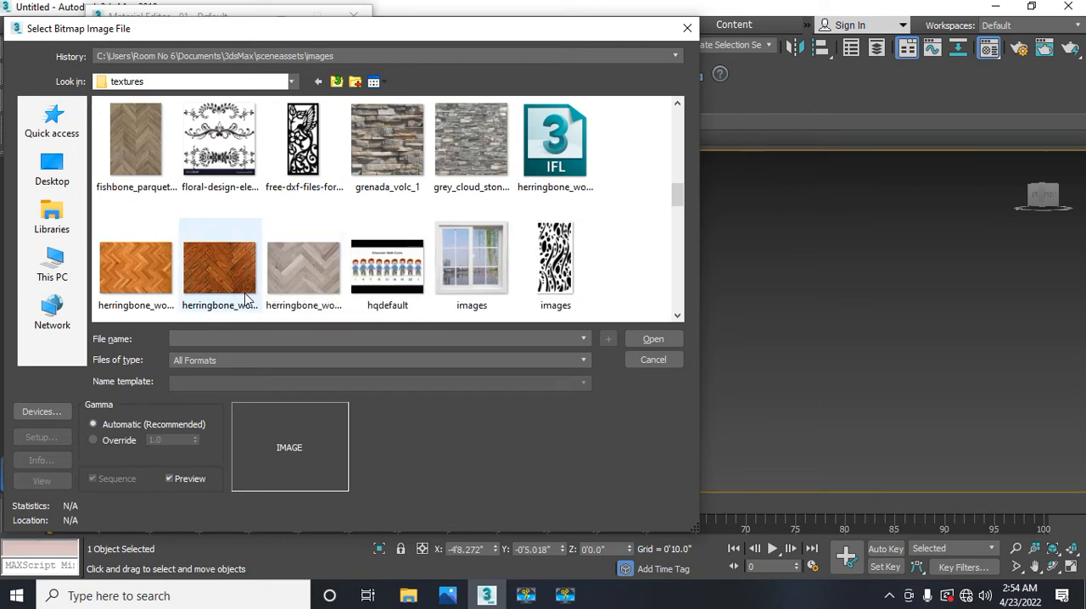
{"action": "scroll", "coordinate": [246, 297], "scroll_direction": "down", "scroll_amount": 1}
{"action": "scroll", "coordinate": [246, 297], "scroll_direction": "up", "scroll_amount": 1}
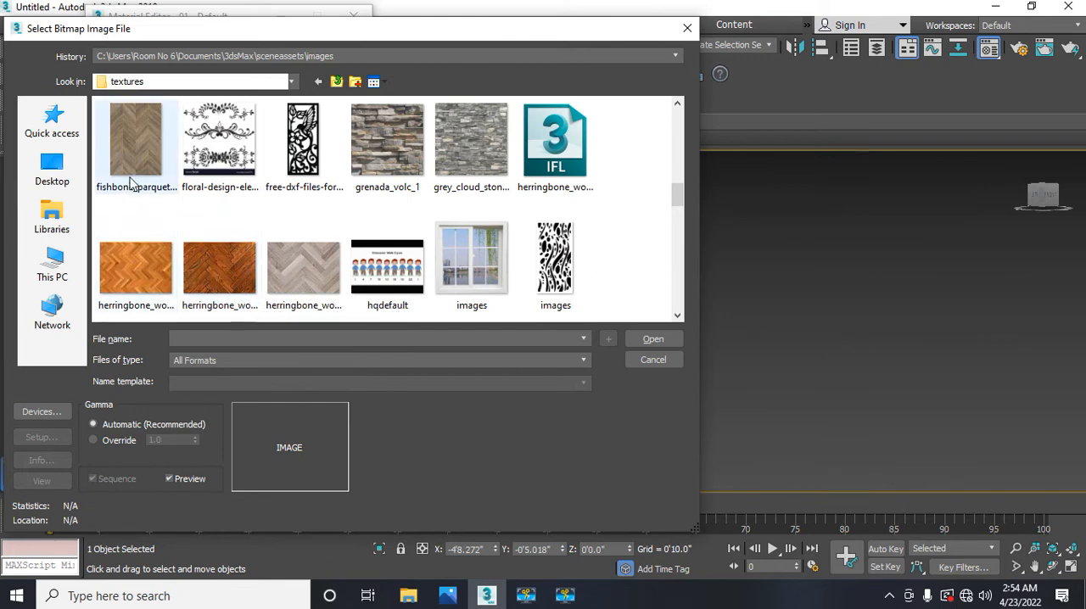
{"action": "scroll", "coordinate": [140, 195], "scroll_direction": "up", "scroll_amount": 2}
{"action": "scroll", "coordinate": [129, 182], "scroll_direction": "down", "scroll_amount": 1}
{"action": "scroll", "coordinate": [129, 183], "scroll_direction": "up", "scroll_amount": 2}
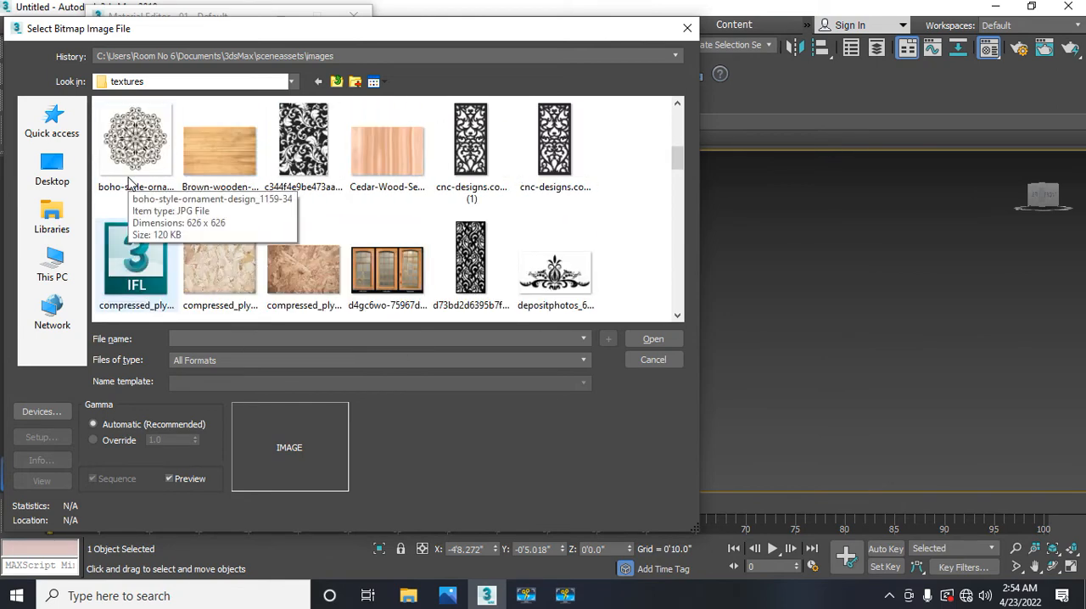
Step: Load the horizontal wood plank image av1ad26f3222b9ceb58de as the material's diffuse bitmap
{"action": "left_click", "coordinate": [232, 161]}
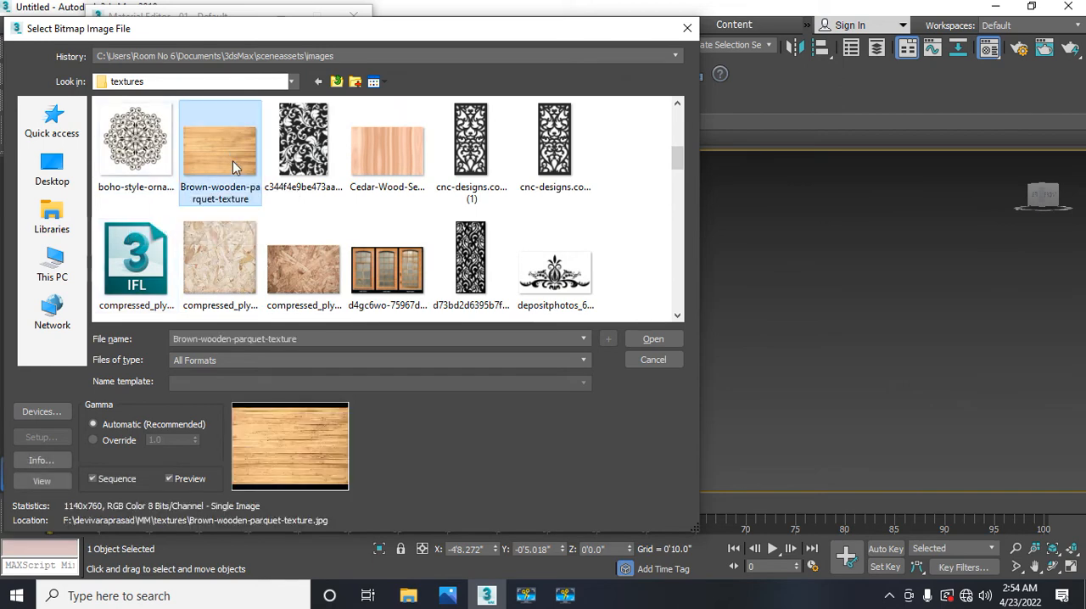
{"action": "scroll", "coordinate": [233, 161], "scroll_direction": "up", "scroll_amount": 3}
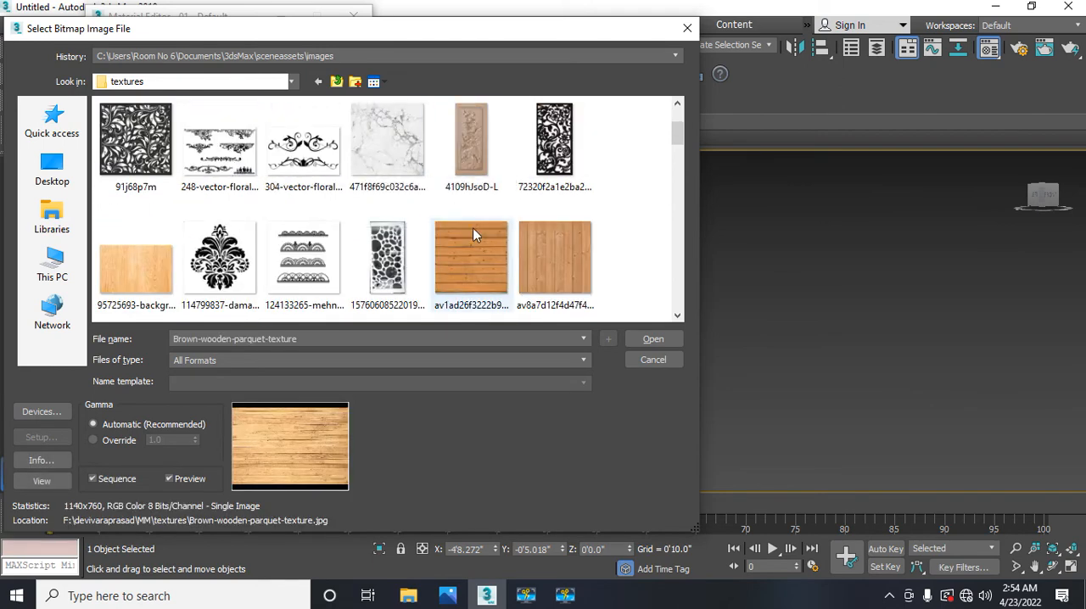
{"action": "left_click", "coordinate": [471, 252]}
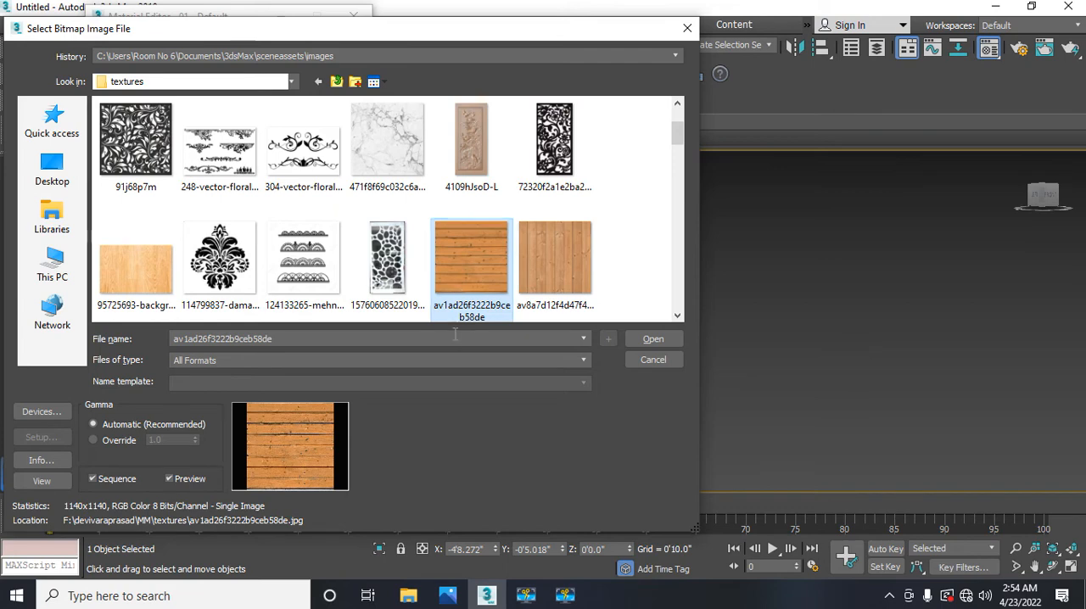
{"action": "left_click", "coordinate": [644, 342]}
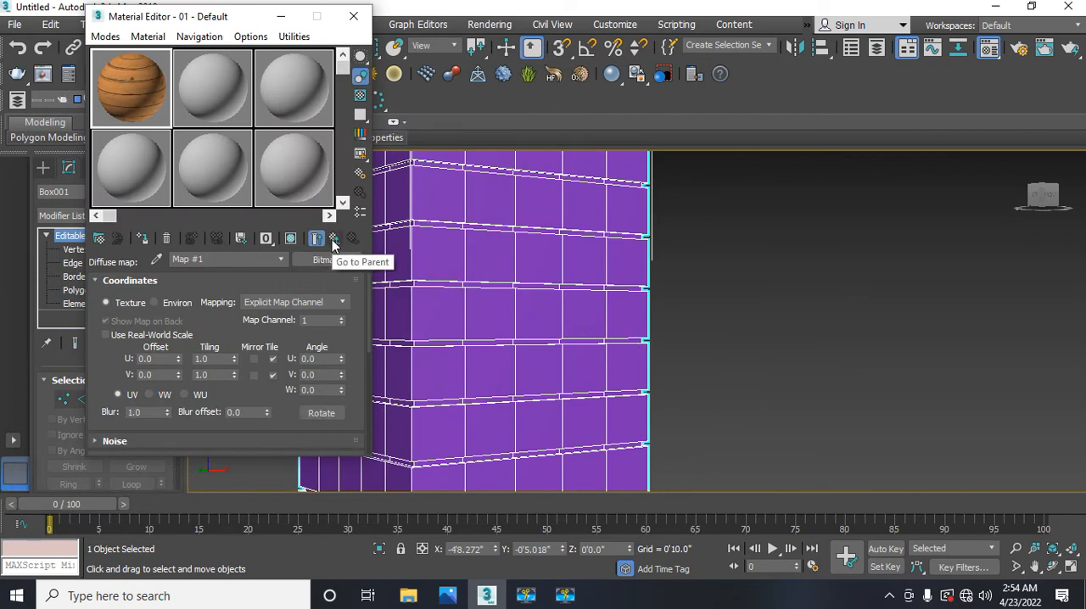
Step: Assign the wood material to the selected box and show its texture shaded in the viewport
{"action": "left_click", "coordinate": [143, 240]}
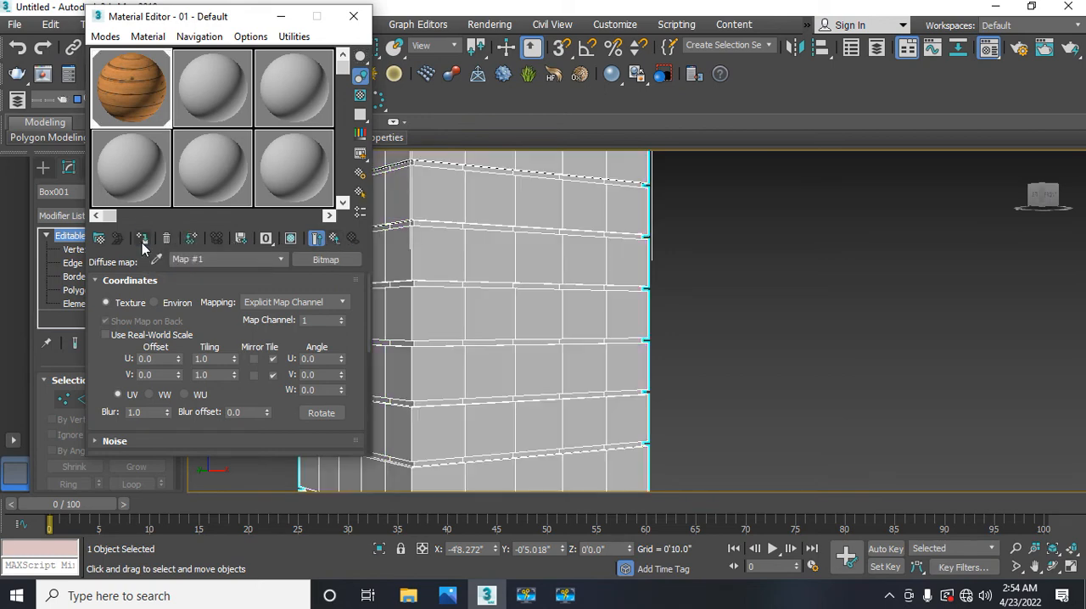
{"action": "left_click", "coordinate": [290, 239]}
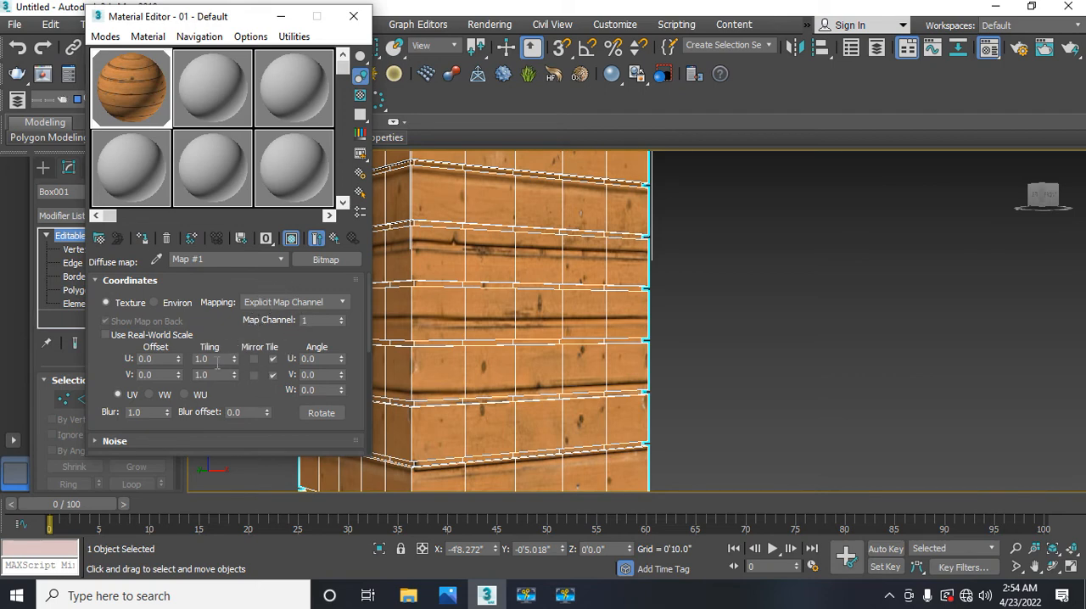
Step: Set the diffuse bitmap's U and V tiling to 2.0
{"action": "left_click", "coordinate": [211, 360]}
{"action": "type", "text": "2"}
{"action": "key", "text": "Return"}
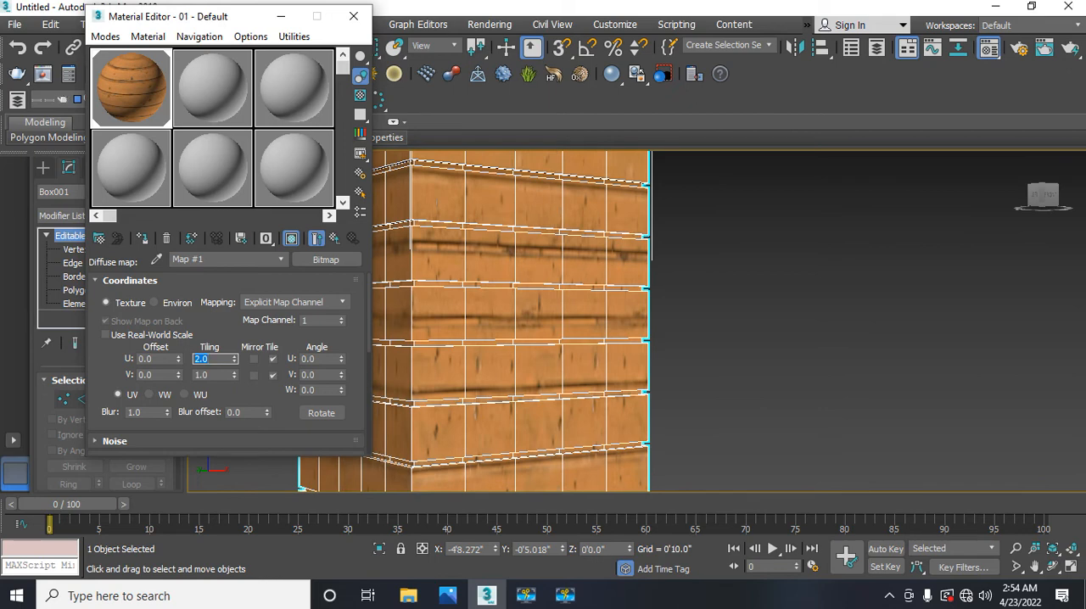
{"action": "left_click", "coordinate": [217, 375]}
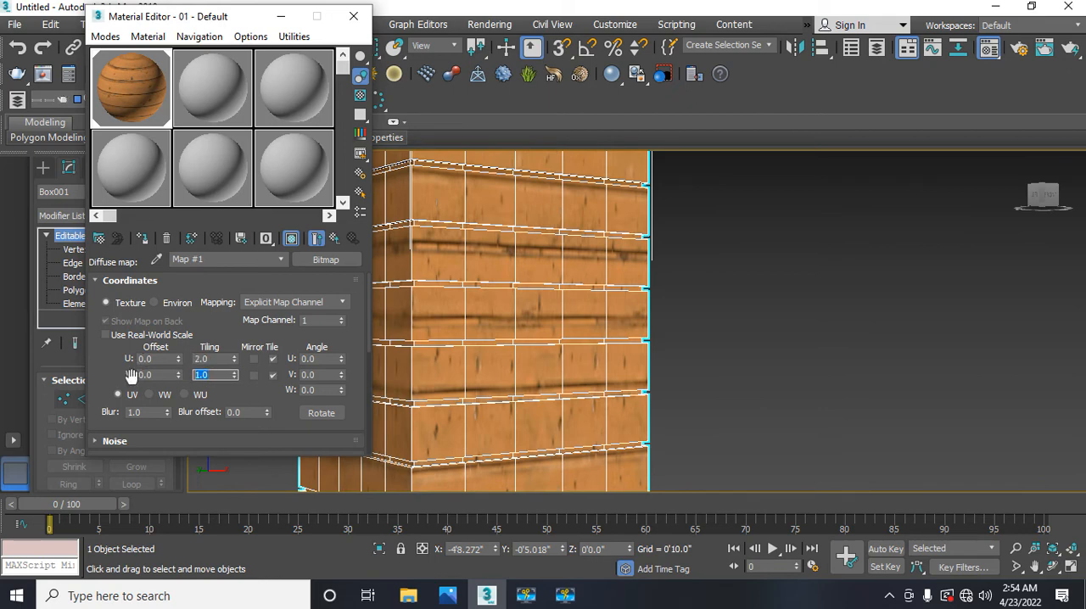
{"action": "type", "text": "2"}
{"action": "key", "text": "Return"}
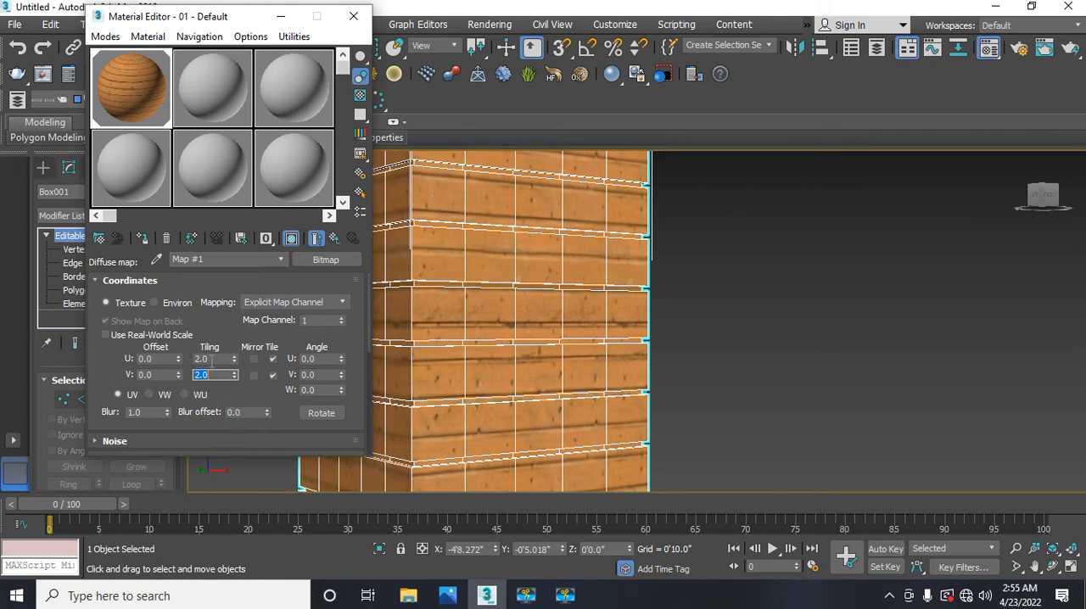
Step: Set the diffuse bitmap's U and V tiling back to 1.0
{"action": "double_click", "coordinate": [219, 361]}
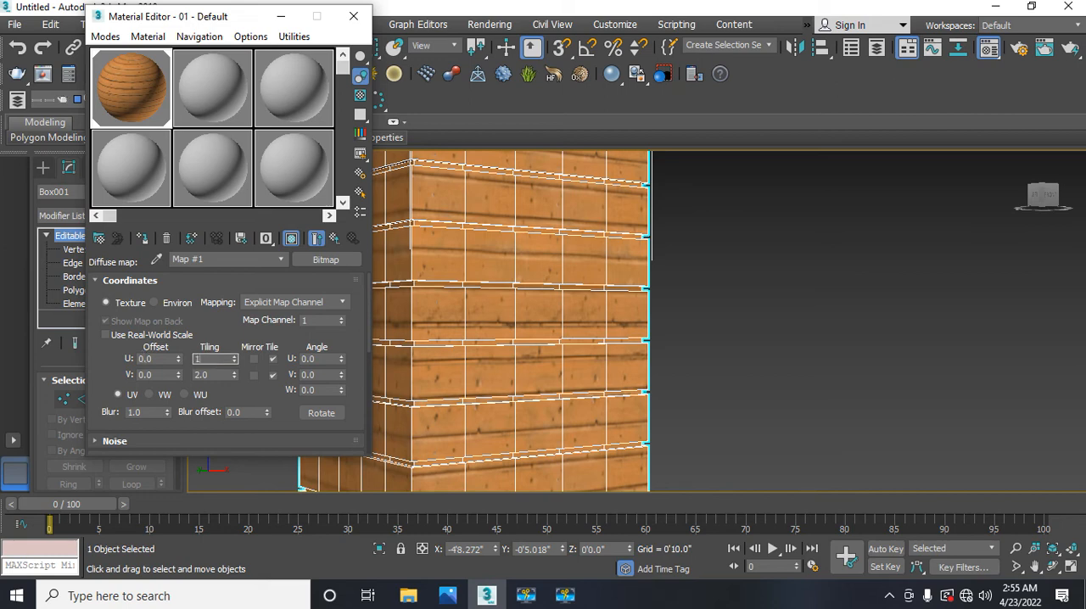
{"action": "key", "text": "Return"}
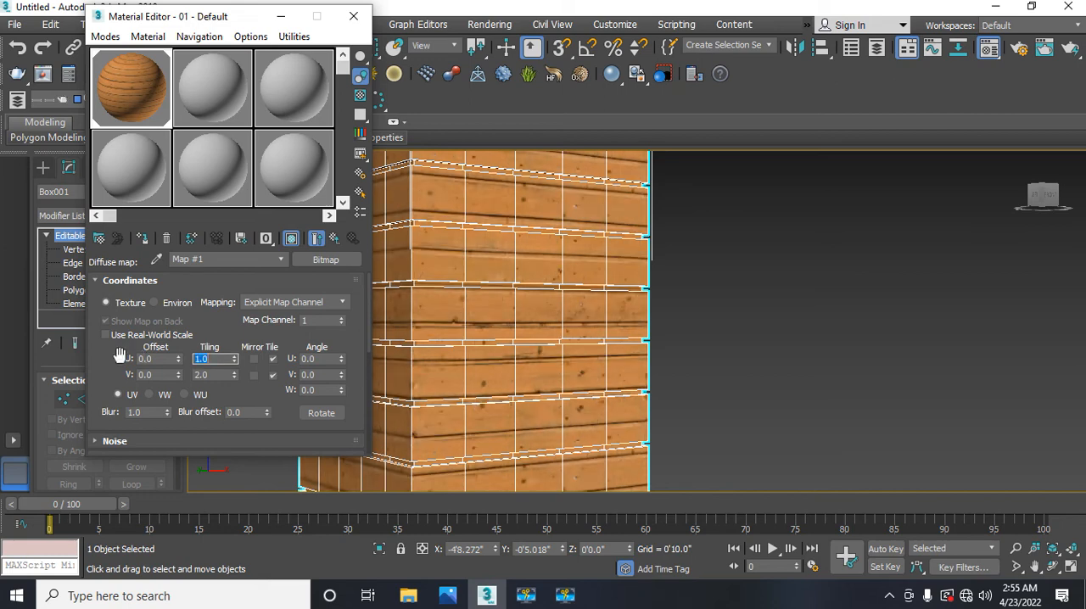
{"action": "double_click", "coordinate": [217, 374]}
{"action": "type", "text": "1"}
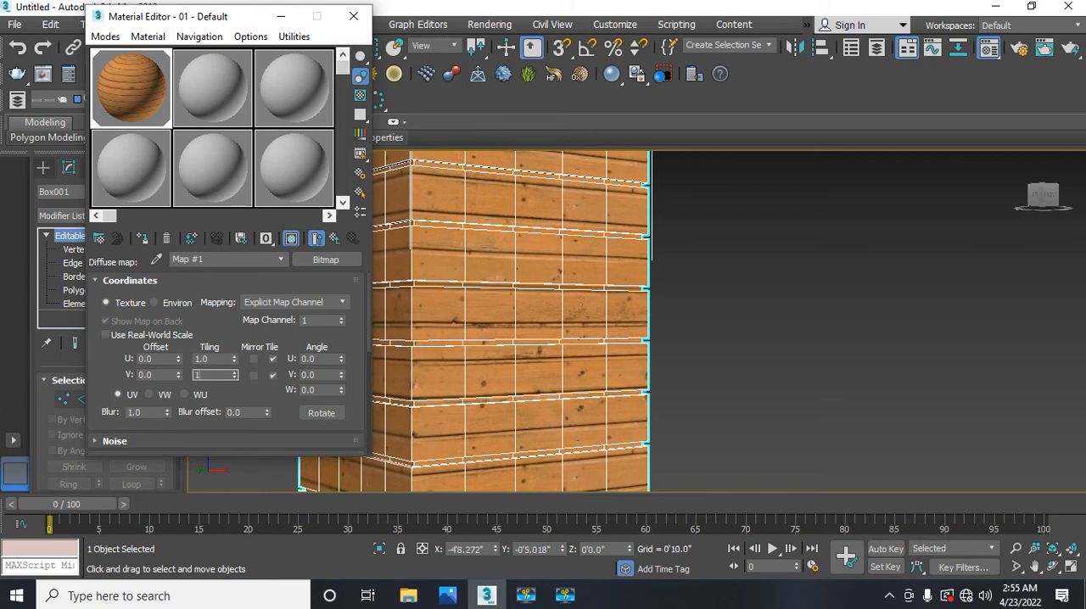
{"action": "key", "text": "Return"}
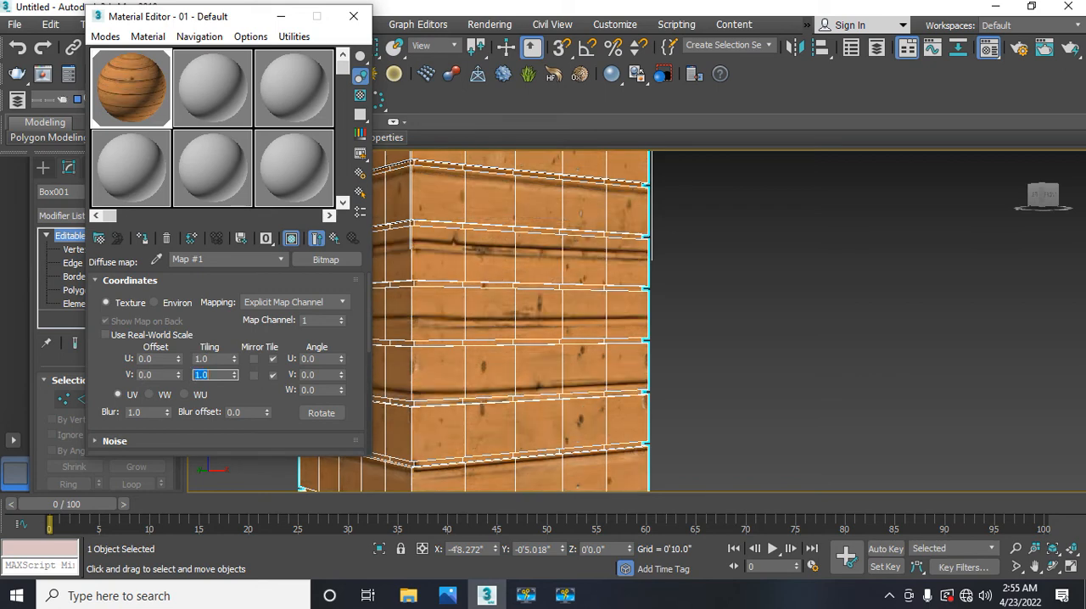
Step: Close the Material Editor and add a UVW Map modifier with Box mapping to the box
{"action": "left_click", "coordinate": [339, 241]}
{"action": "left_click", "coordinate": [353, 15]}
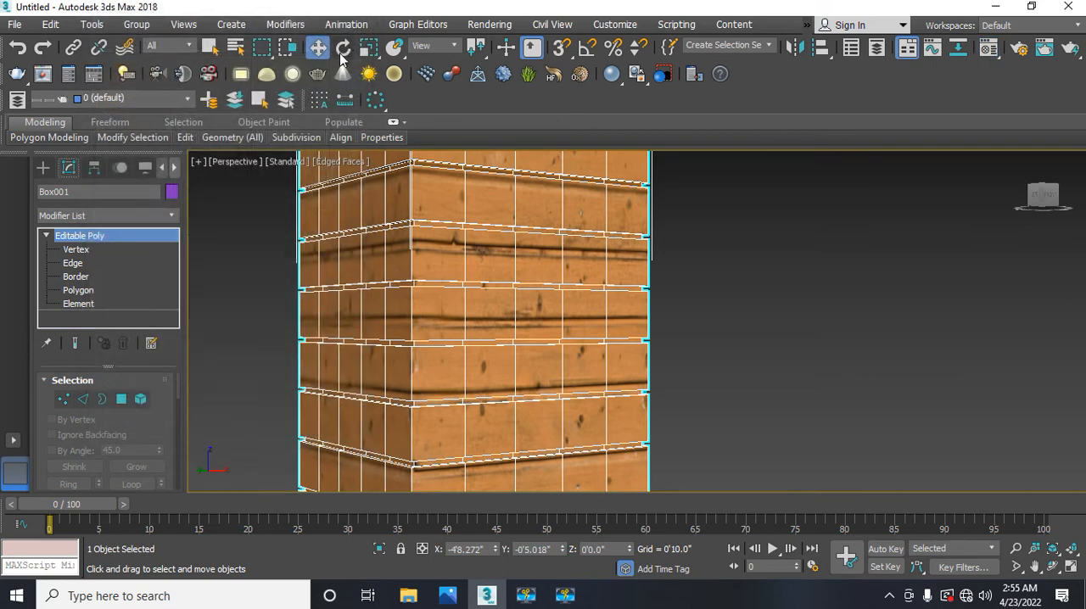
{"action": "left_click", "coordinate": [170, 215]}
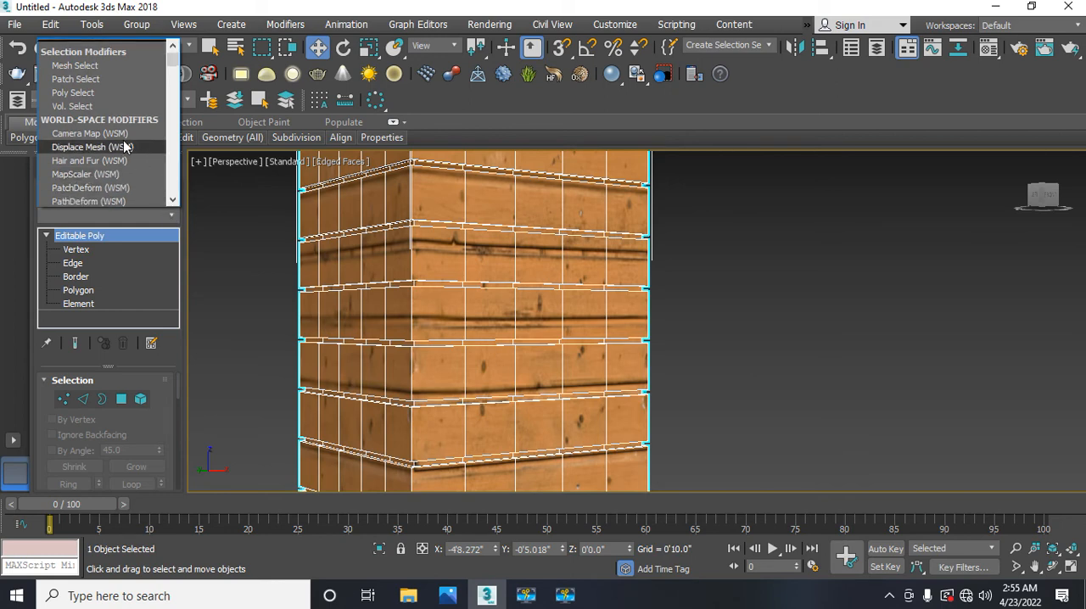
{"action": "key", "text": "u"}
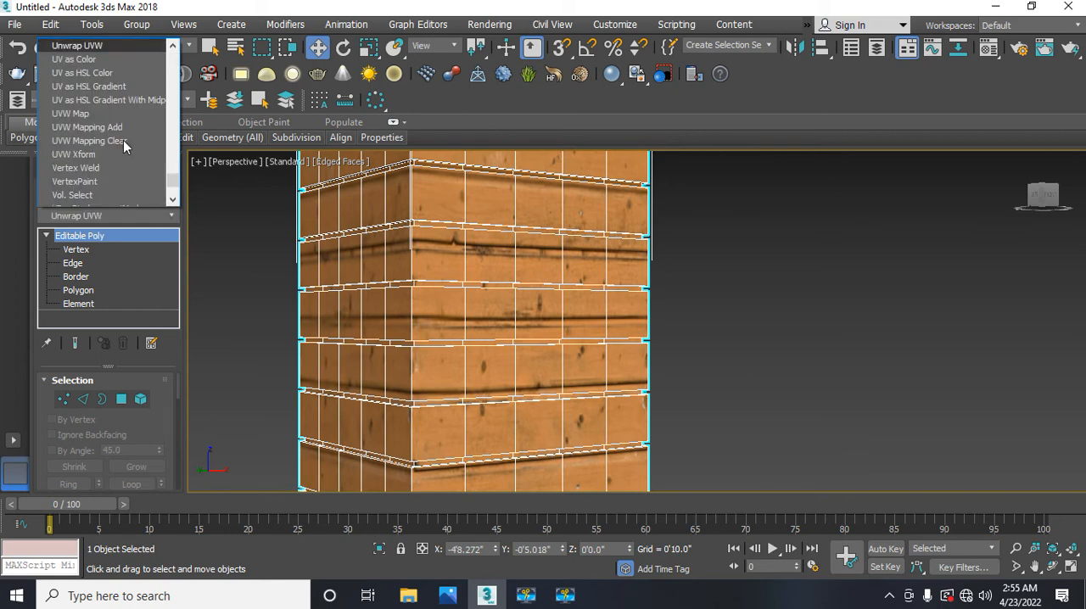
{"action": "left_click", "coordinate": [80, 115]}
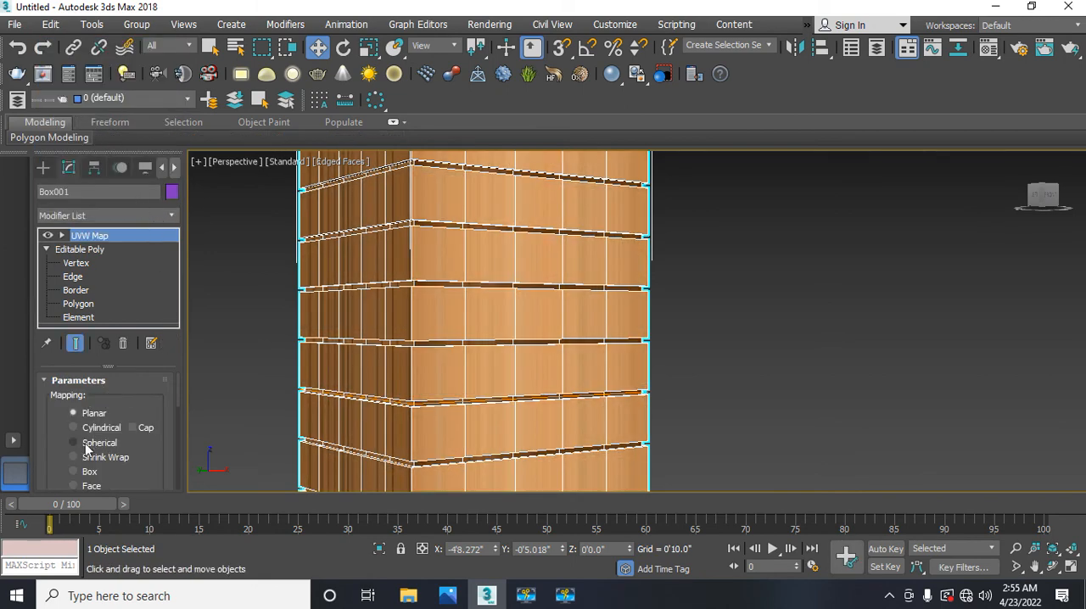
{"action": "left_click", "coordinate": [72, 472]}
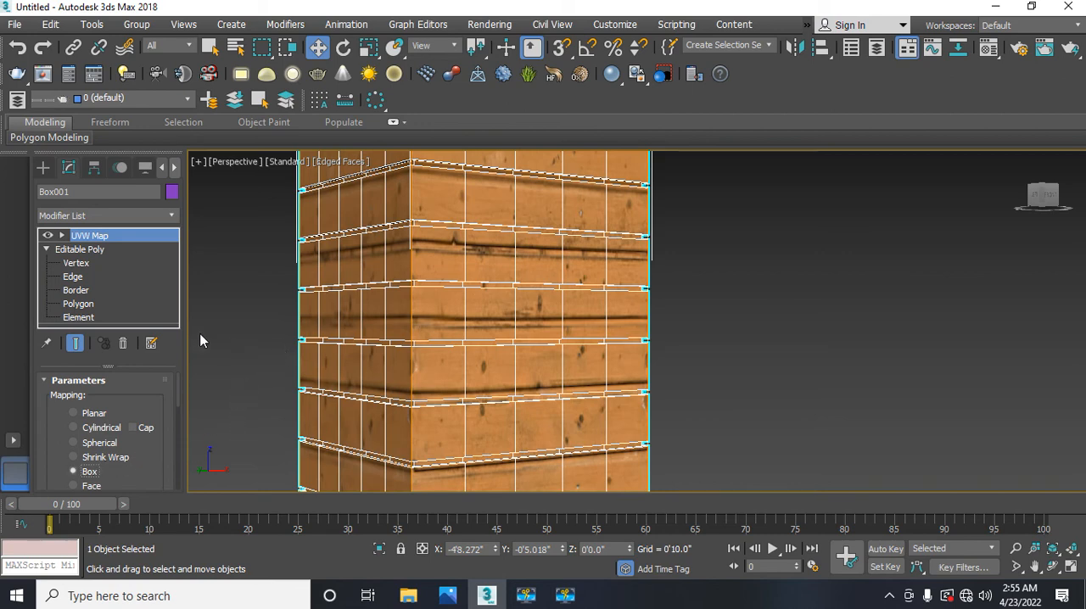
Step: Select the UVW Map modifier's gizmo and move it up along Z by about 5 inches to shift the wood texture
{"action": "left_click", "coordinate": [61, 239]}
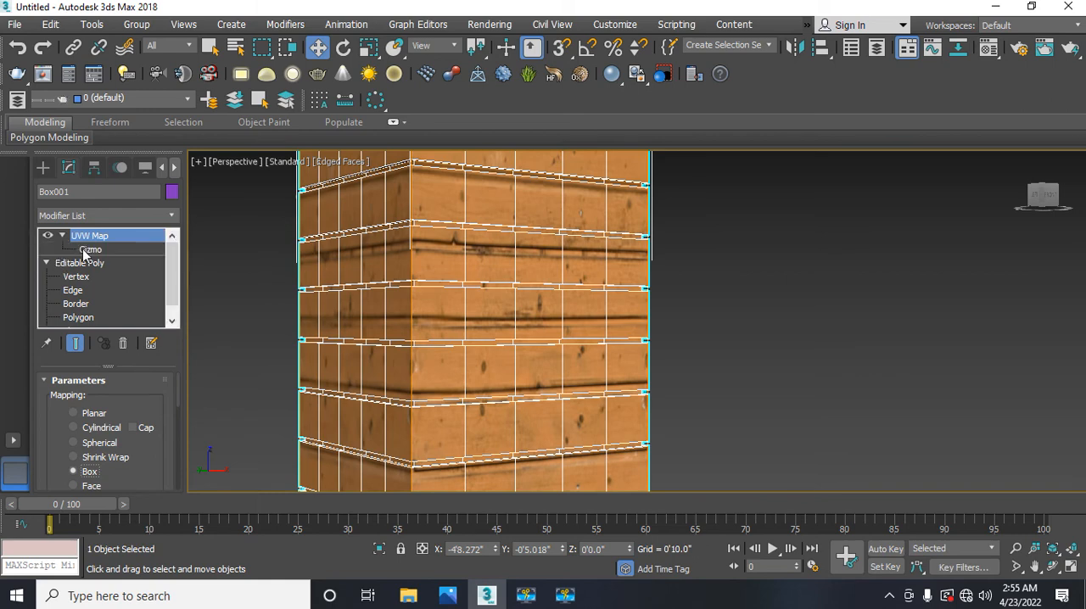
{"action": "left_click", "coordinate": [89, 250]}
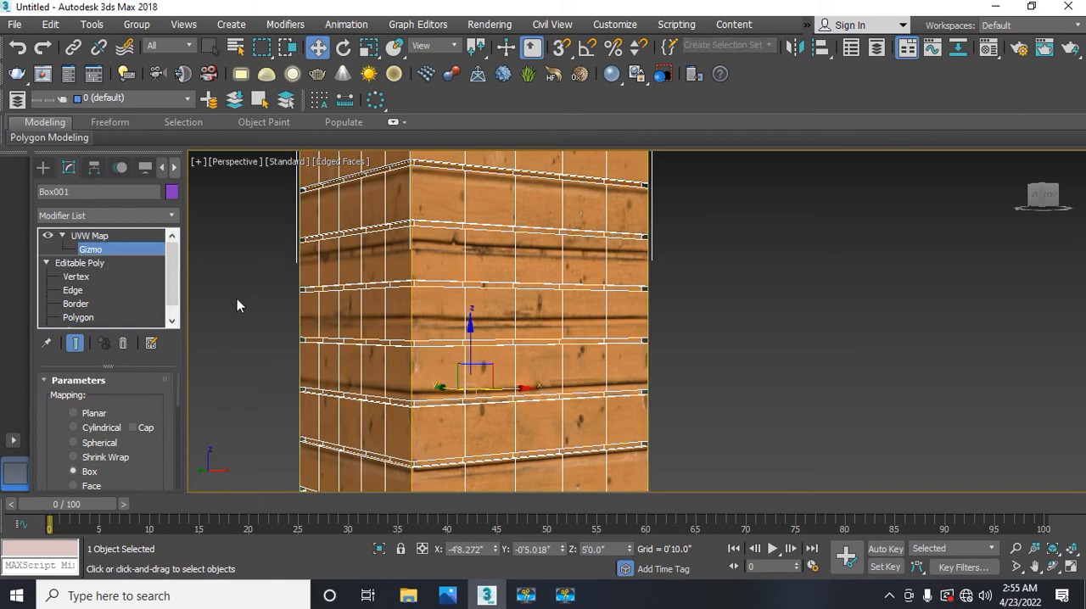
{"action": "scroll", "coordinate": [237, 299], "scroll_direction": "down", "scroll_amount": 5}
{"action": "middle_click_drag", "start_coordinate": [232, 318], "coordinate": [248, 318]}
{"action": "scroll", "coordinate": [247, 318], "scroll_direction": "up", "scroll_amount": 3}
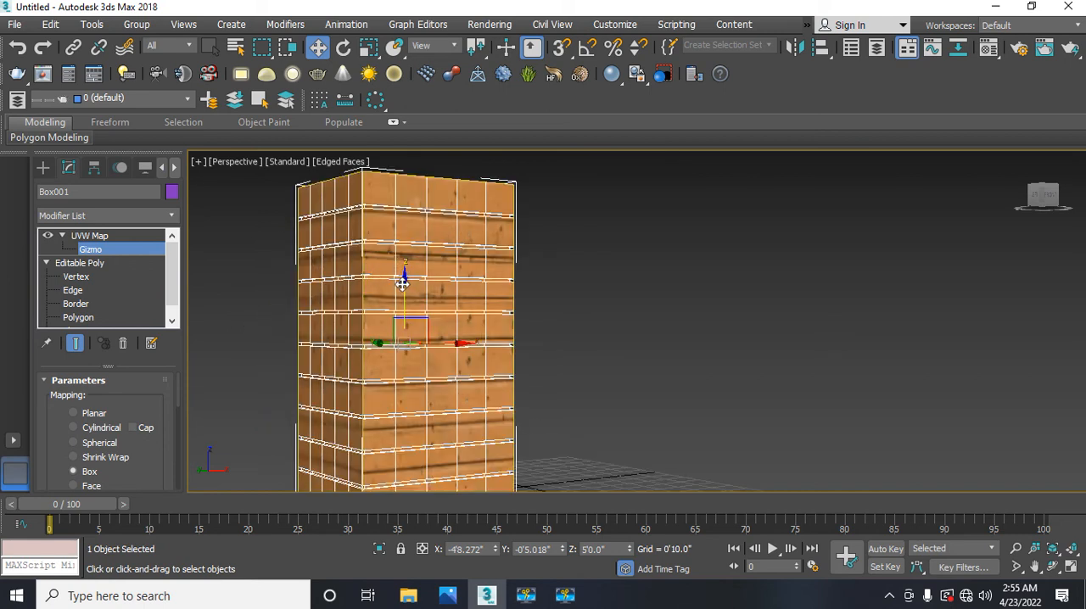
{"action": "left_click_drag", "start_coordinate": [402, 285], "coordinate": [400, 269]}
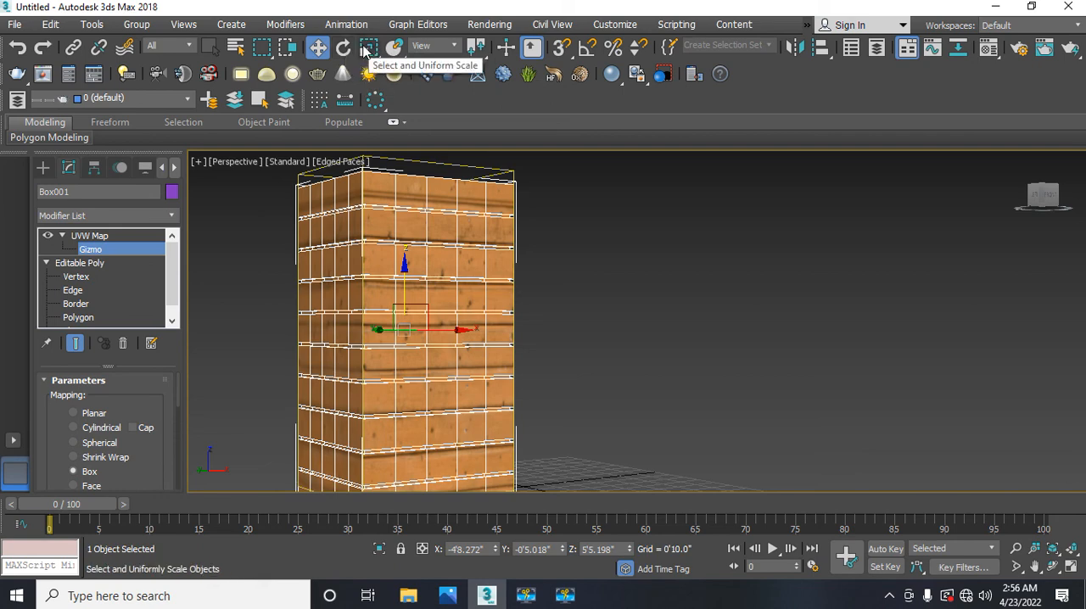
Step: Scale the UVW Map gizmo down slightly along Z so its top meets the top of the box
{"action": "left_click", "coordinate": [369, 48]}
{"action": "middle_click_drag", "start_coordinate": [342, 329], "coordinate": [279, 357]}
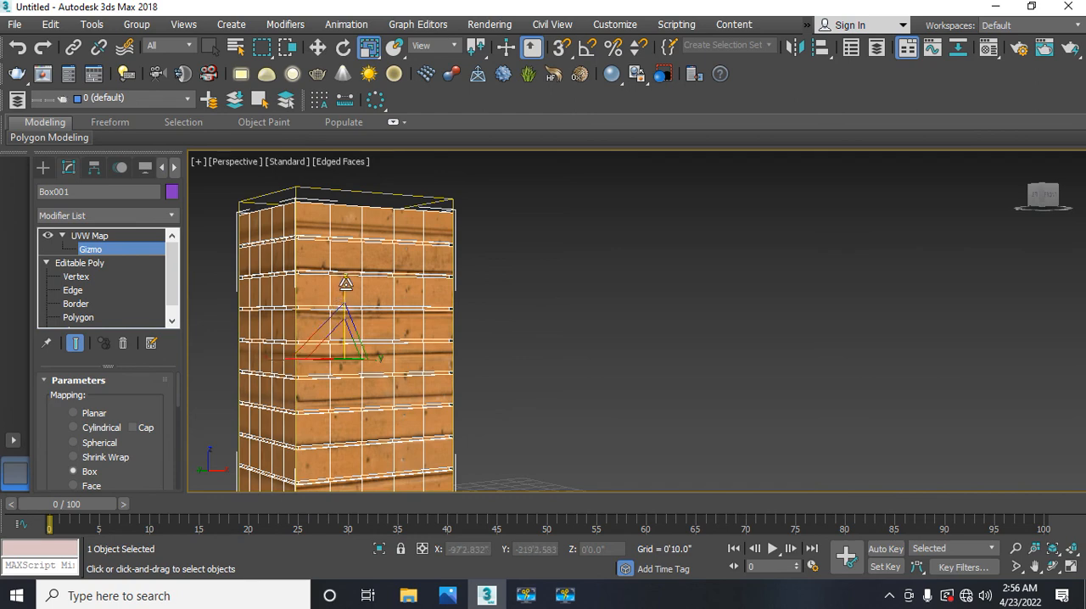
{"action": "left_click_drag", "start_coordinate": [345, 282], "coordinate": [345, 289]}
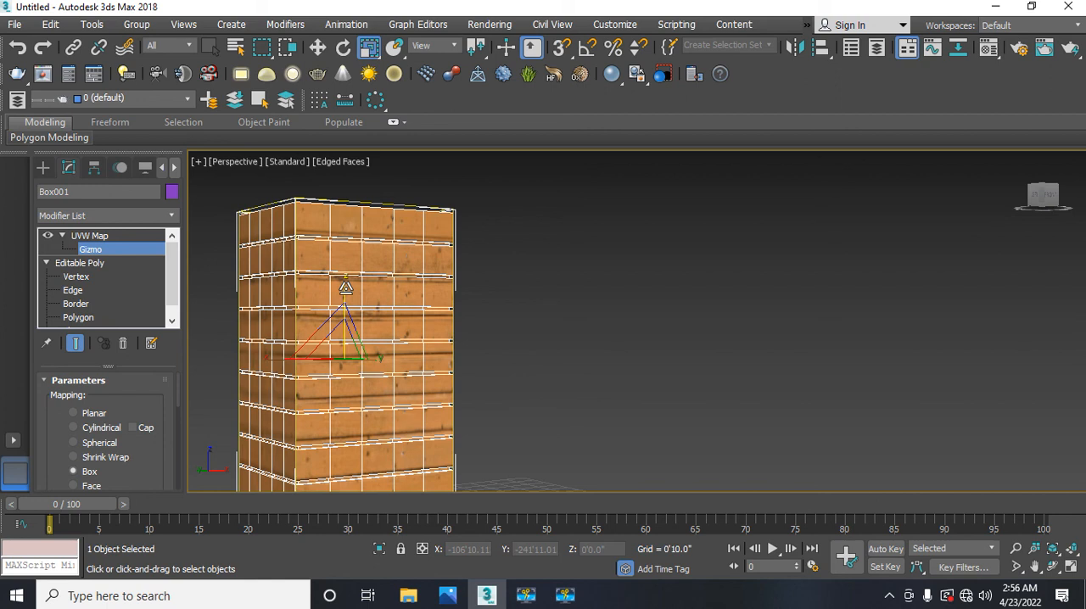
Step: Move the UVW Map gizmo up along Z by about 1 inch to fine-tune the plank alignment
{"action": "key", "text": "e"}
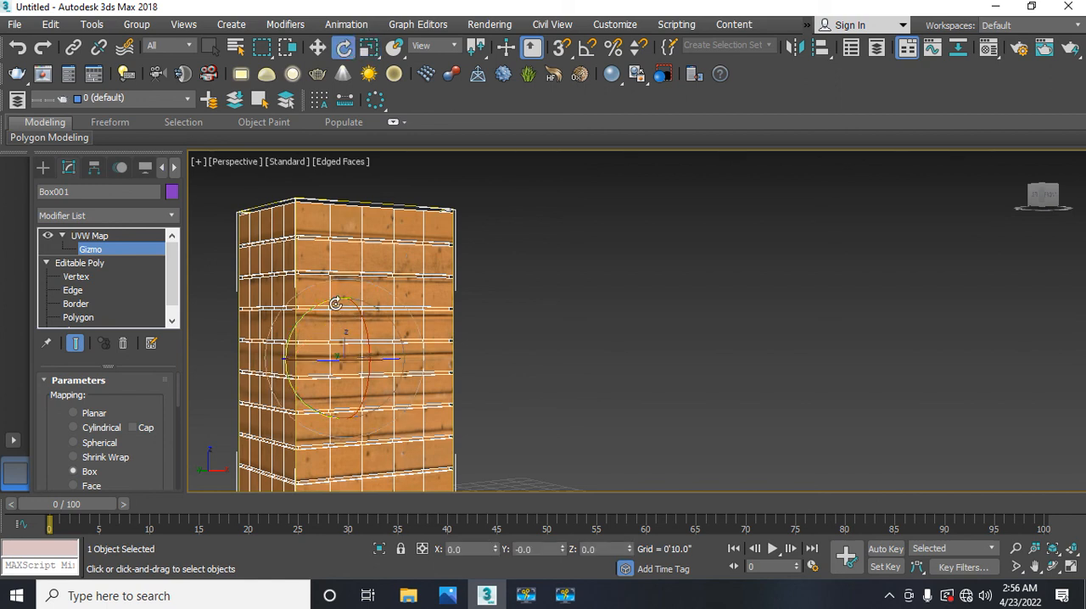
{"action": "key", "text": "w"}
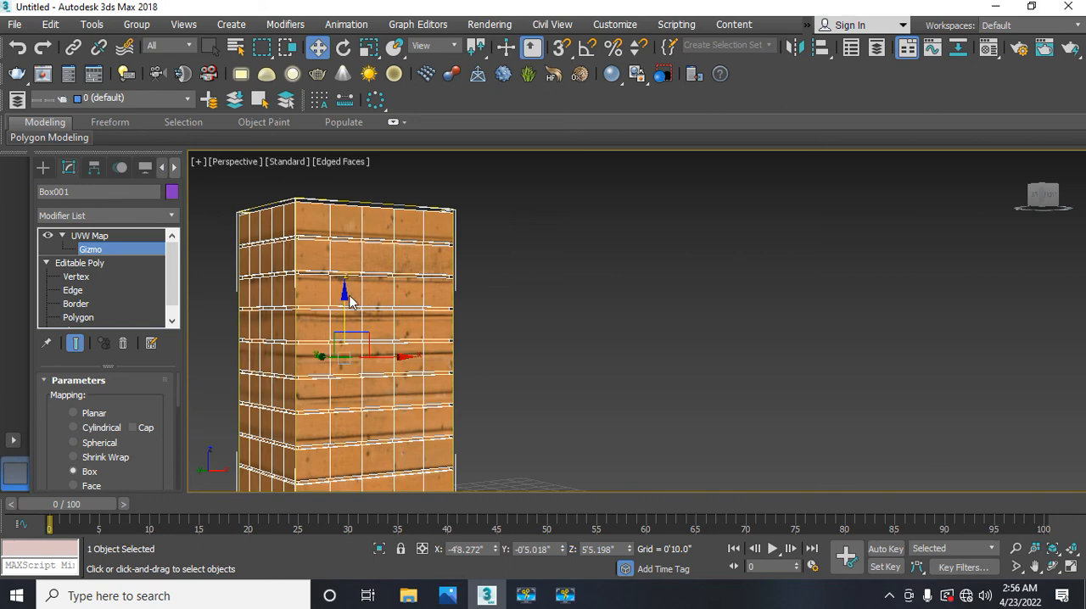
{"action": "left_click_drag", "start_coordinate": [342, 294], "coordinate": [342, 293]}
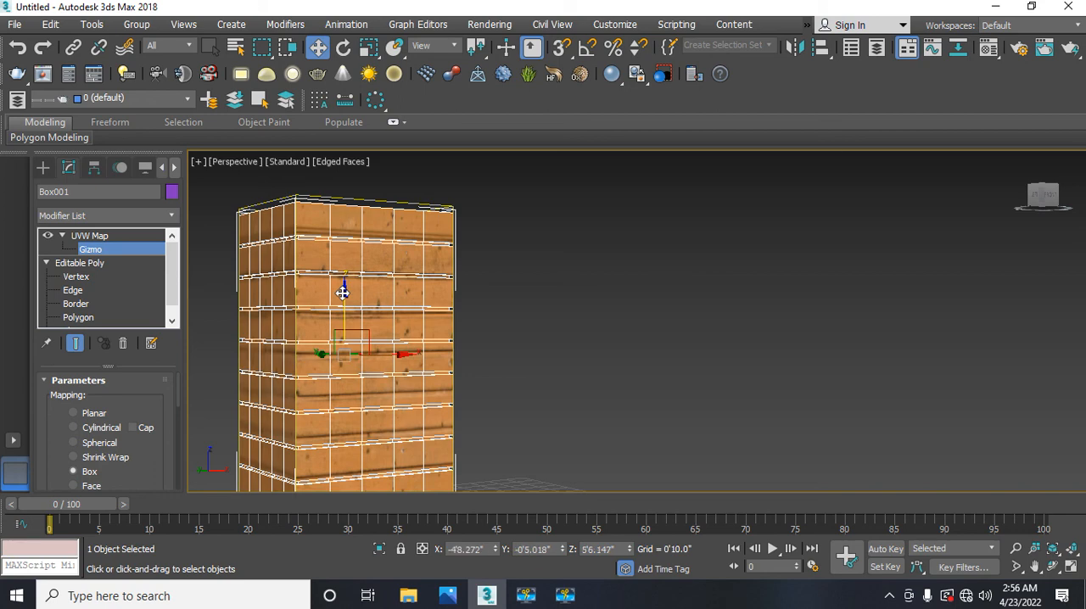
{"action": "middle_click_drag", "start_coordinate": [346, 366], "coordinate": [410, 345]}
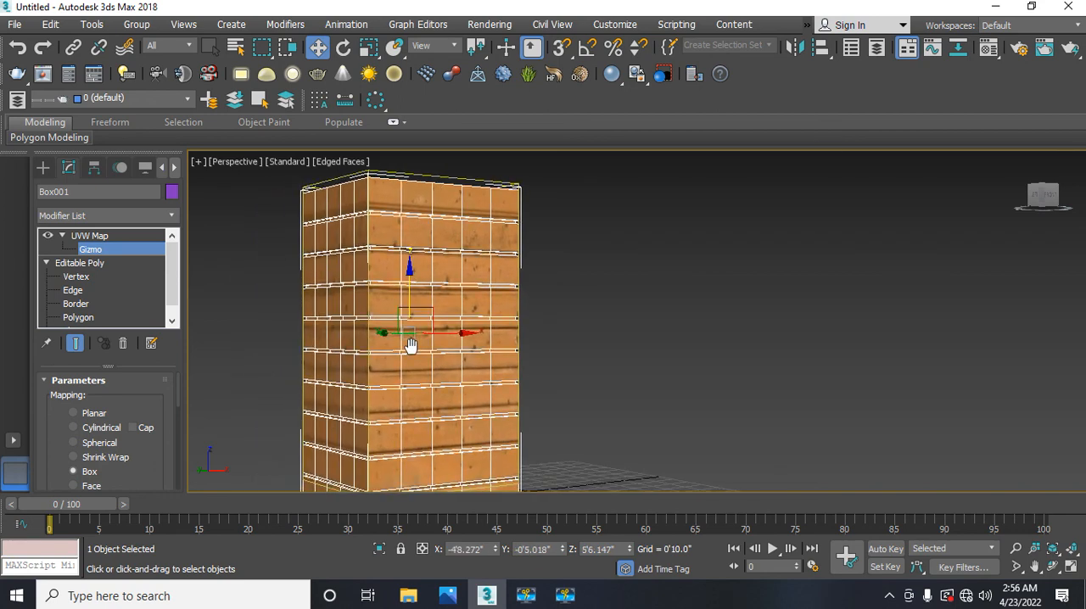